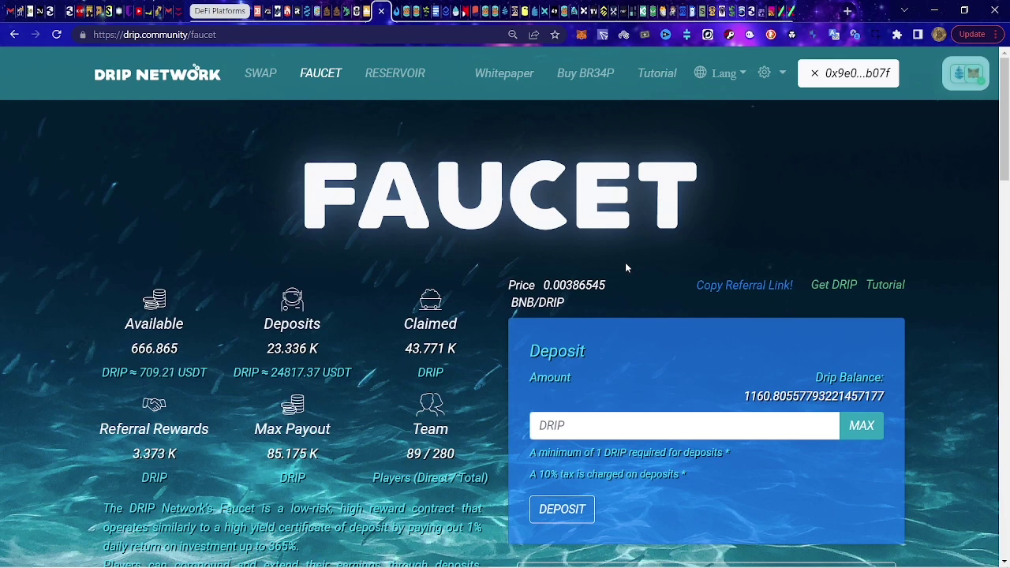
- Open the list of saved networks in MetaMask's settings, starting from the wallet's network selector
{"action": "left_click", "coordinate": [582, 35]}
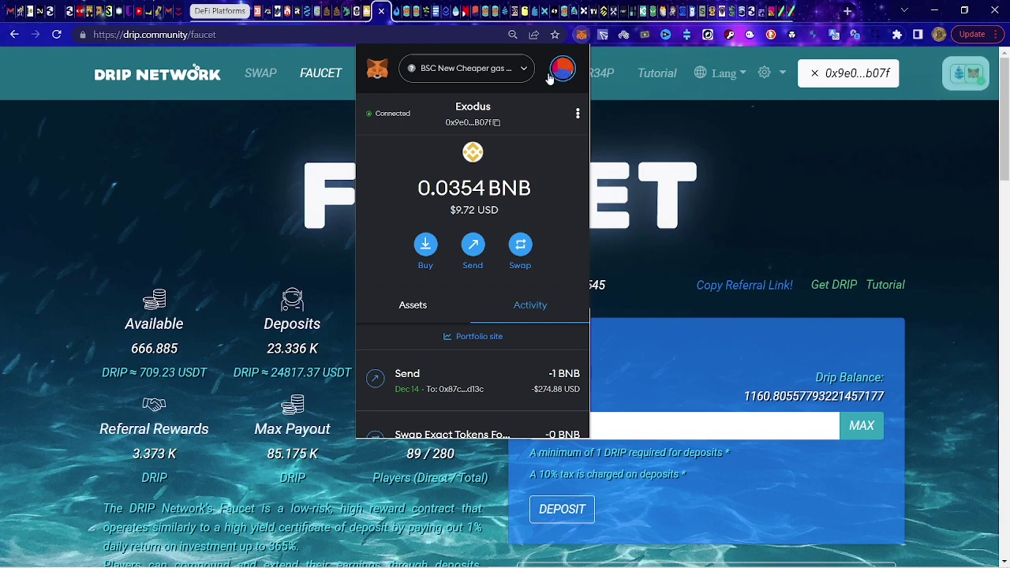
{"action": "left_click", "coordinate": [517, 75]}
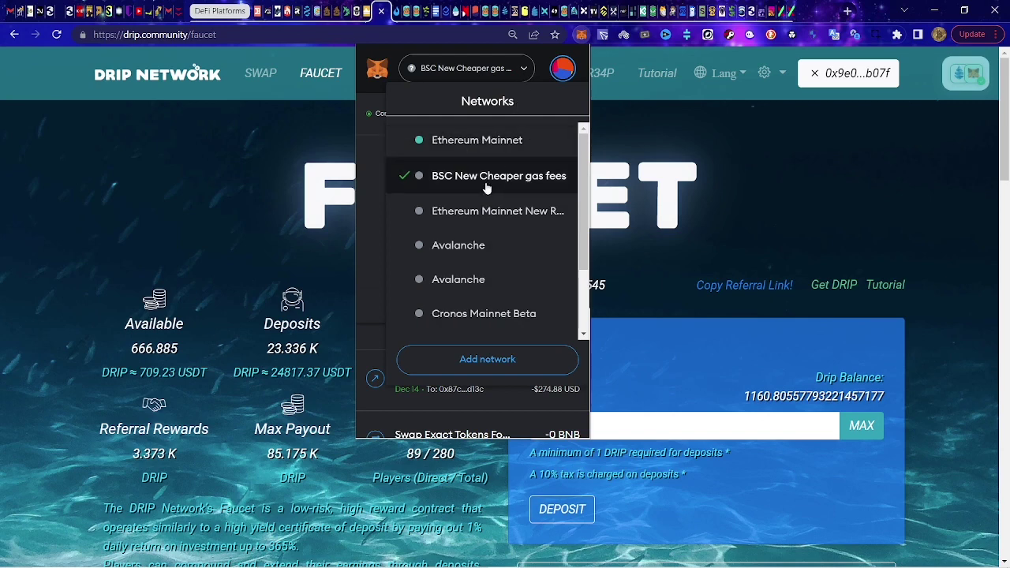
{"action": "left_click", "coordinate": [509, 370]}
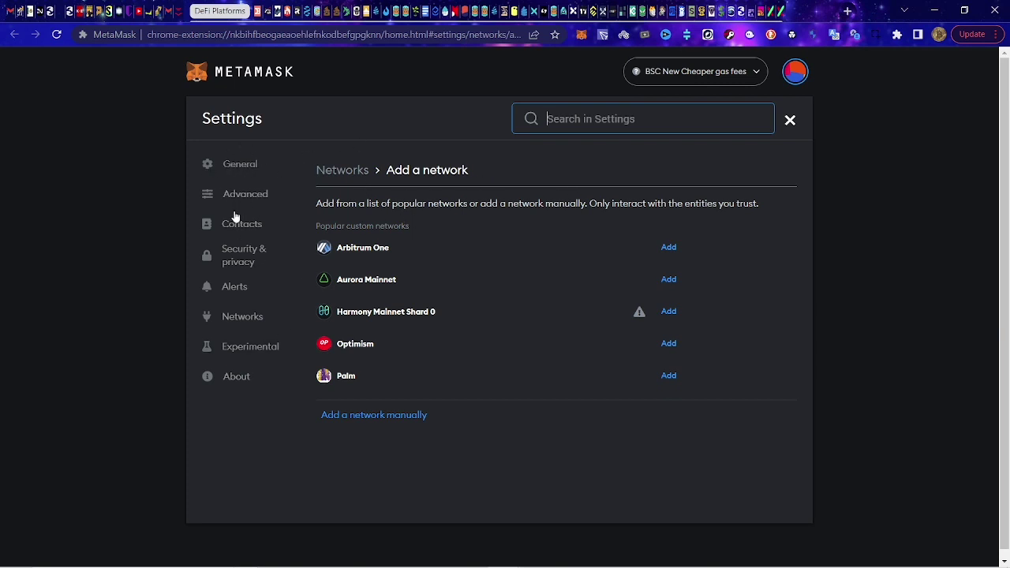
{"action": "left_click", "coordinate": [250, 318]}
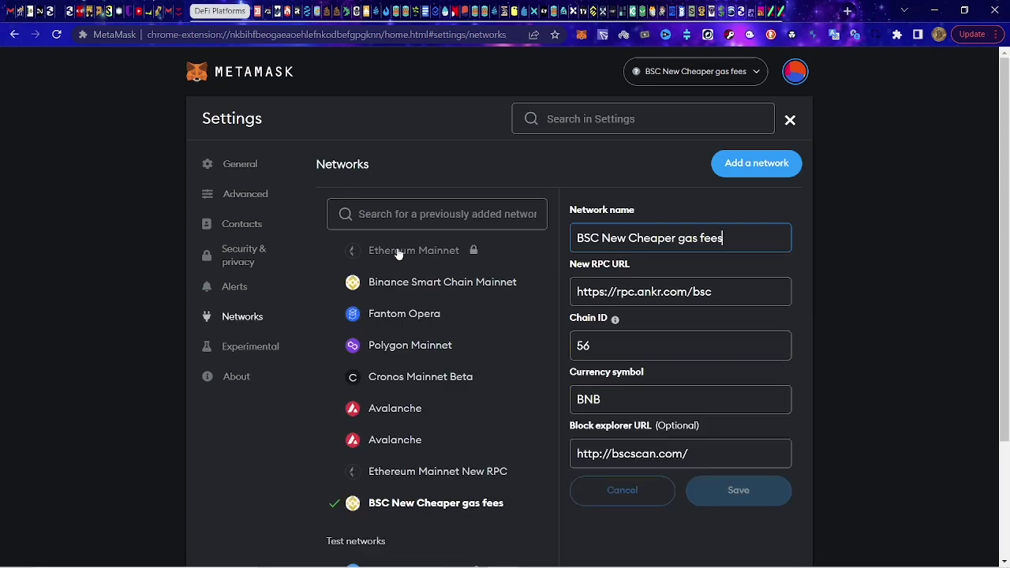
{"action": "scroll", "coordinate": [379, 524], "scroll_direction": "down", "scroll_amount": 2}
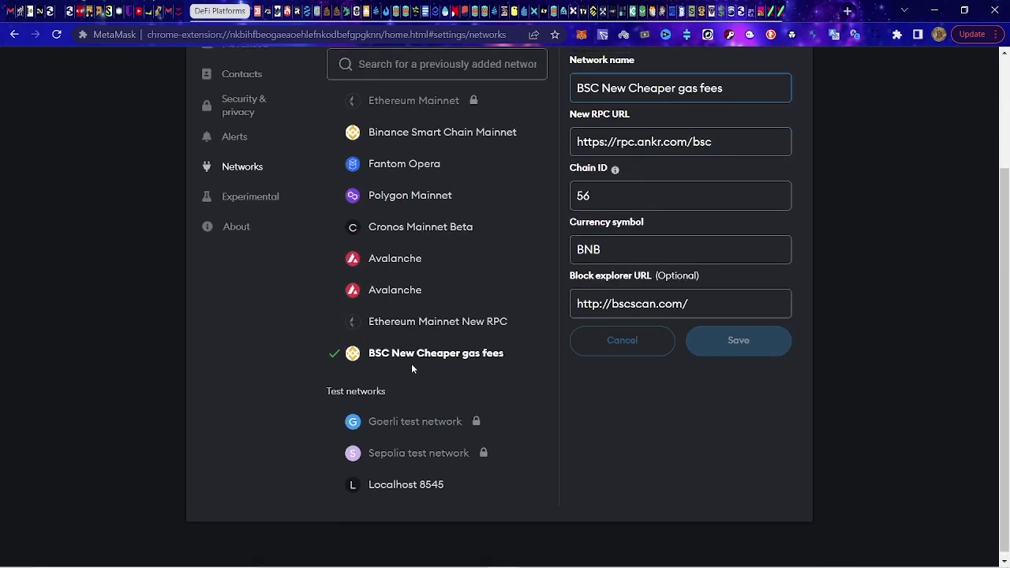
{"action": "scroll", "coordinate": [411, 364], "scroll_direction": "up", "scroll_amount": 2}
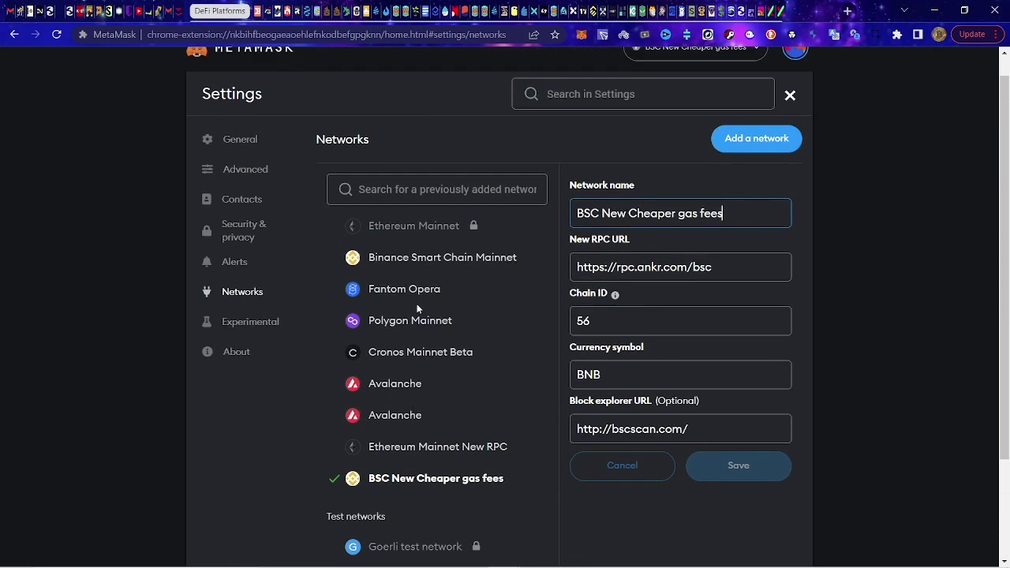
- Compare the RPC URLs of the Binance Smart Chain Mainnet and BSC New Cheaper gas fees networks
{"action": "left_click", "coordinate": [438, 259]}
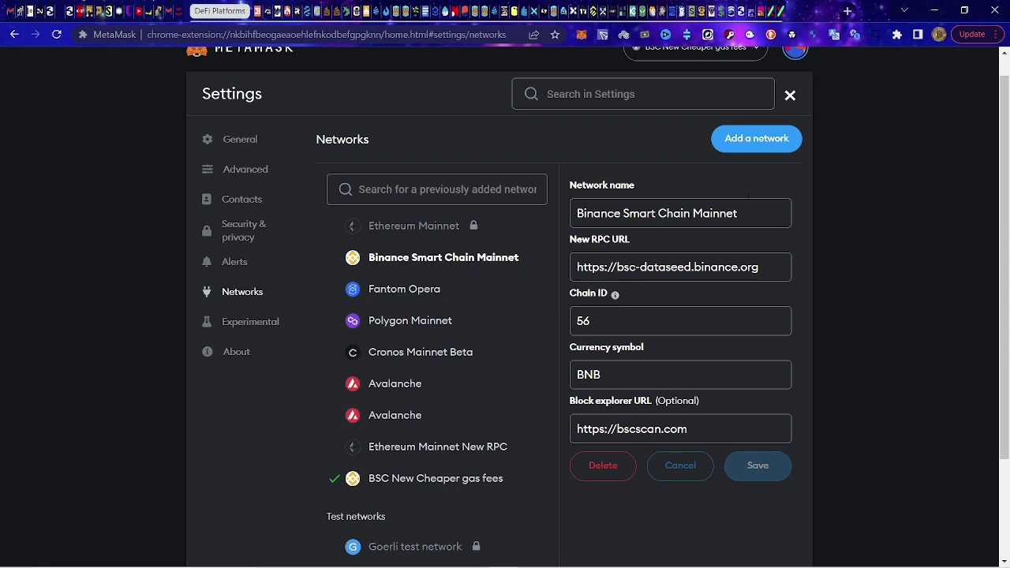
{"action": "left_click_drag", "start_coordinate": [575, 267], "coordinate": [760, 267]}
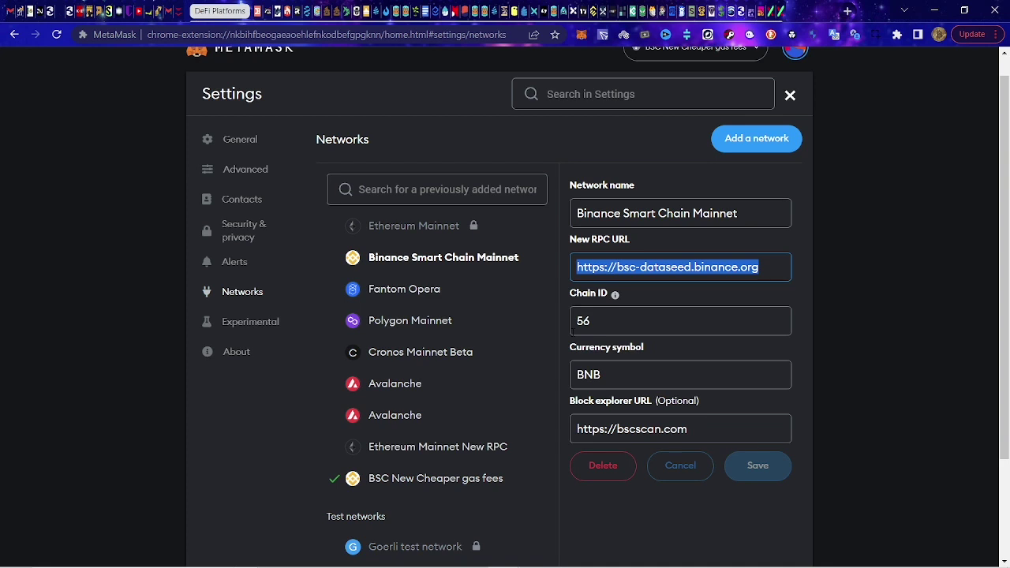
{"action": "left_click", "coordinate": [387, 479]}
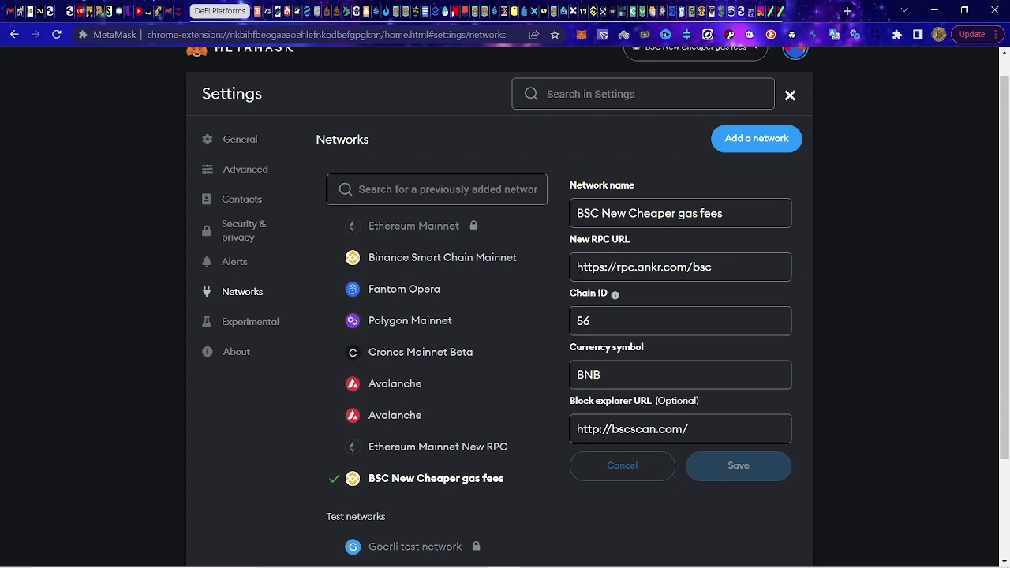
{"action": "left_click_drag", "start_coordinate": [577, 267], "coordinate": [714, 266]}
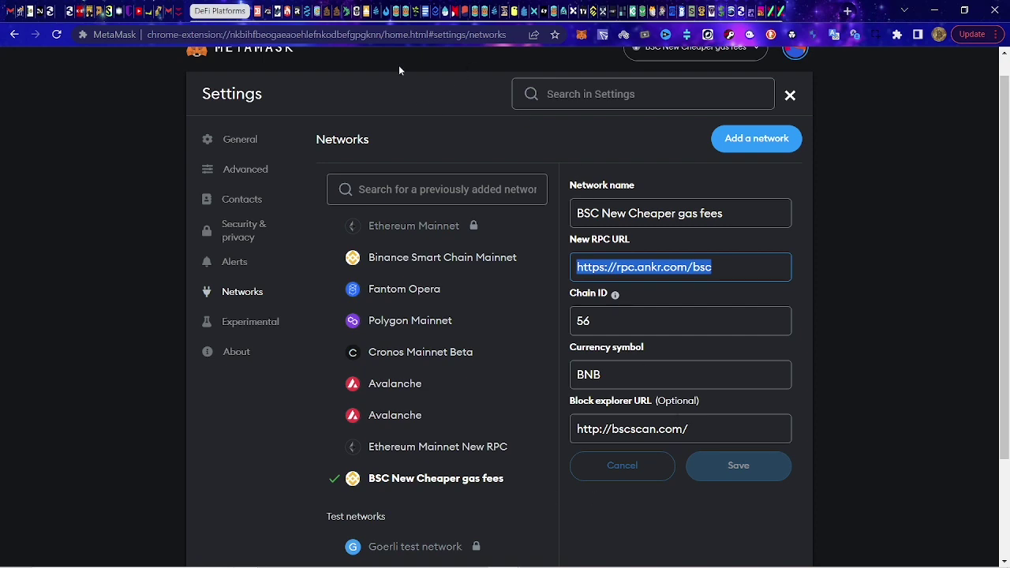
- Switch to the Drip Network site and enter 0.01 BNB as the Buy DRIP amount on its swap page
{"action": "left_click", "coordinate": [379, 11]}
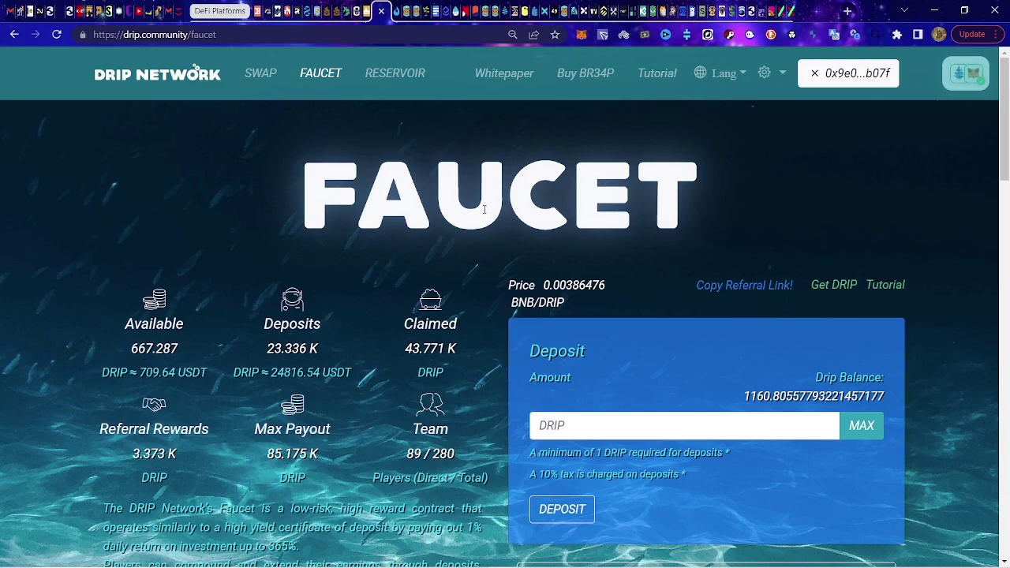
{"action": "left_click", "coordinate": [262, 76]}
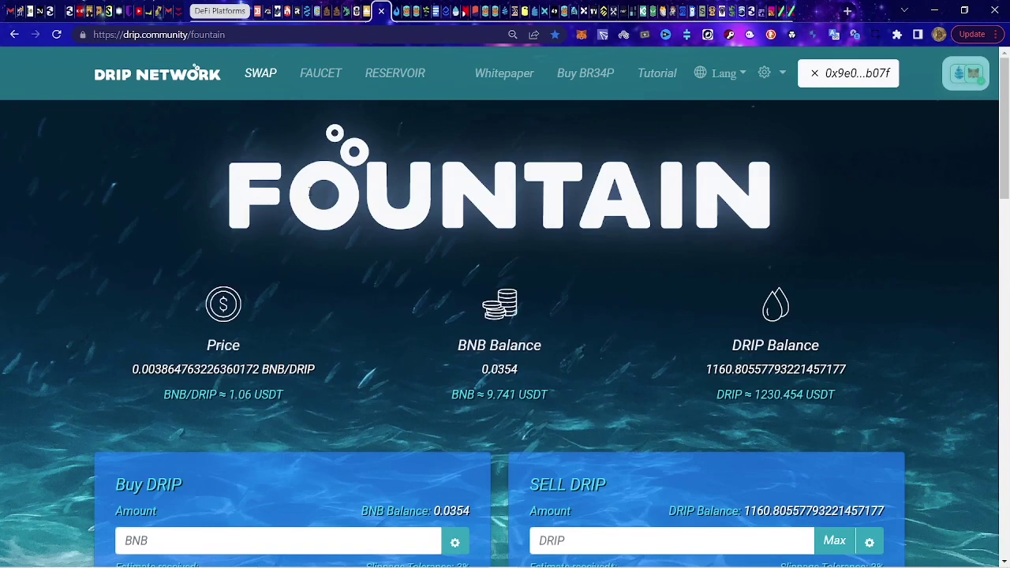
{"action": "scroll", "coordinate": [352, 333], "scroll_direction": "down", "scroll_amount": 1}
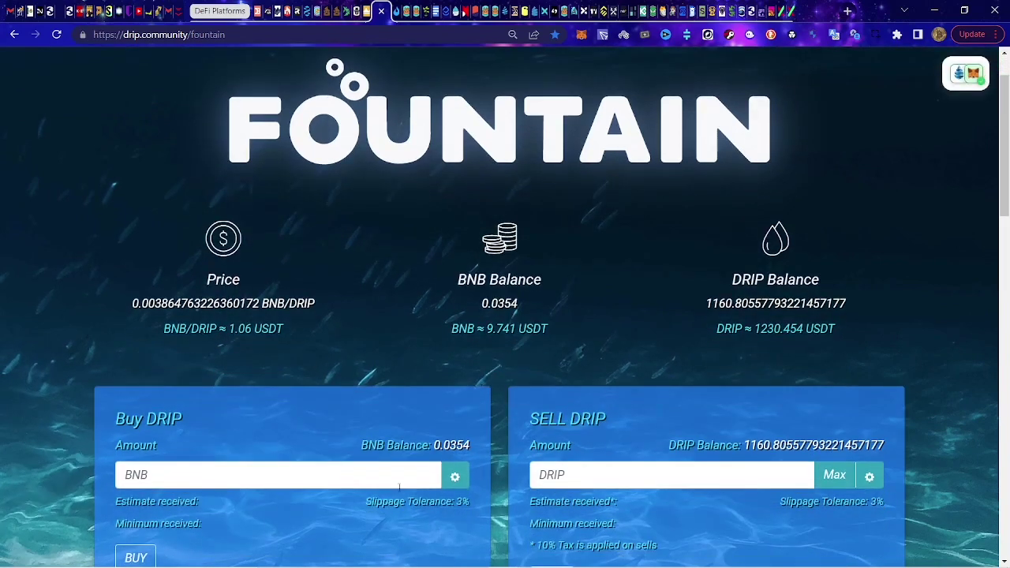
{"action": "left_click", "coordinate": [369, 473]}
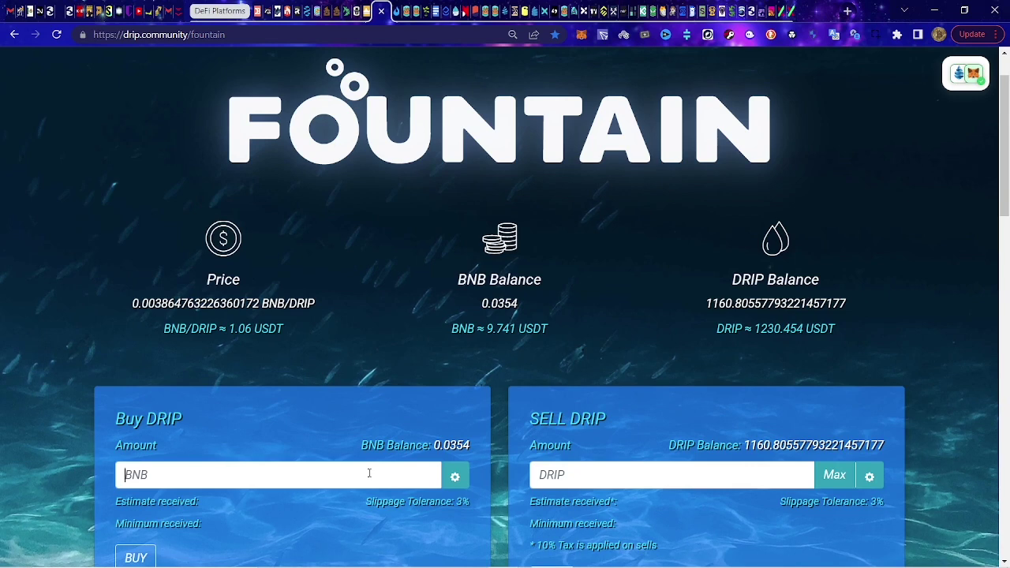
{"action": "type", "text": "00."}
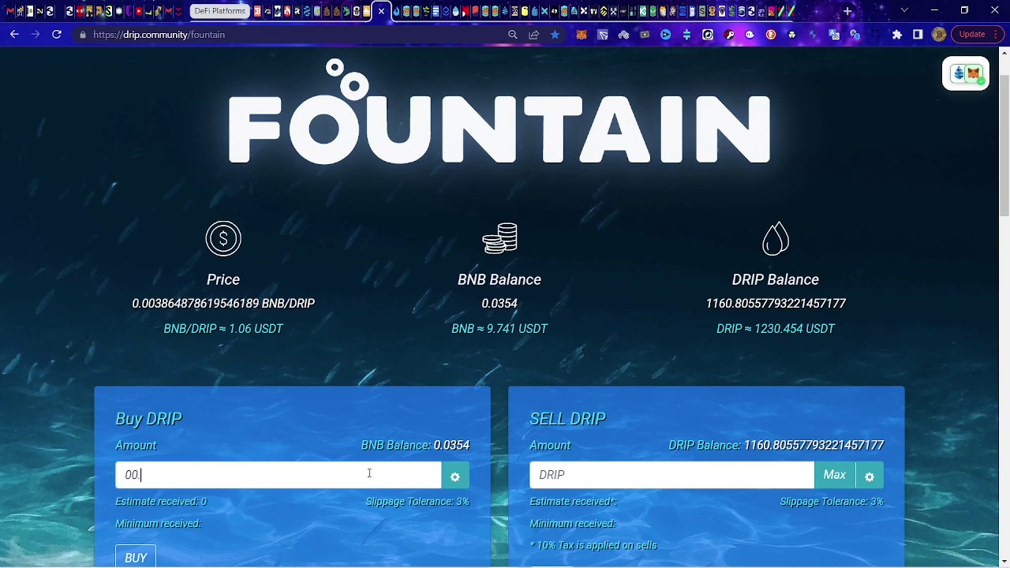
{"action": "key", "text": "BackSpace"}
{"action": "key", "text": "BackSpace"}
{"action": "type", "text": ".01"}
- Check the active network in the MetaMask wallet and submit the DRIP purchase for wallet approval
{"action": "left_click", "coordinate": [581, 34]}
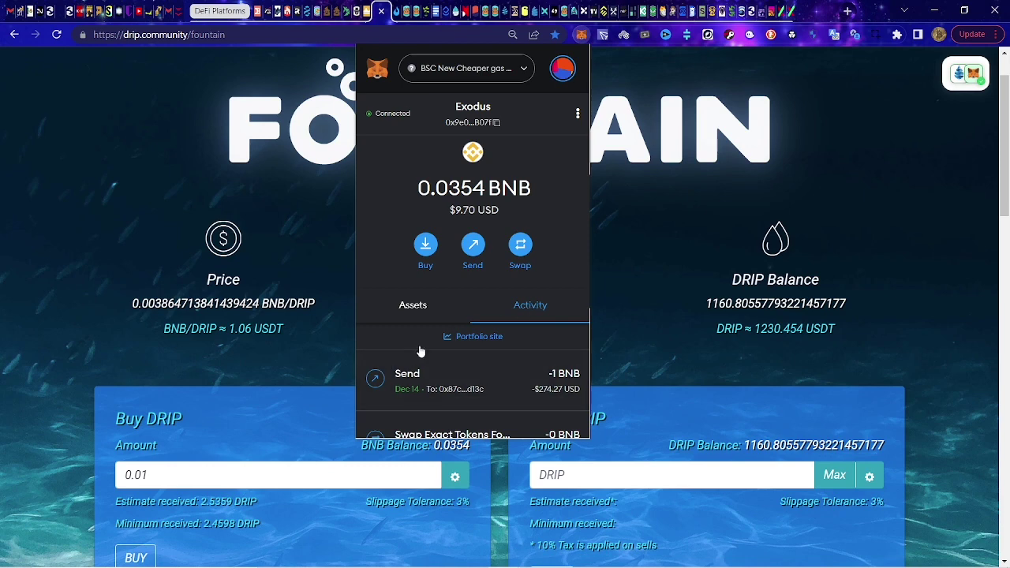
{"action": "left_click", "coordinate": [329, 468]}
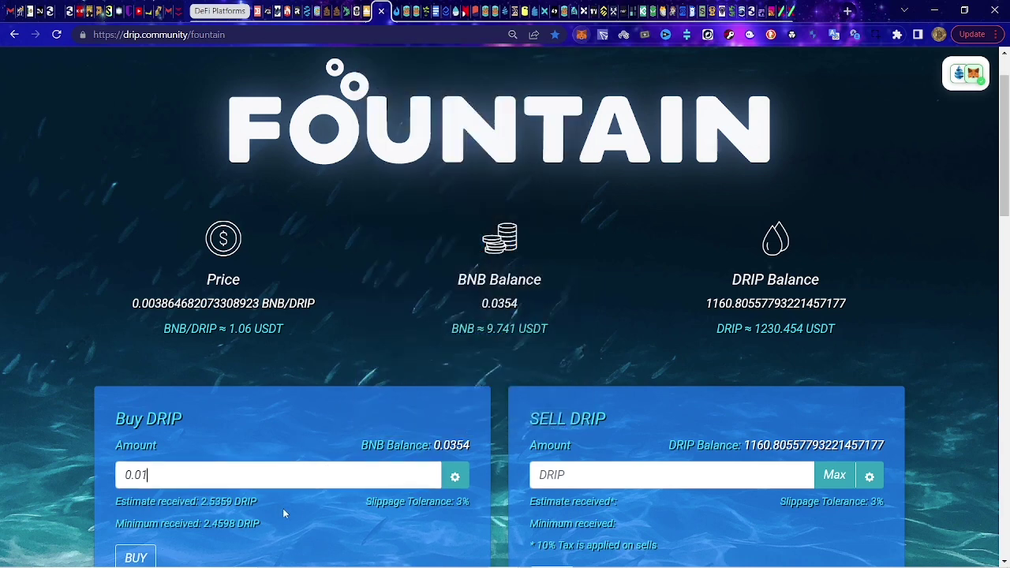
{"action": "scroll", "coordinate": [237, 505], "scroll_direction": "down", "scroll_amount": 2}
{"action": "left_click", "coordinate": [142, 433]}
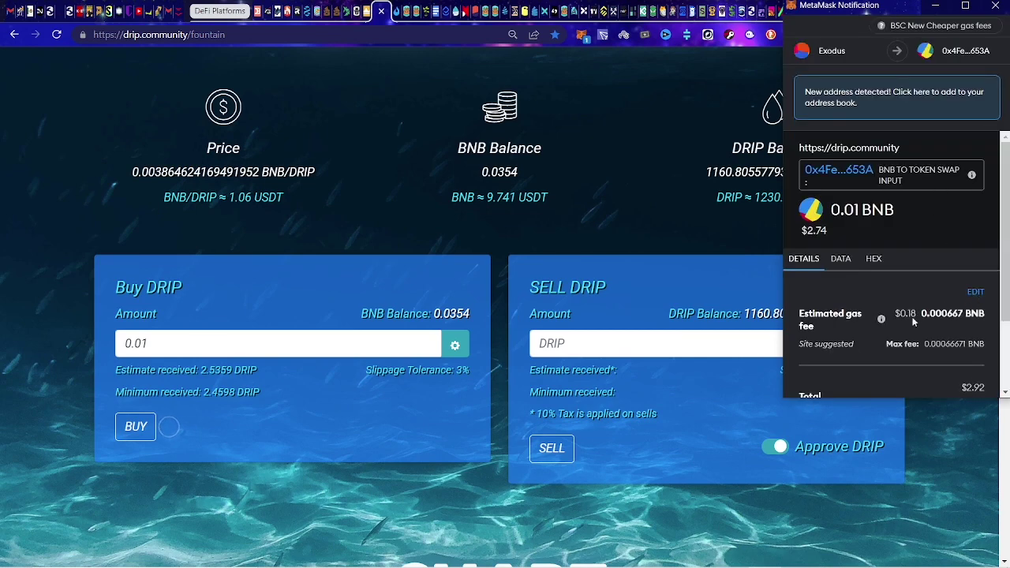
- Override the site-suggested gas fee with a gas price of 1 GWEI and save it
{"action": "left_click", "coordinate": [975, 295]}
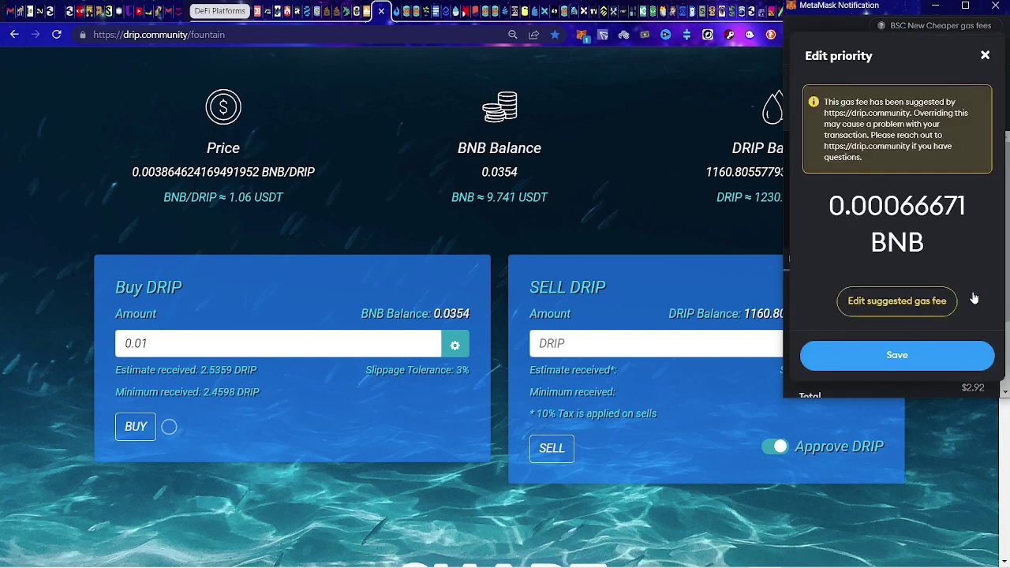
{"action": "left_click", "coordinate": [915, 302]}
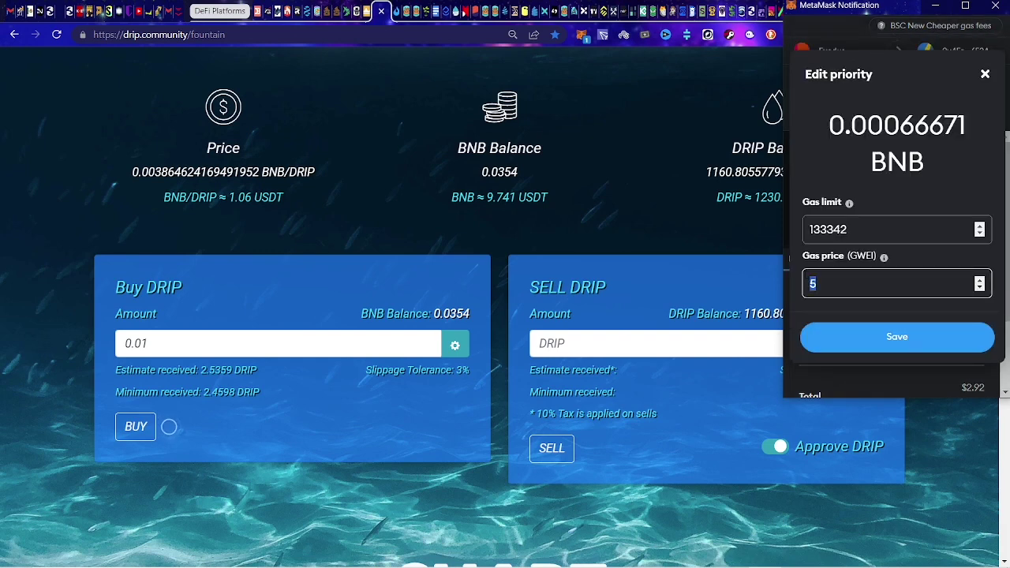
{"action": "type", "text": "1"}
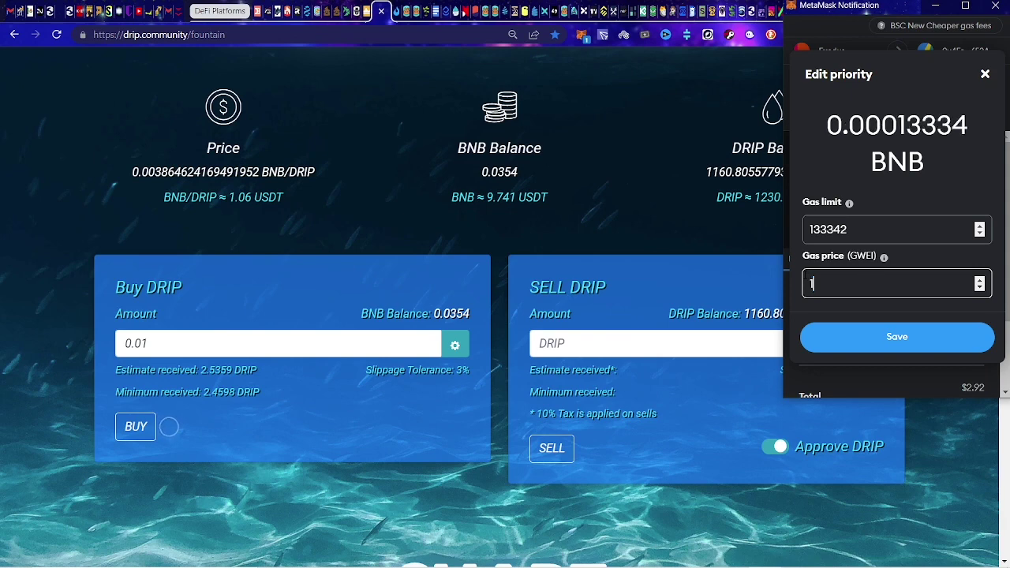
{"action": "left_click", "coordinate": [850, 348]}
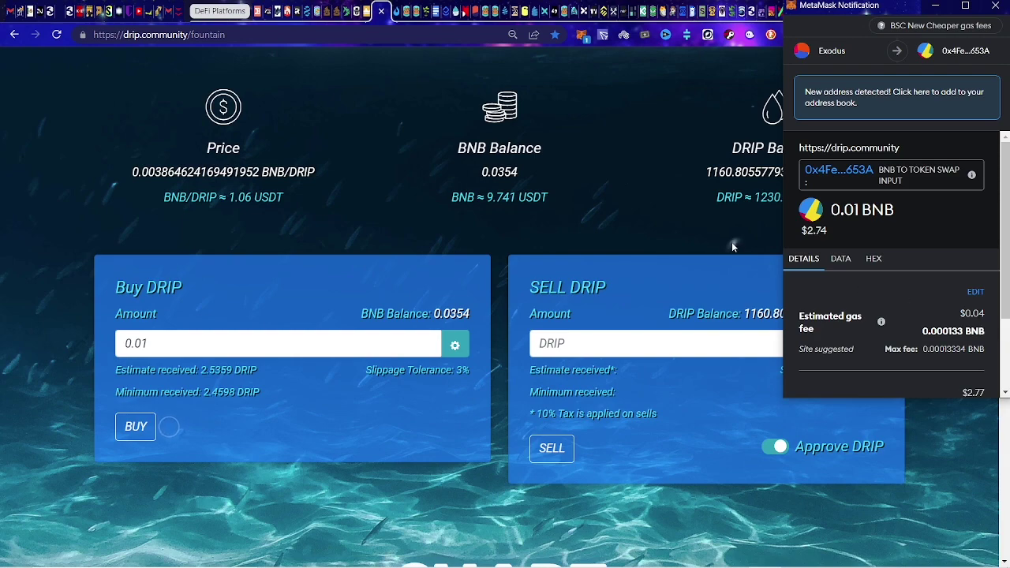
- Reject the pending BNB-to-DRIP swap transaction in the MetaMask notification
{"action": "scroll", "coordinate": [827, 300], "scroll_direction": "down", "scroll_amount": 2}
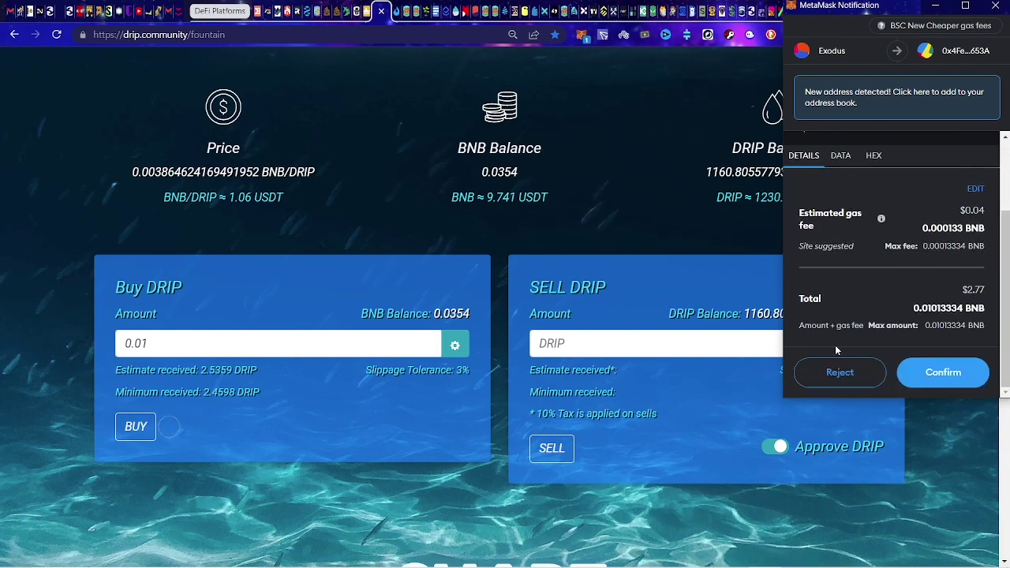
{"action": "left_click", "coordinate": [839, 369]}
{"action": "left_click", "coordinate": [623, 235]}
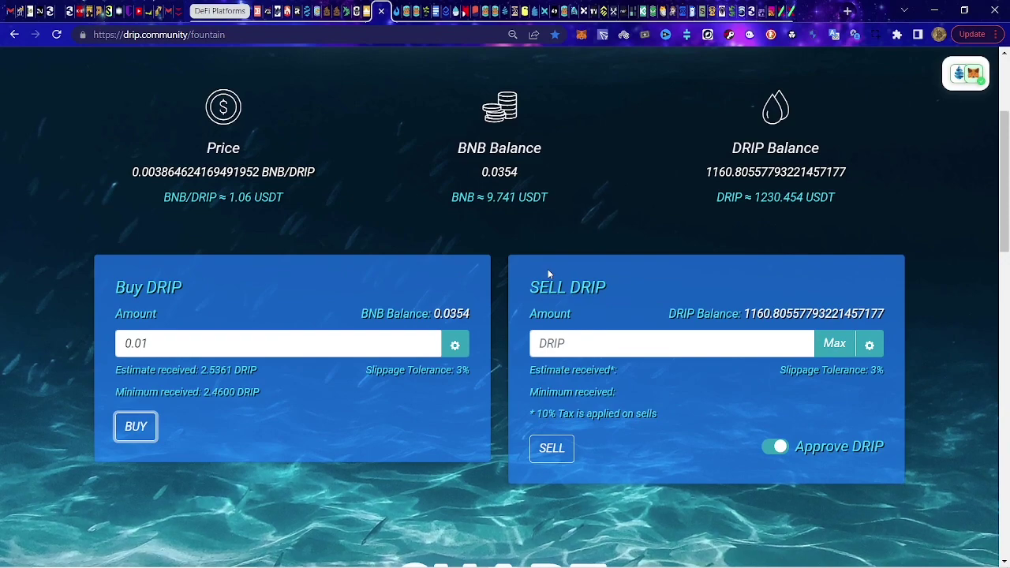
{"action": "scroll", "coordinate": [501, 345], "scroll_direction": "up", "scroll_amount": 2}
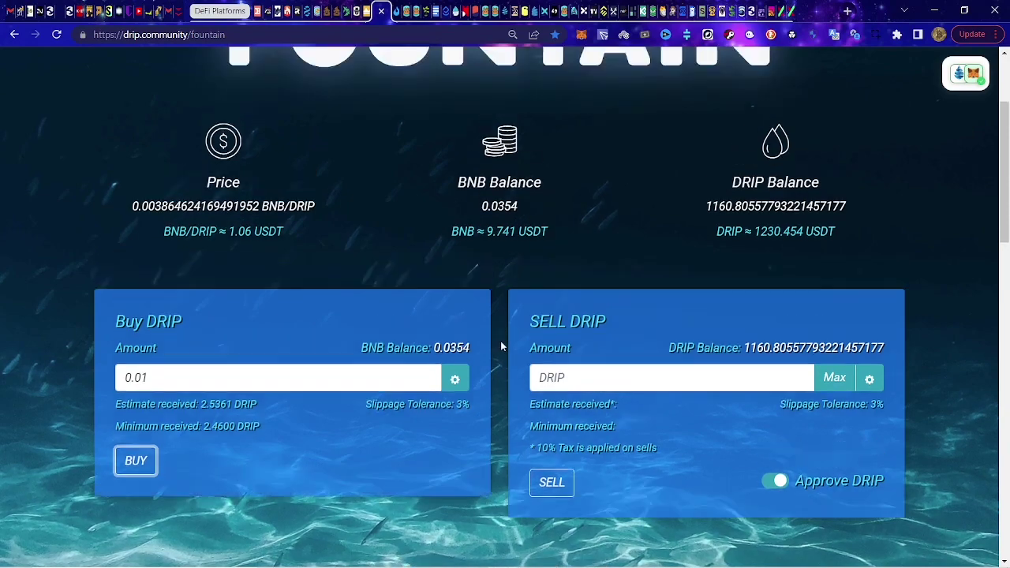
{"action": "scroll", "coordinate": [501, 346], "scroll_direction": "down", "scroll_amount": 2}
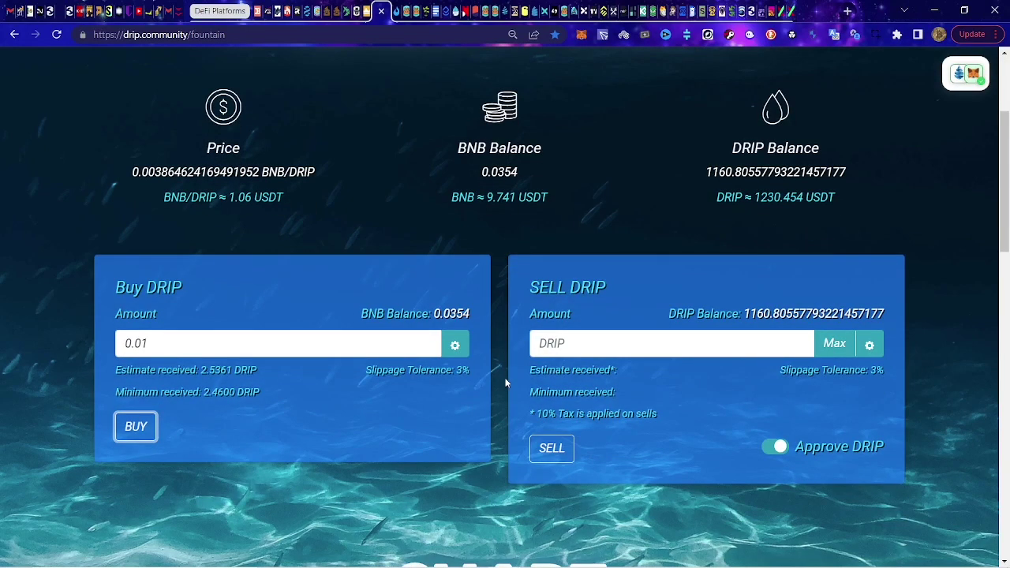
{"action": "scroll", "coordinate": [501, 376], "scroll_direction": "up", "scroll_amount": 1}
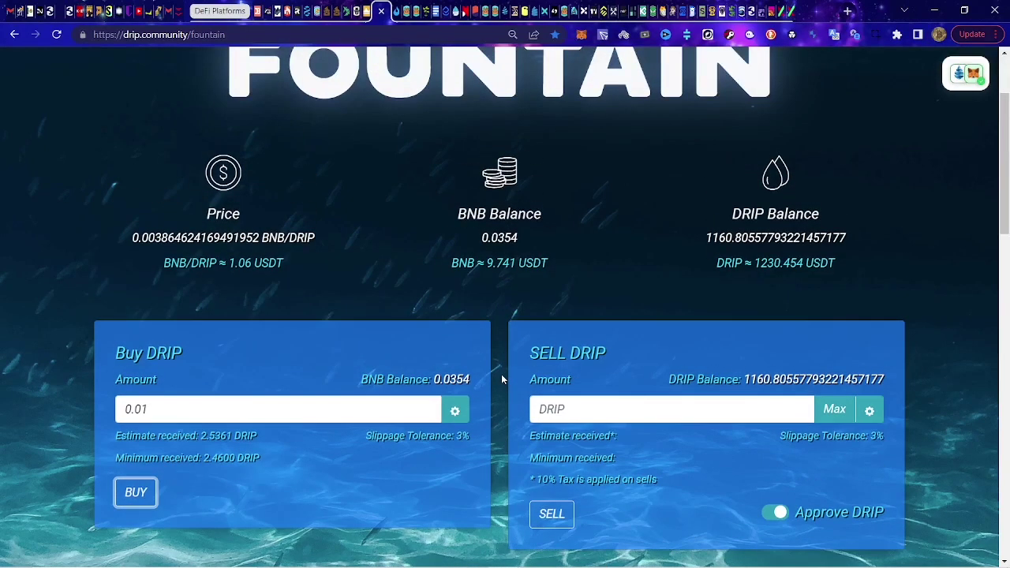
{"action": "scroll", "coordinate": [502, 380], "scroll_direction": "up", "scroll_amount": 2}
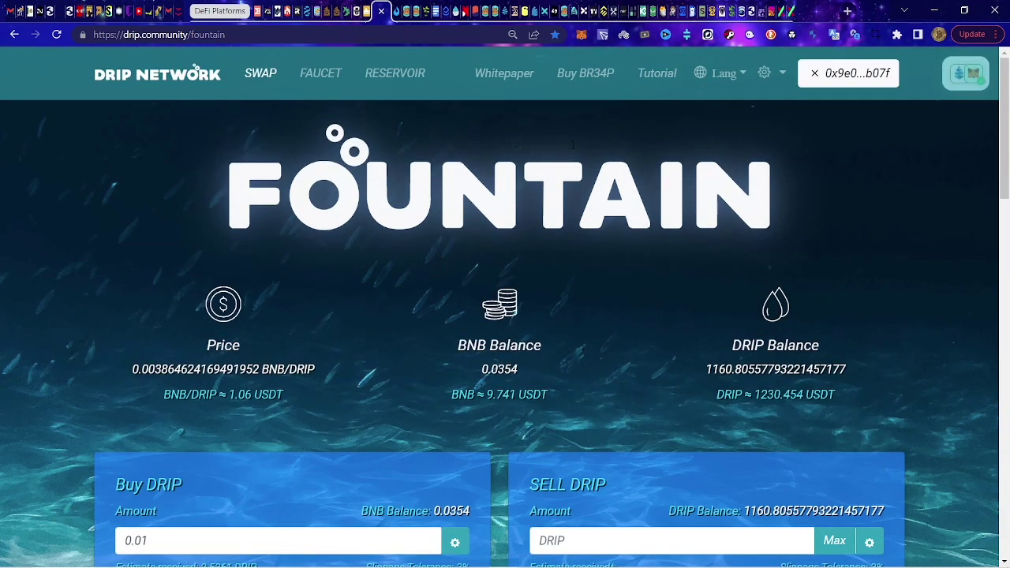
{"action": "scroll", "coordinate": [606, 362], "scroll_direction": "down", "scroll_amount": 1}
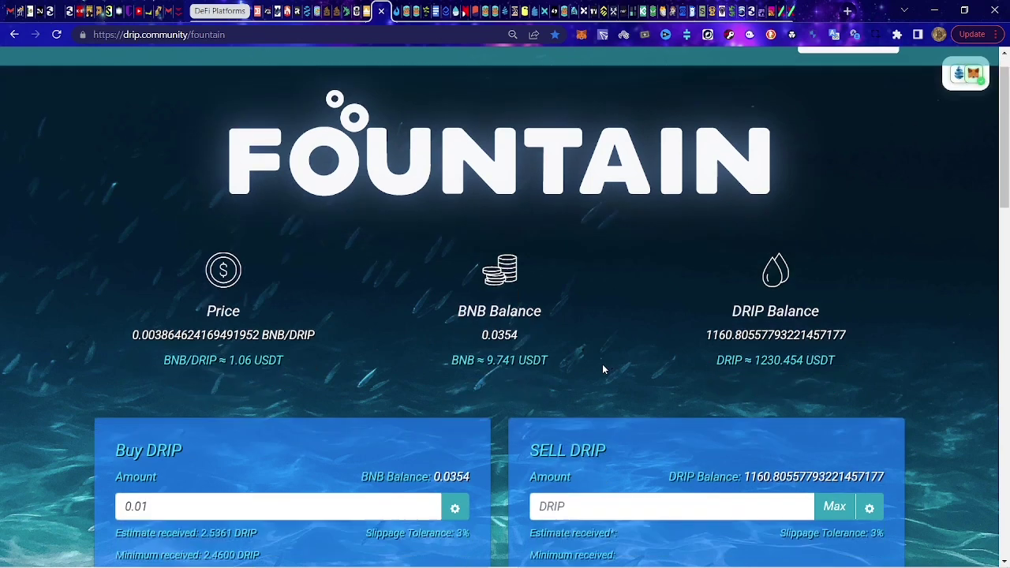
{"action": "scroll", "coordinate": [474, 353], "scroll_direction": "down", "scroll_amount": 2}
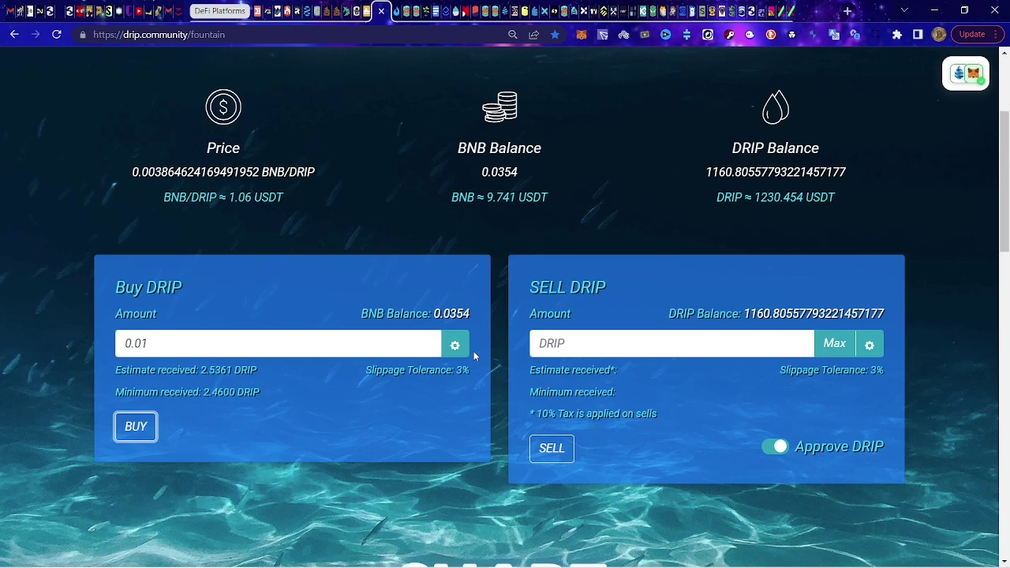
{"action": "scroll", "coordinate": [501, 372], "scroll_direction": "up", "scroll_amount": 3}
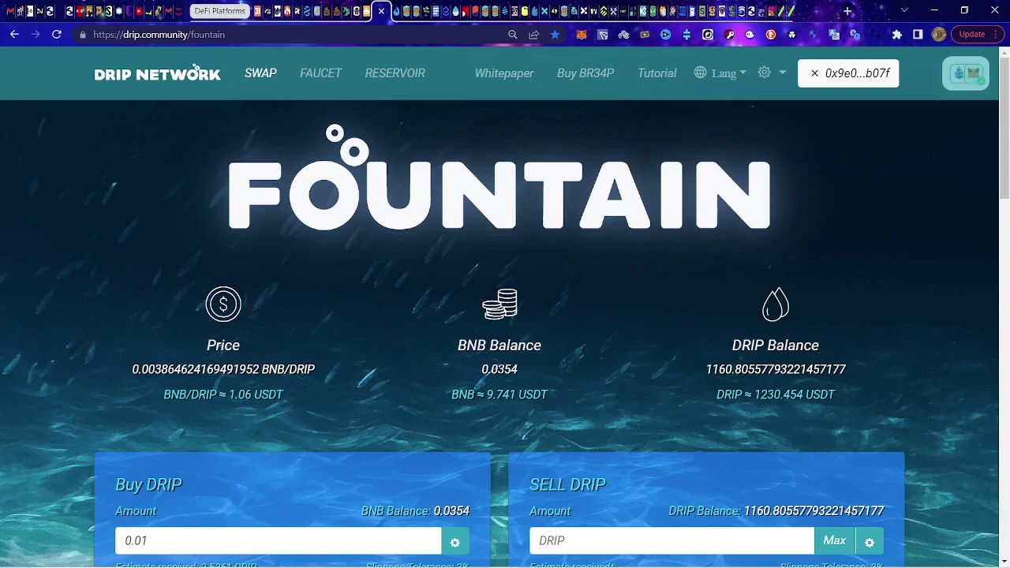
{"action": "scroll", "coordinate": [512, 316], "scroll_direction": "down", "scroll_amount": 1}
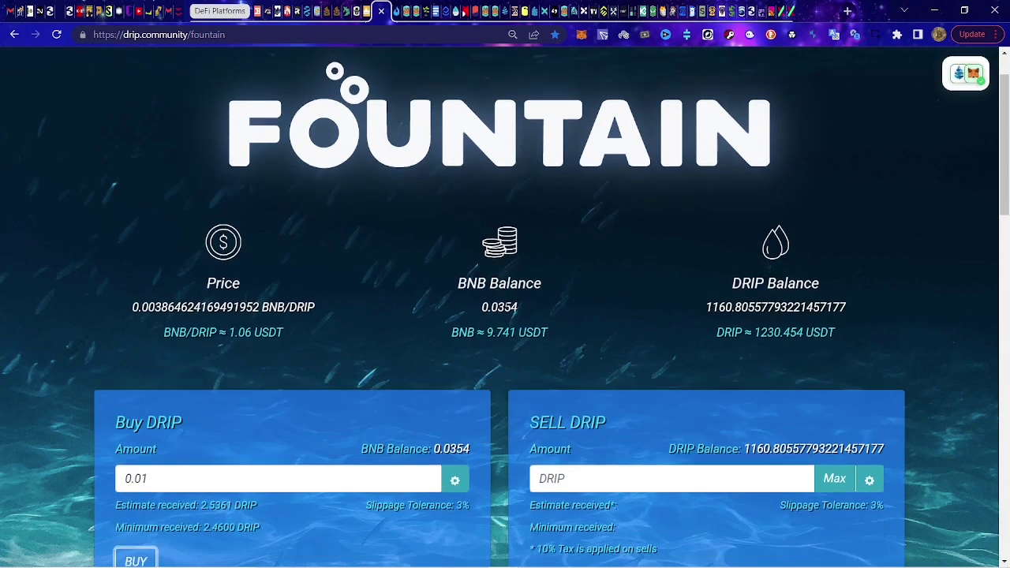
{"action": "scroll", "coordinate": [506, 301], "scroll_direction": "up", "scroll_amount": 1}
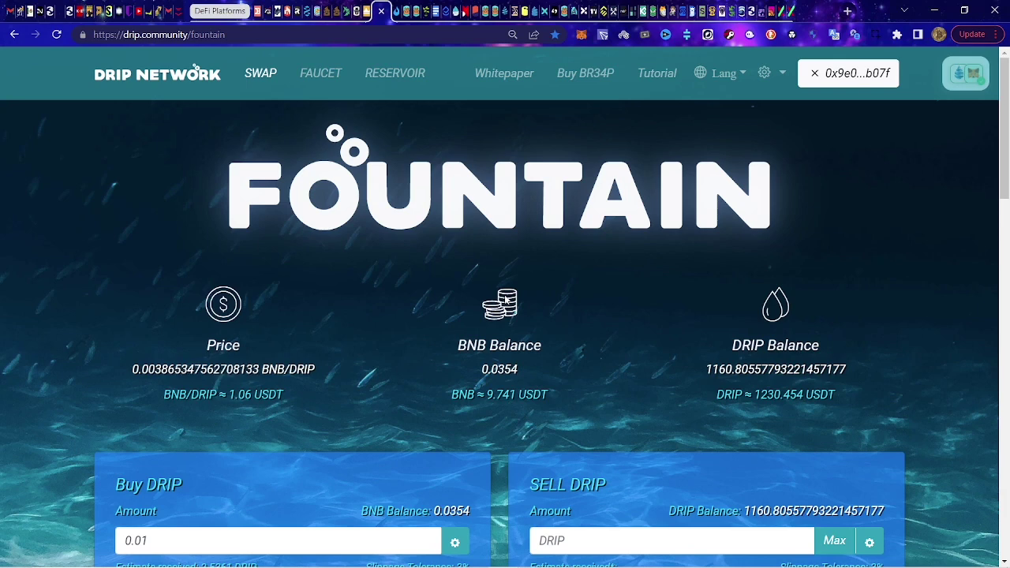
{"action": "scroll", "coordinate": [509, 278], "scroll_direction": "down", "scroll_amount": 3}
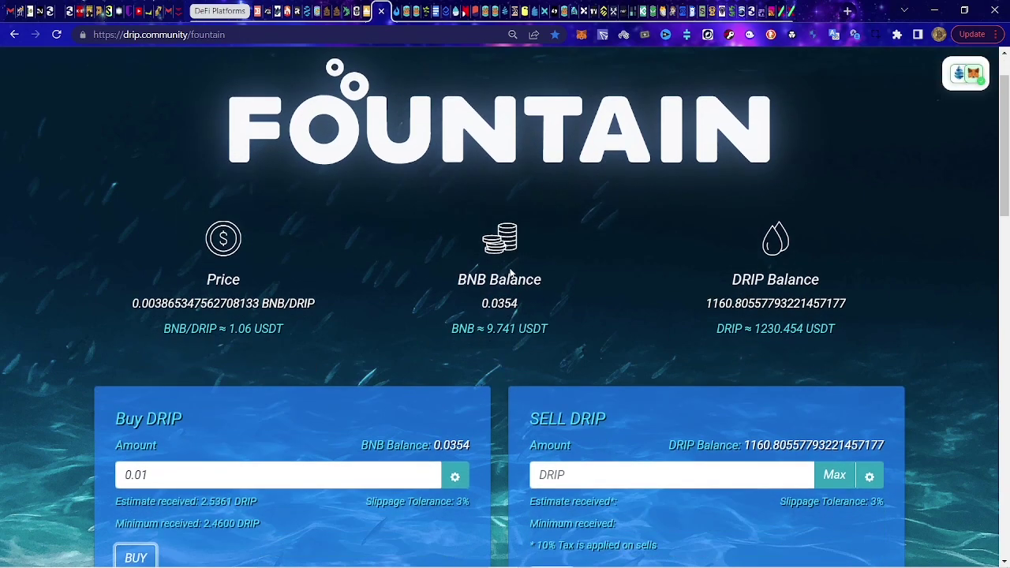
{"action": "scroll", "coordinate": [510, 277], "scroll_direction": "down", "scroll_amount": 1}
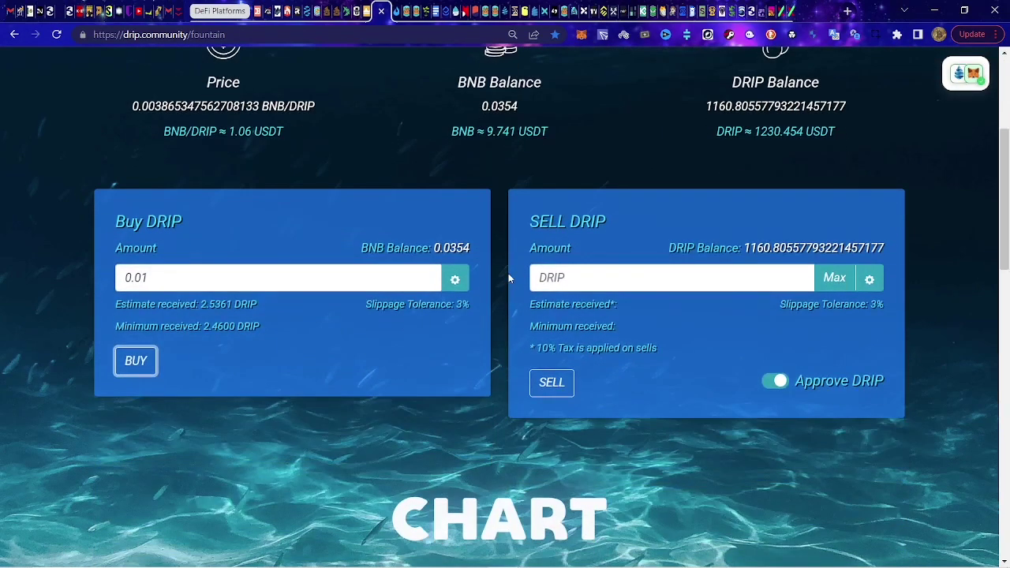
{"action": "scroll", "coordinate": [496, 298], "scroll_direction": "down", "scroll_amount": 1}
{"action": "scroll", "coordinate": [495, 298], "scroll_direction": "up", "scroll_amount": 3}
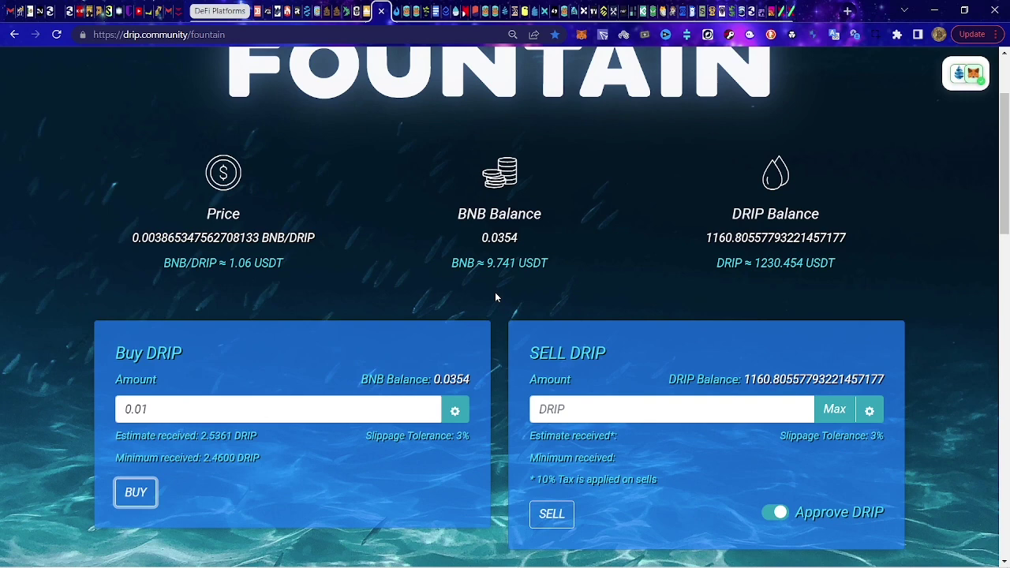
{"action": "scroll", "coordinate": [495, 297], "scroll_direction": "up", "scroll_amount": 1}
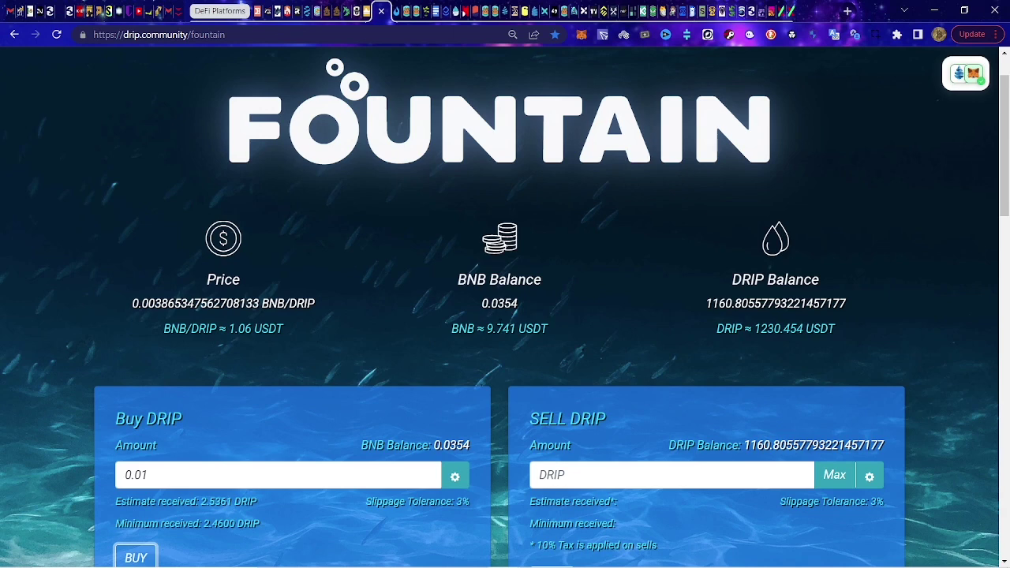
{"action": "scroll", "coordinate": [500, 322], "scroll_direction": "down", "scroll_amount": 2}
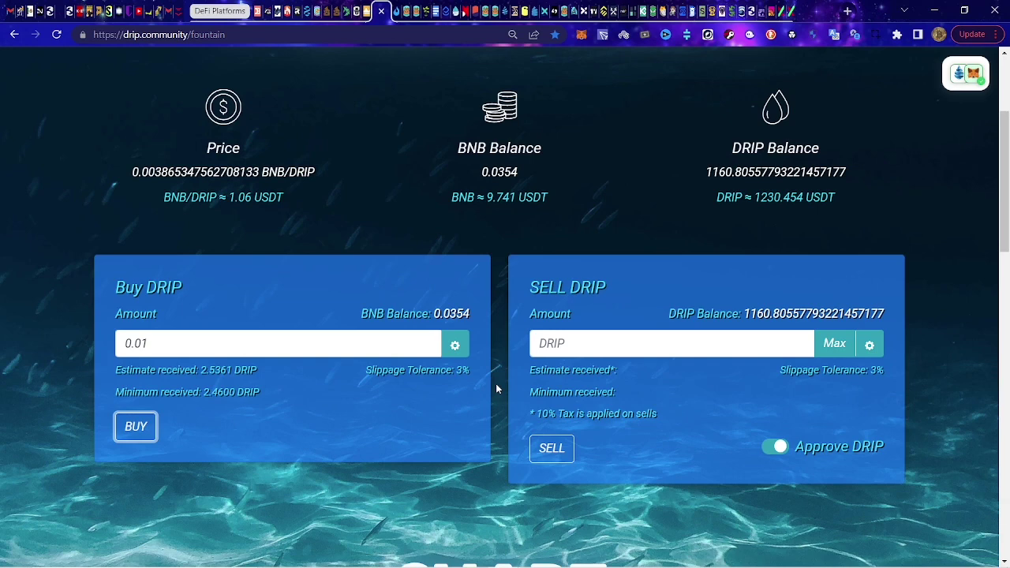
{"action": "scroll", "coordinate": [496, 383], "scroll_direction": "up", "scroll_amount": 1}
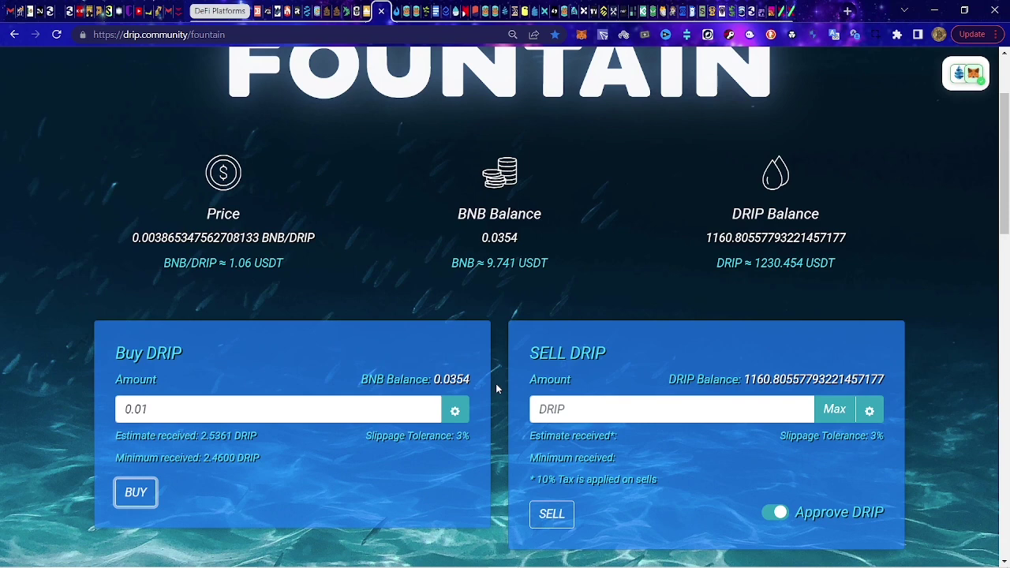
{"action": "scroll", "coordinate": [496, 388], "scroll_direction": "up", "scroll_amount": 1}
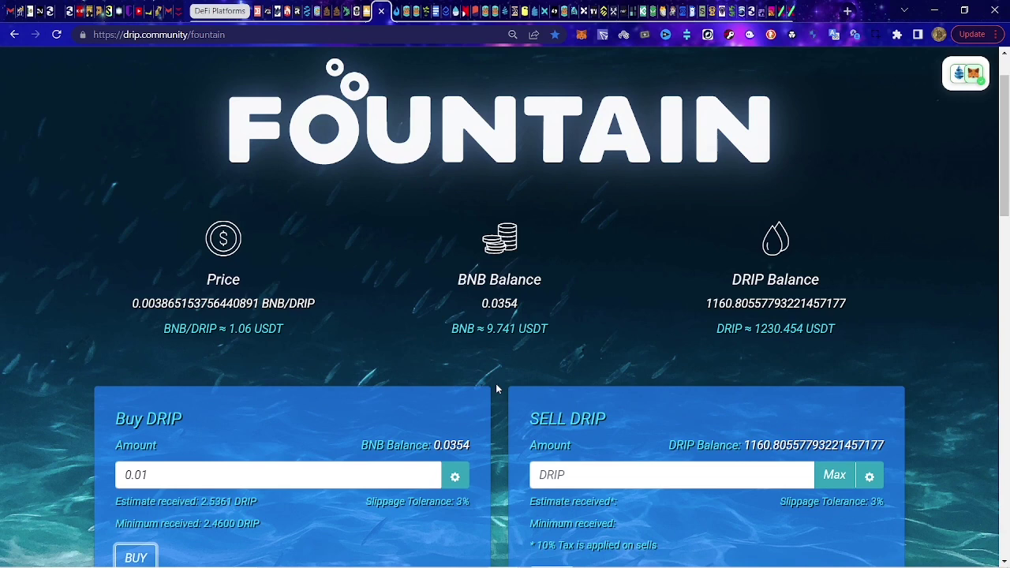
{"action": "scroll", "coordinate": [496, 384], "scroll_direction": "up", "scroll_amount": 1}
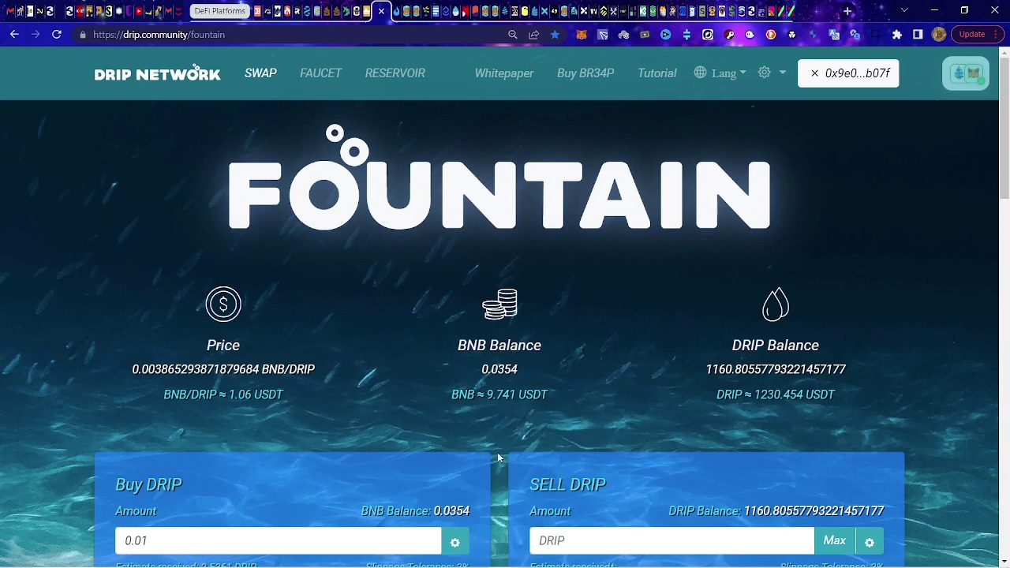
{"action": "scroll", "coordinate": [498, 457], "scroll_direction": "down", "scroll_amount": 1}
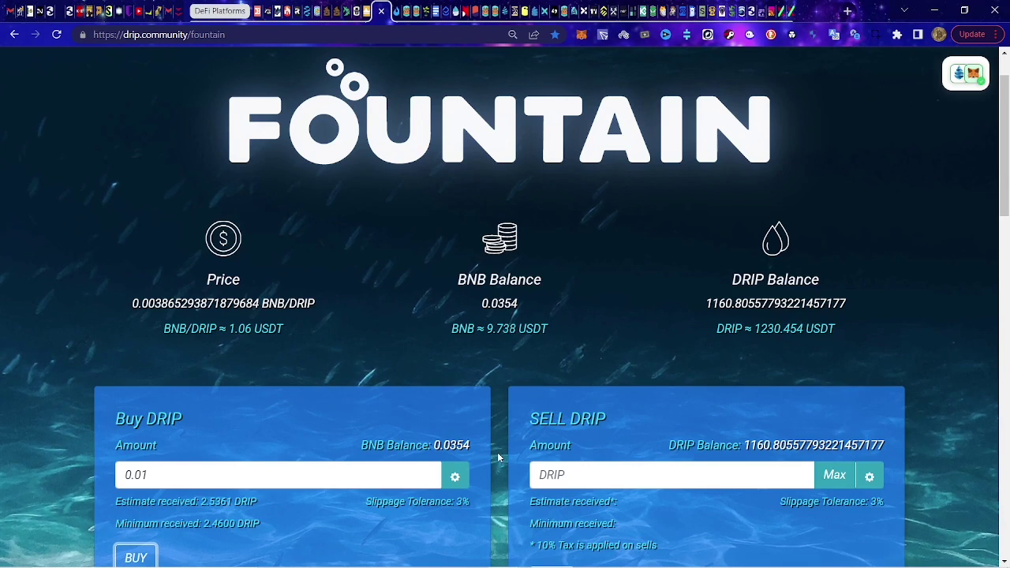
{"action": "scroll", "coordinate": [499, 458], "scroll_direction": "down", "scroll_amount": 1}
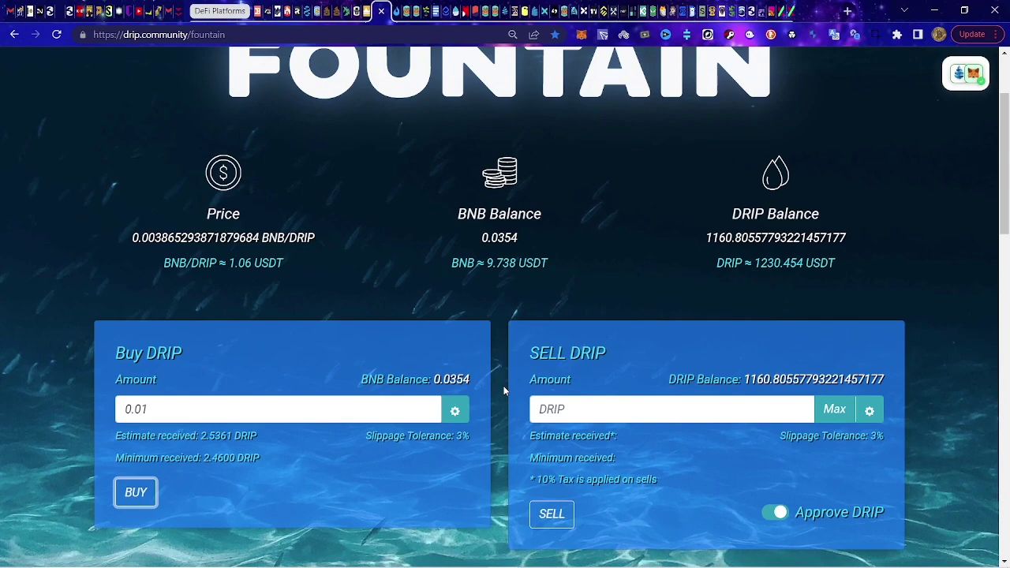
{"action": "scroll", "coordinate": [504, 391], "scroll_direction": "up", "scroll_amount": 2}
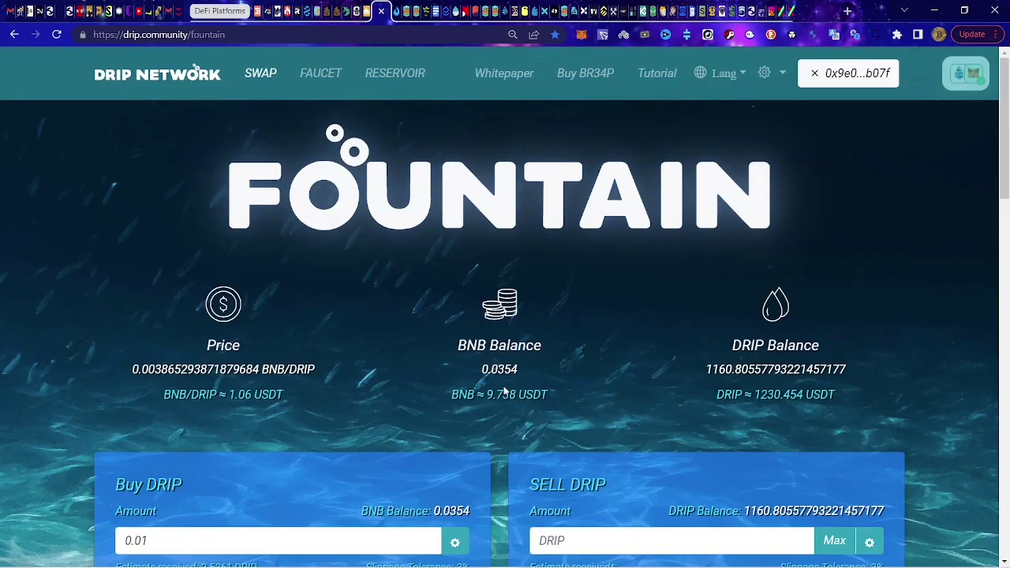
{"action": "scroll", "coordinate": [504, 391], "scroll_direction": "down", "scroll_amount": 4}
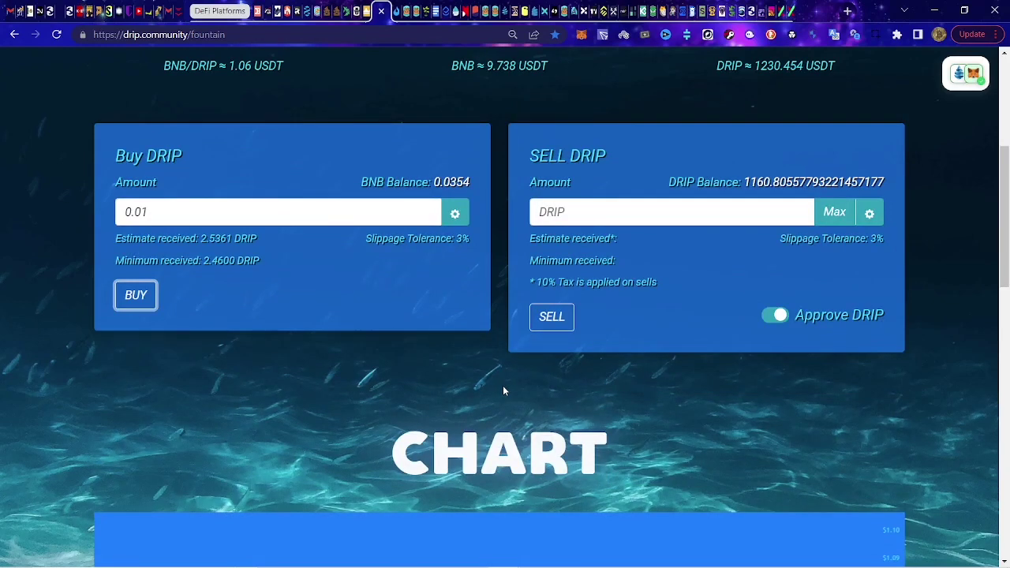
{"action": "scroll", "coordinate": [504, 391], "scroll_direction": "up", "scroll_amount": 2}
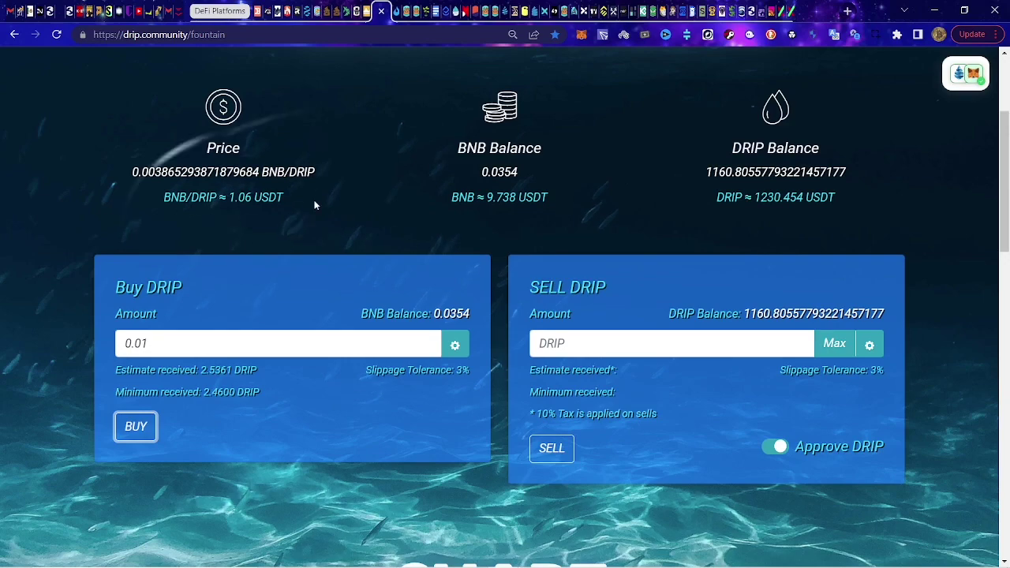
- Examine the DRIP price chart on the swap page, extending it back to earlier price history
{"action": "scroll", "coordinate": [412, 289], "scroll_direction": "down", "scroll_amount": 5}
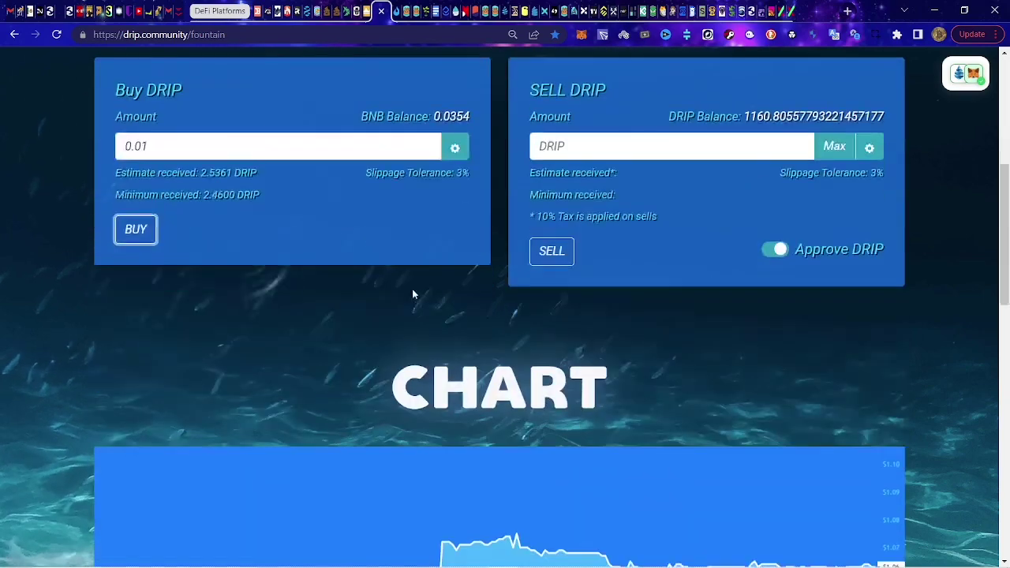
{"action": "scroll", "coordinate": [426, 402], "scroll_direction": "down", "scroll_amount": 5}
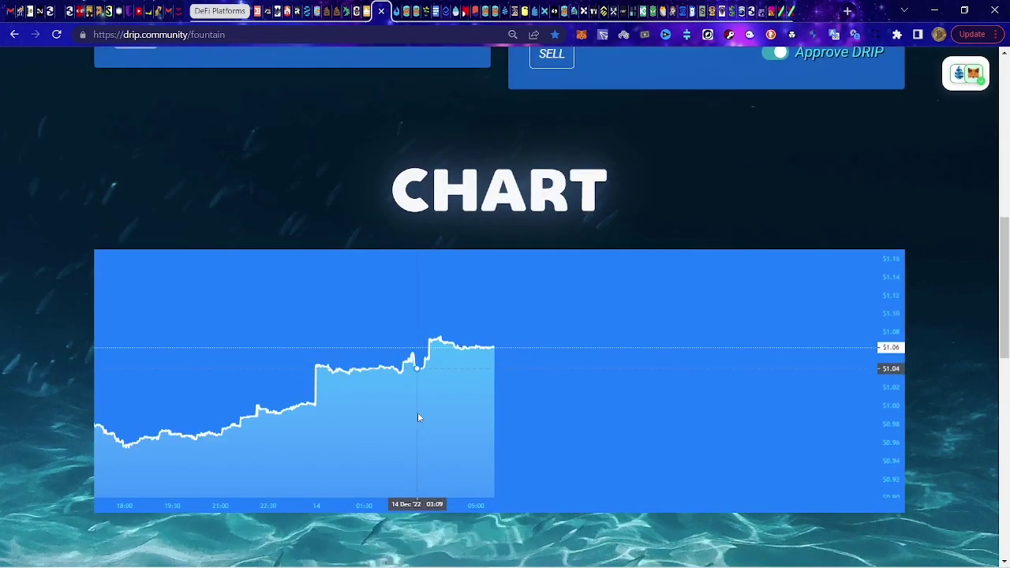
{"action": "left_click_drag", "start_coordinate": [392, 421], "coordinate": [791, 426]}
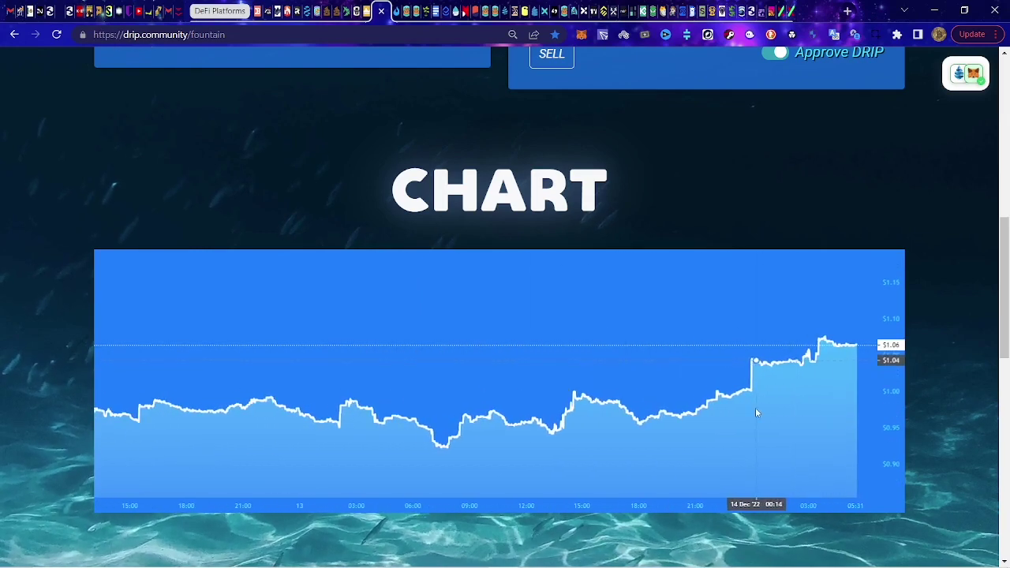
{"action": "scroll", "coordinate": [934, 312], "scroll_direction": "up", "scroll_amount": 8}
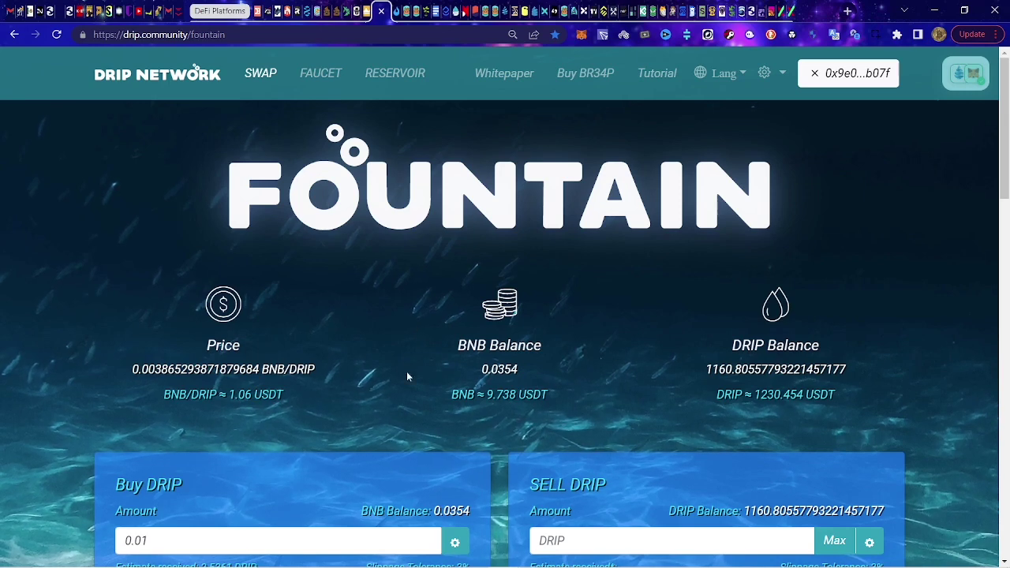
{"action": "scroll", "coordinate": [408, 376], "scroll_direction": "down", "scroll_amount": 2}
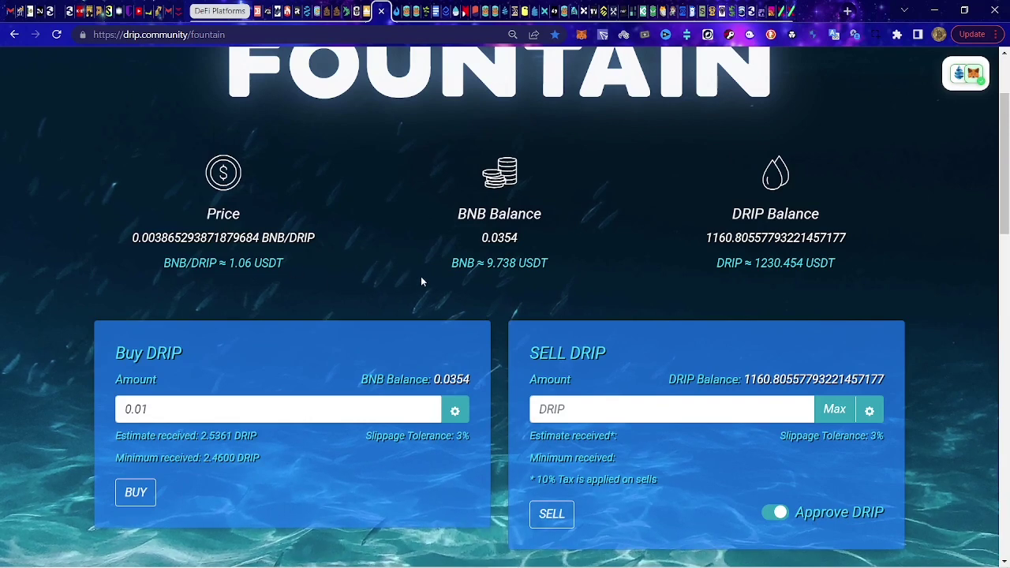
{"action": "scroll", "coordinate": [421, 276], "scroll_direction": "down", "scroll_amount": 1}
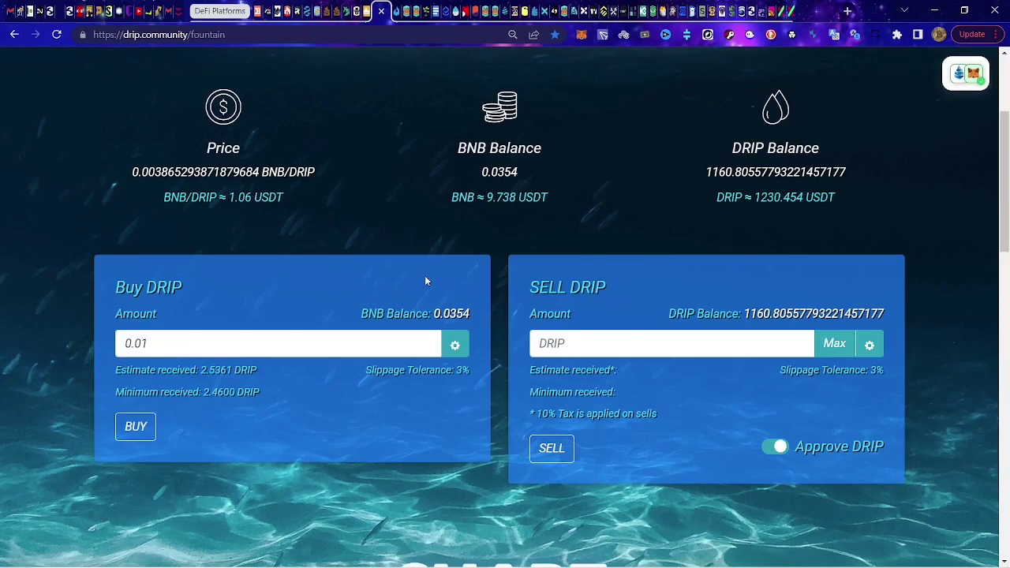
{"action": "scroll", "coordinate": [425, 281], "scroll_direction": "up", "scroll_amount": 1}
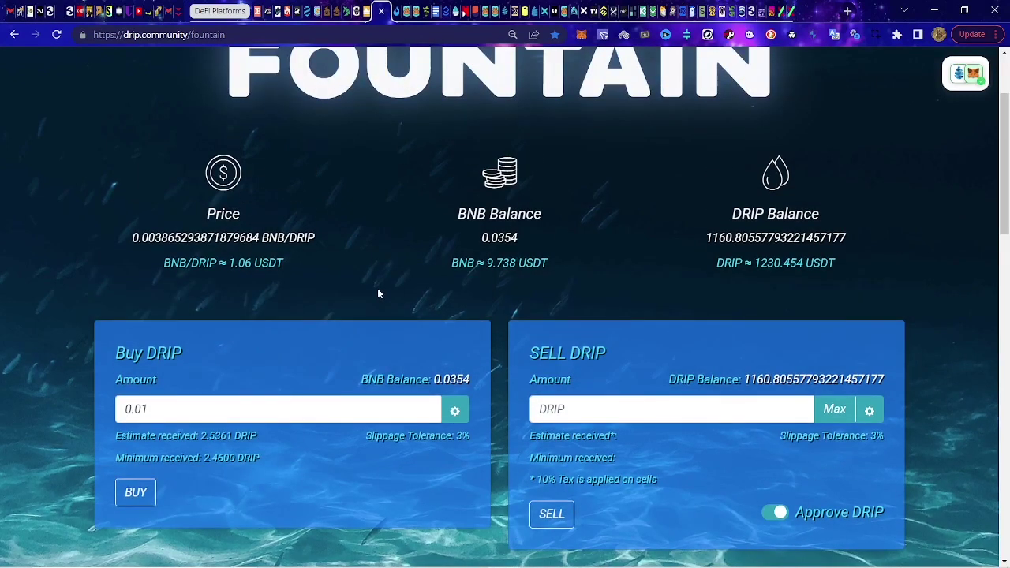
{"action": "scroll", "coordinate": [379, 294], "scroll_direction": "up", "scroll_amount": 1}
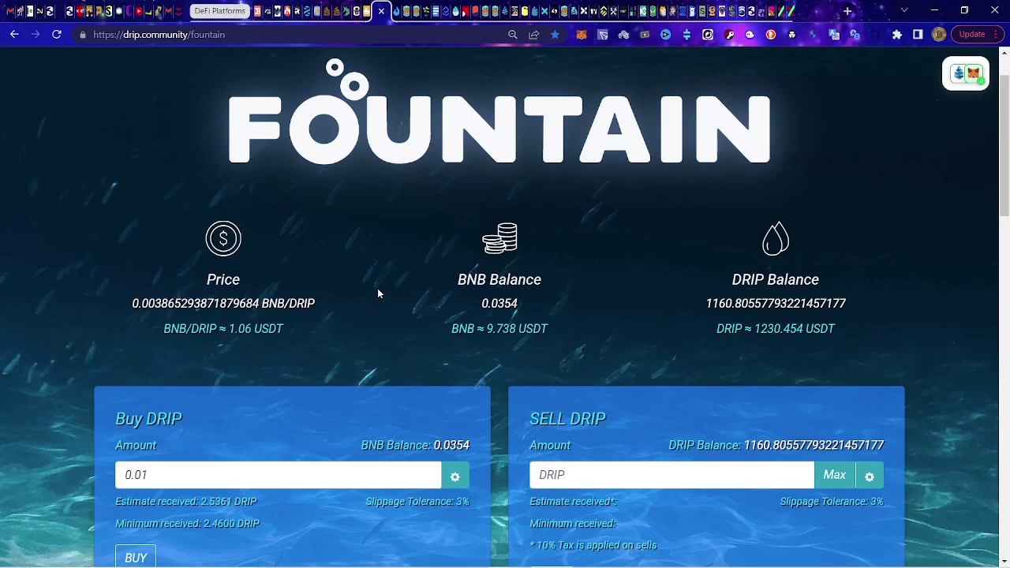
{"action": "scroll", "coordinate": [421, 245], "scroll_direction": "up", "scroll_amount": 1}
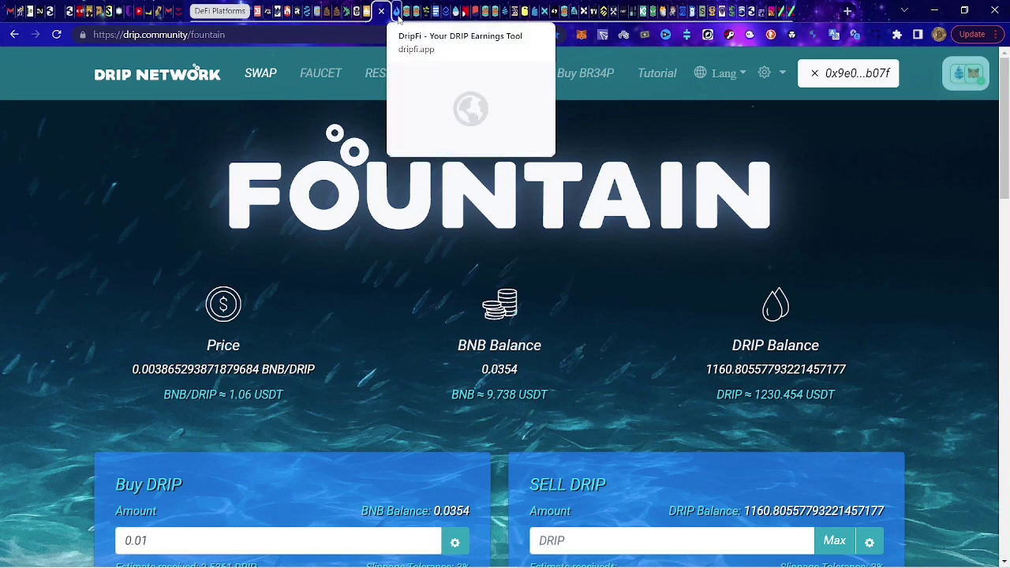
{"action": "mouse_move", "coordinate": [465, 562]}
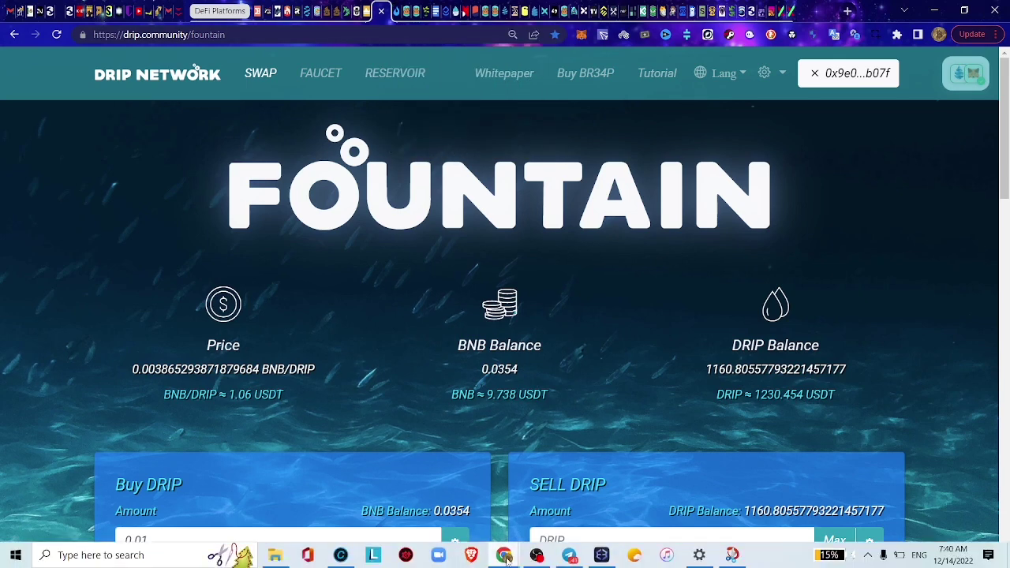
{"action": "left_click", "coordinate": [537, 555]}
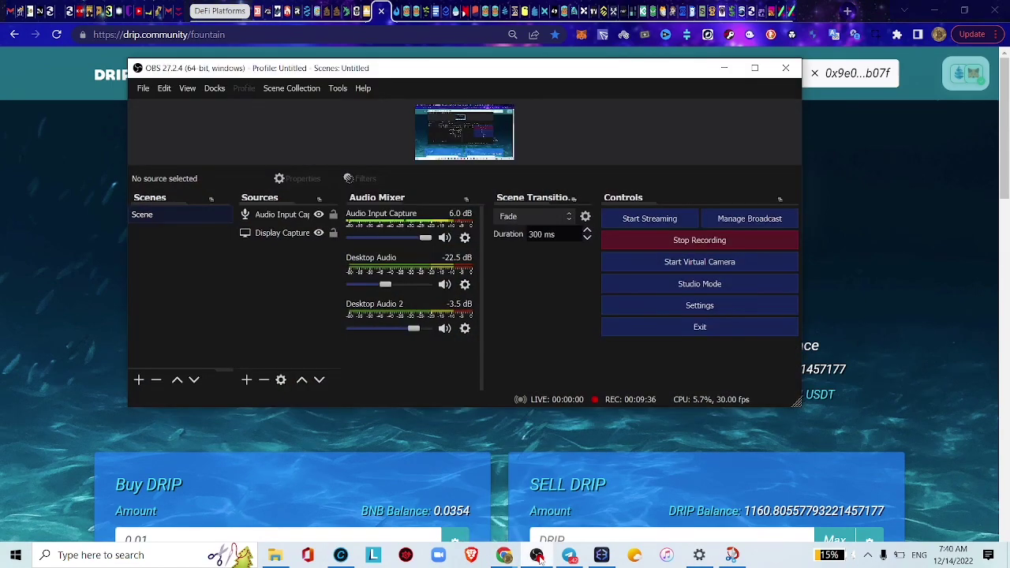
{"action": "left_click", "coordinate": [726, 67]}
{"action": "scroll", "coordinate": [501, 360], "scroll_direction": "down", "scroll_amount": 3}
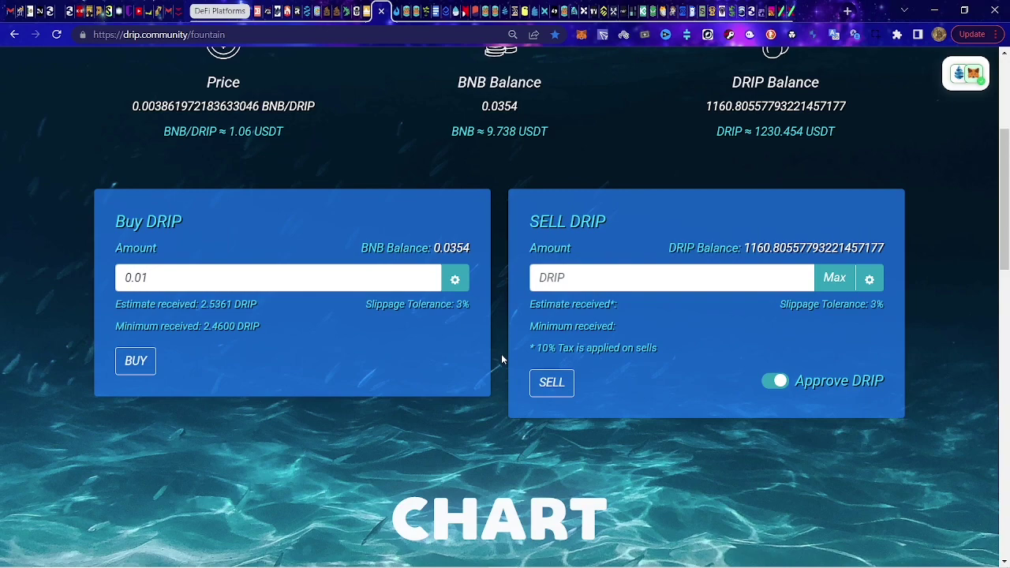
{"action": "scroll", "coordinate": [502, 359], "scroll_direction": "up", "scroll_amount": 3}
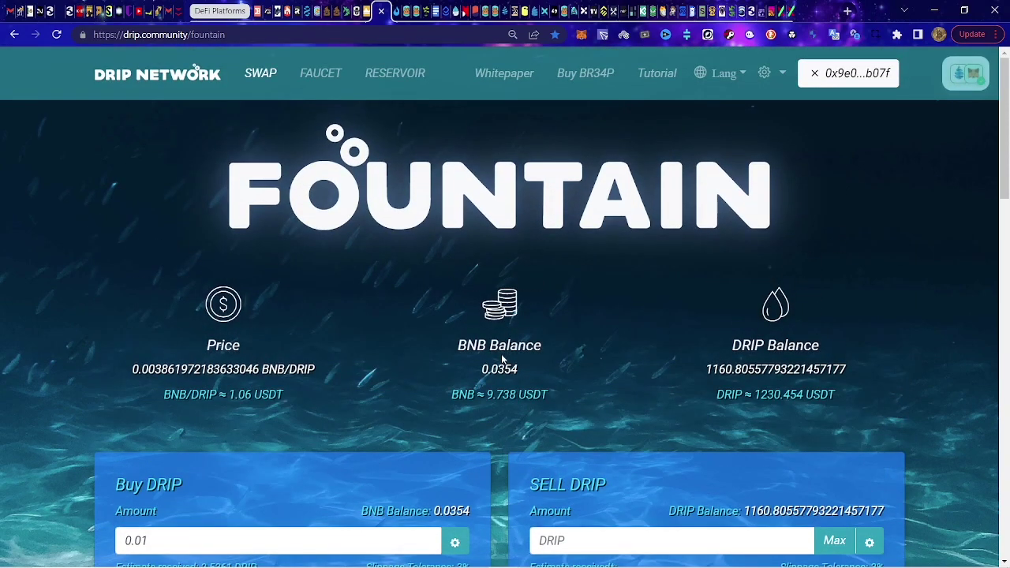
{"action": "scroll", "coordinate": [502, 359], "scroll_direction": "down", "scroll_amount": 3}
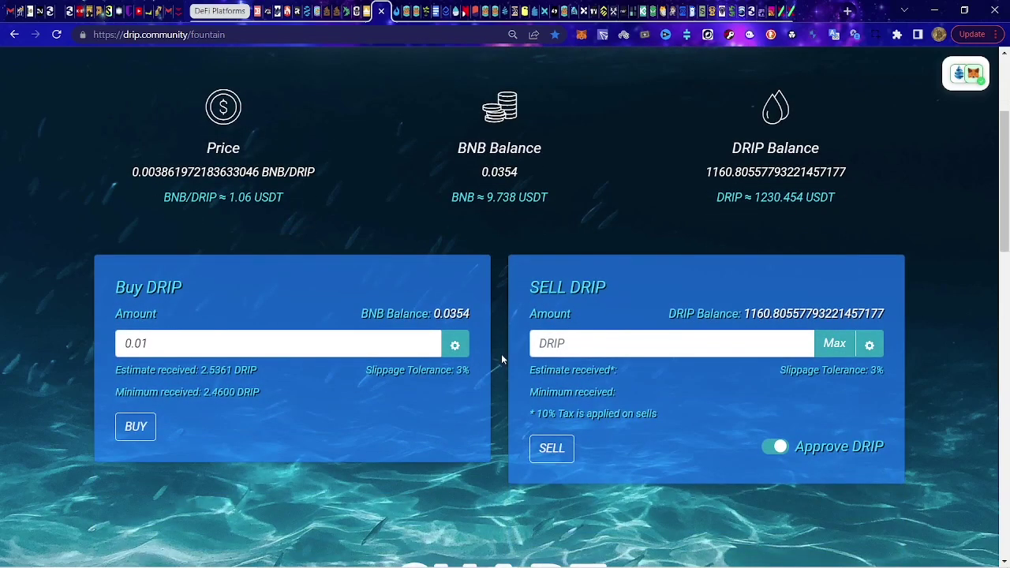
{"action": "scroll", "coordinate": [498, 365], "scroll_direction": "up", "scroll_amount": 1}
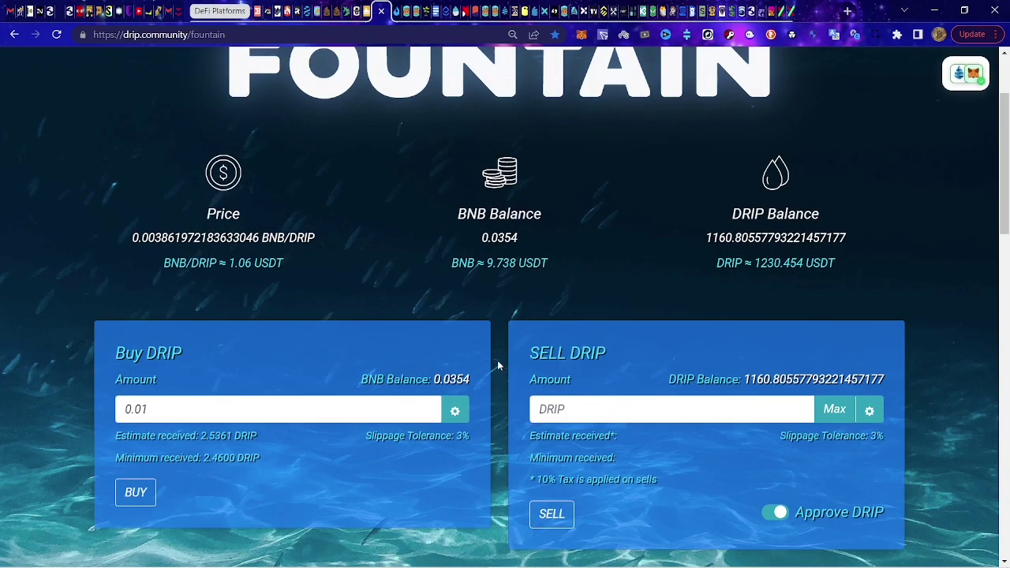
- Open the Drip Network Faucet page and review its available, deposit and claimed DRIP figures
{"action": "scroll", "coordinate": [498, 366], "scroll_direction": "up", "scroll_amount": 2}
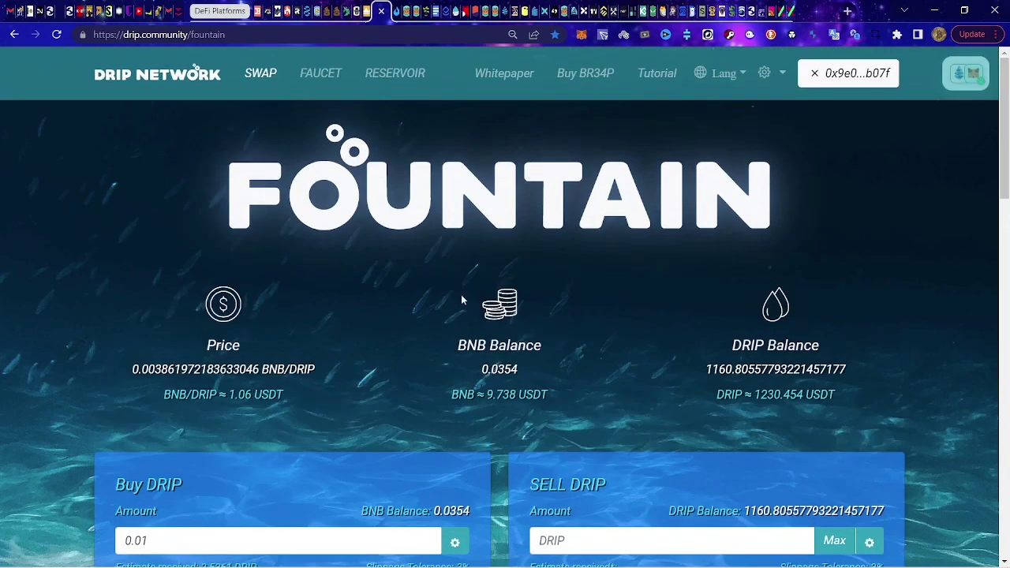
{"action": "left_click", "coordinate": [332, 74]}
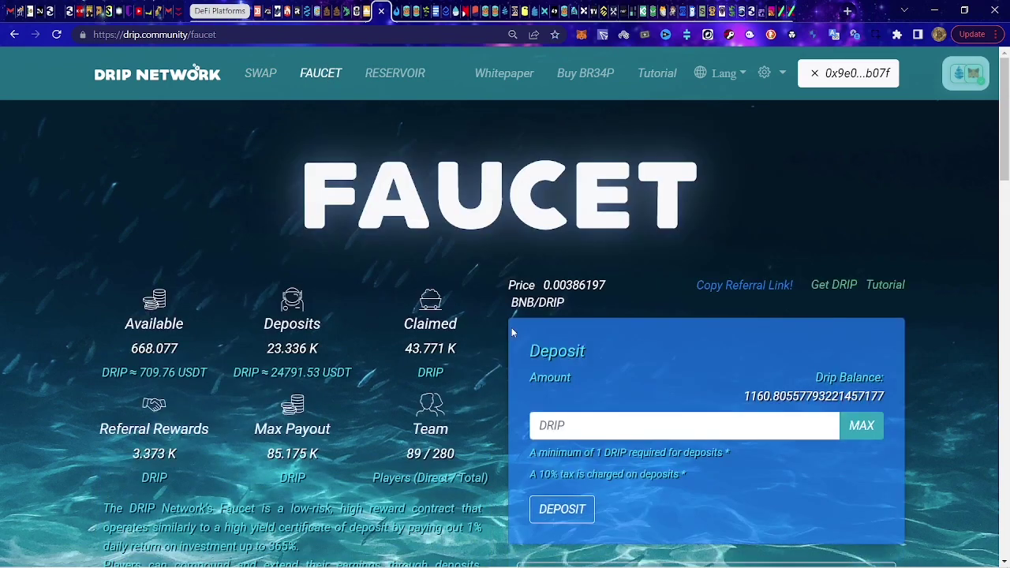
{"action": "scroll", "coordinate": [511, 327], "scroll_direction": "down", "scroll_amount": 2}
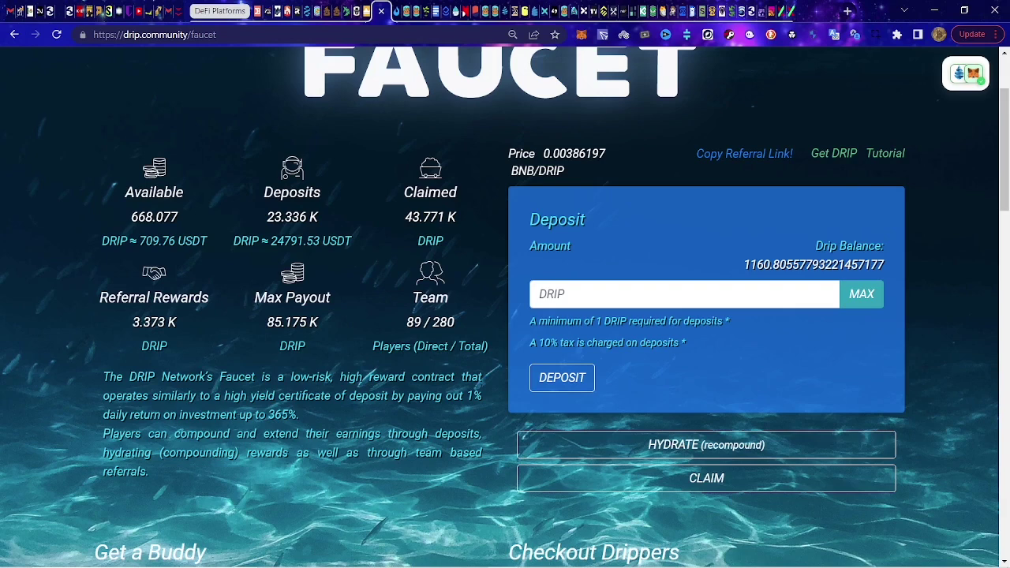
- Switch to the DripFi dashboard and examine the wallet's earnings, payout days and whale tax stats
{"action": "left_click", "coordinate": [399, 11]}
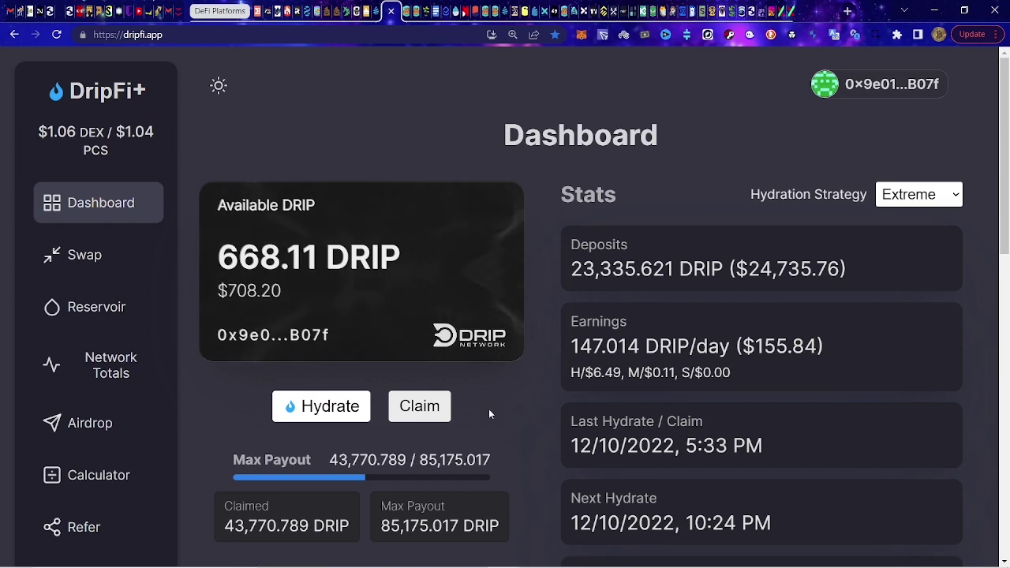
{"action": "scroll", "coordinate": [489, 409], "scroll_direction": "down", "scroll_amount": 1}
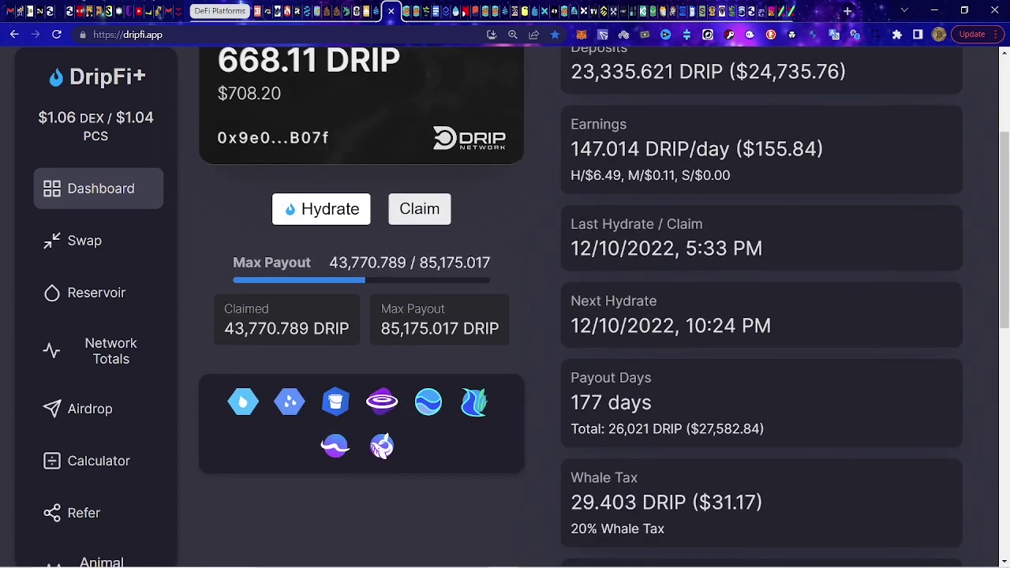
{"action": "scroll", "coordinate": [487, 239], "scroll_direction": "down", "scroll_amount": 2}
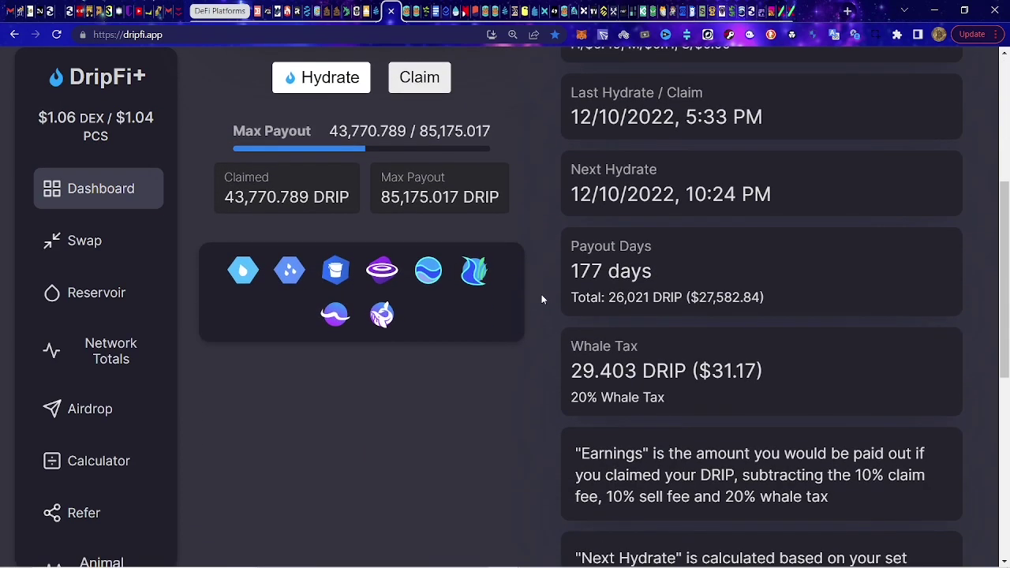
{"action": "scroll", "coordinate": [541, 299], "scroll_direction": "down", "scroll_amount": 1}
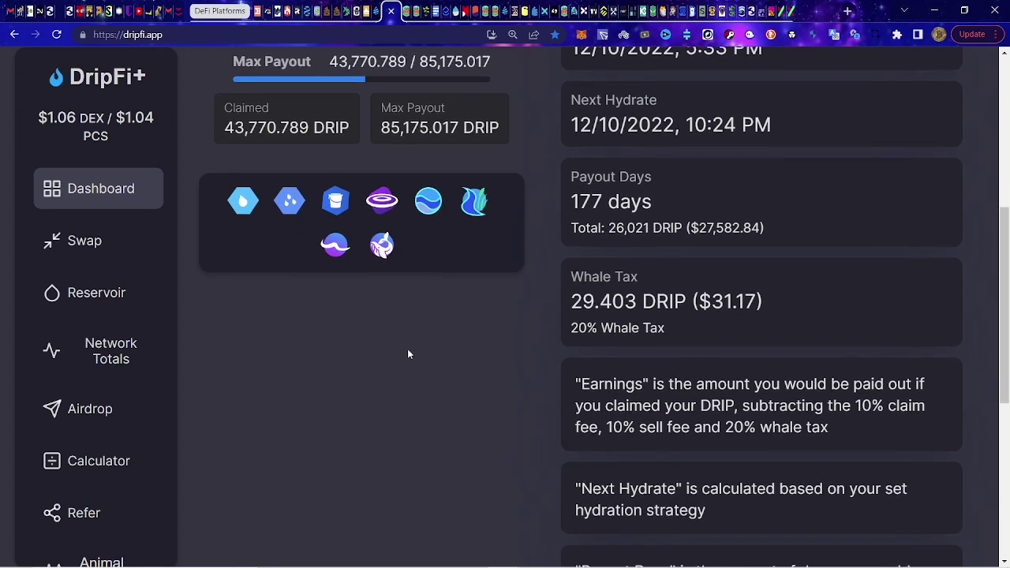
{"action": "scroll", "coordinate": [490, 316], "scroll_direction": "down", "scroll_amount": 1}
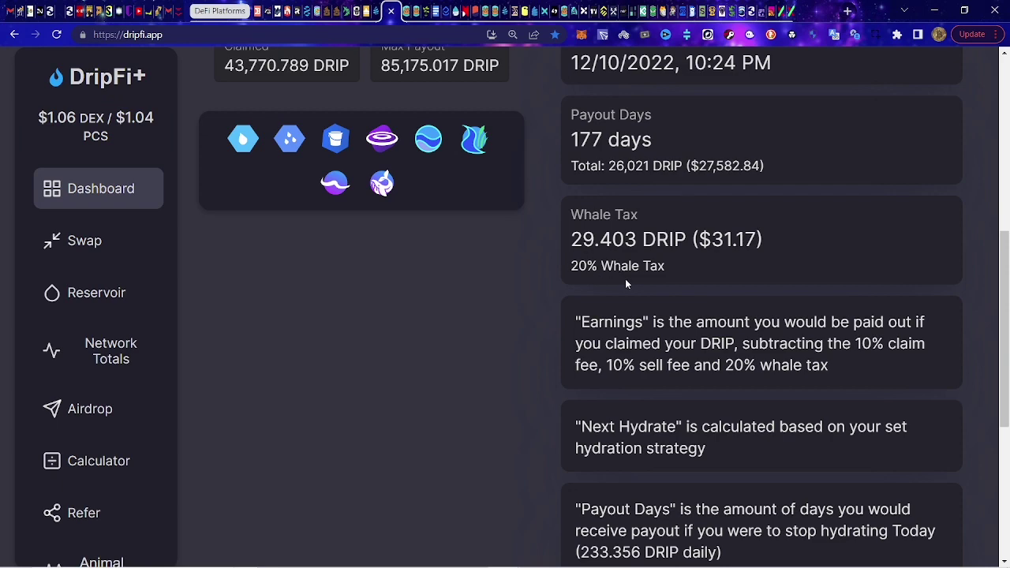
{"action": "scroll", "coordinate": [570, 327], "scroll_direction": "up", "scroll_amount": 2}
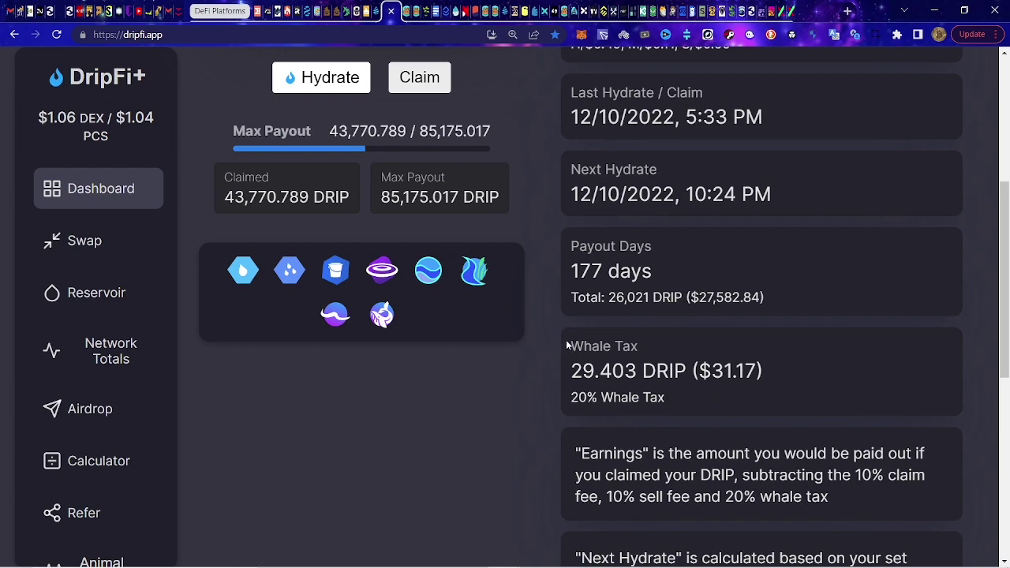
- Examine the DripFi dashboard's available DRIP, deposits, earnings, hydrate times, payout and whale tax stats with their explanatory notes
{"action": "scroll", "coordinate": [565, 332], "scroll_direction": "up", "scroll_amount": 2}
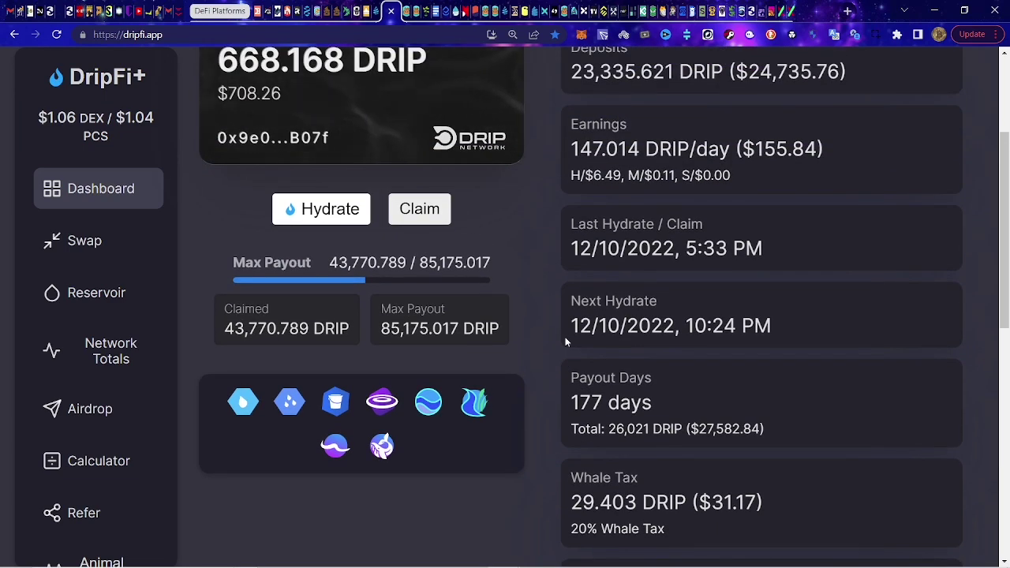
{"action": "scroll", "coordinate": [544, 376], "scroll_direction": "up", "scroll_amount": 2}
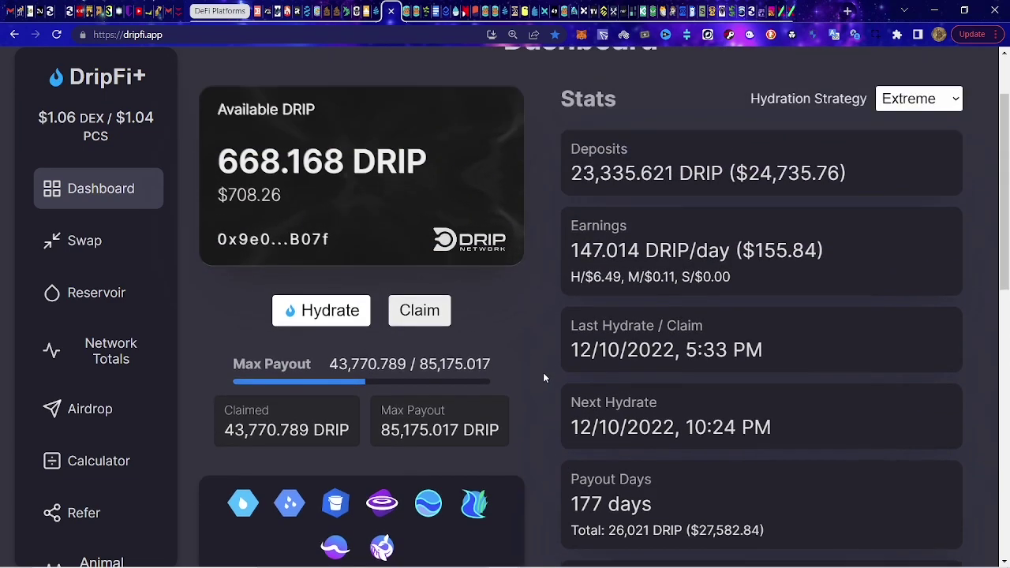
{"action": "scroll", "coordinate": [544, 376], "scroll_direction": "down", "scroll_amount": 4}
{"action": "scroll", "coordinate": [544, 379], "scroll_direction": "down", "scroll_amount": 3}
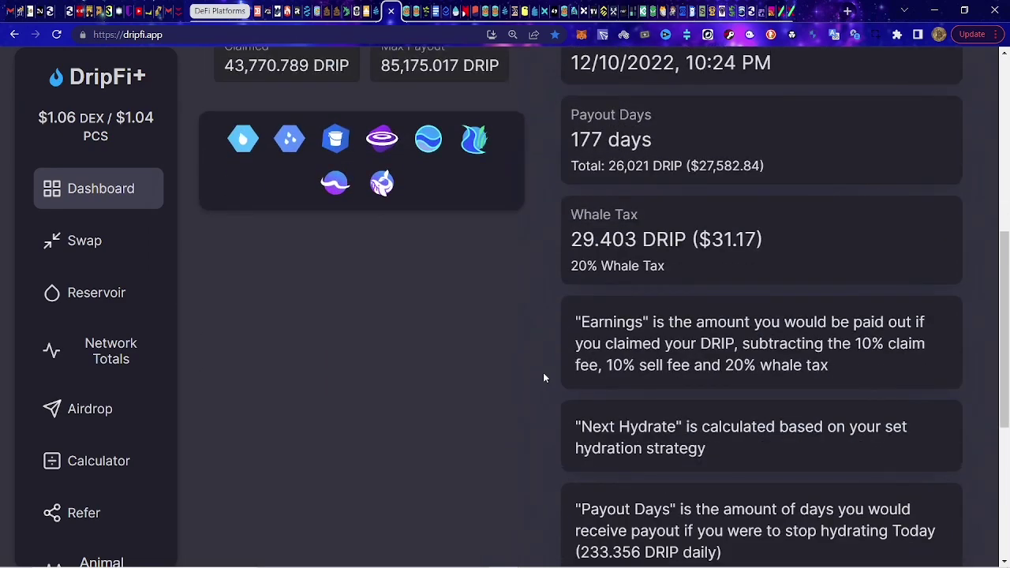
{"action": "scroll", "coordinate": [544, 378], "scroll_direction": "up", "scroll_amount": 2}
{"action": "scroll", "coordinate": [544, 378], "scroll_direction": "up", "scroll_amount": 1}
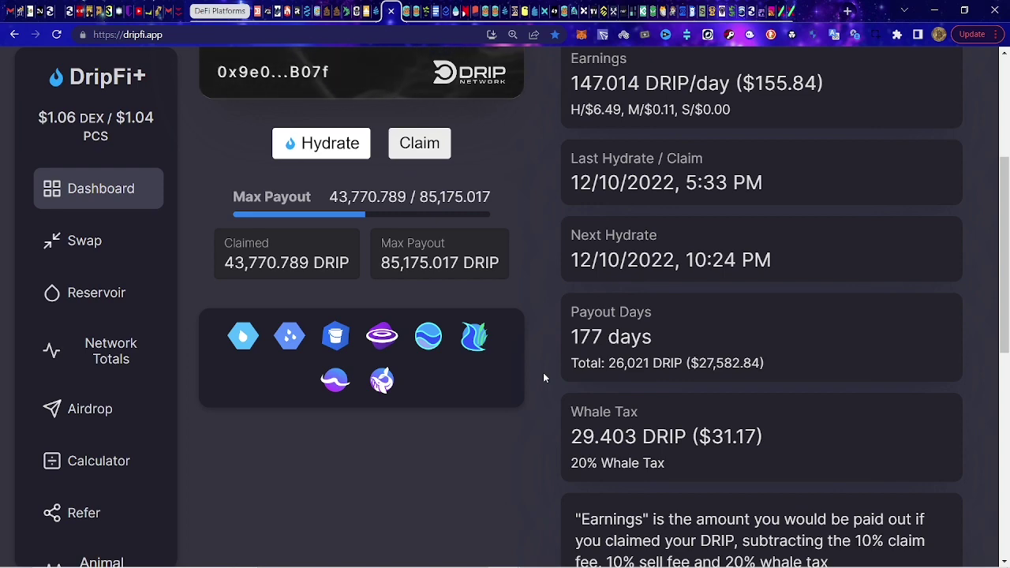
{"action": "scroll", "coordinate": [543, 377], "scroll_direction": "up", "scroll_amount": 1}
{"action": "scroll", "coordinate": [544, 378], "scroll_direction": "up", "scroll_amount": 1}
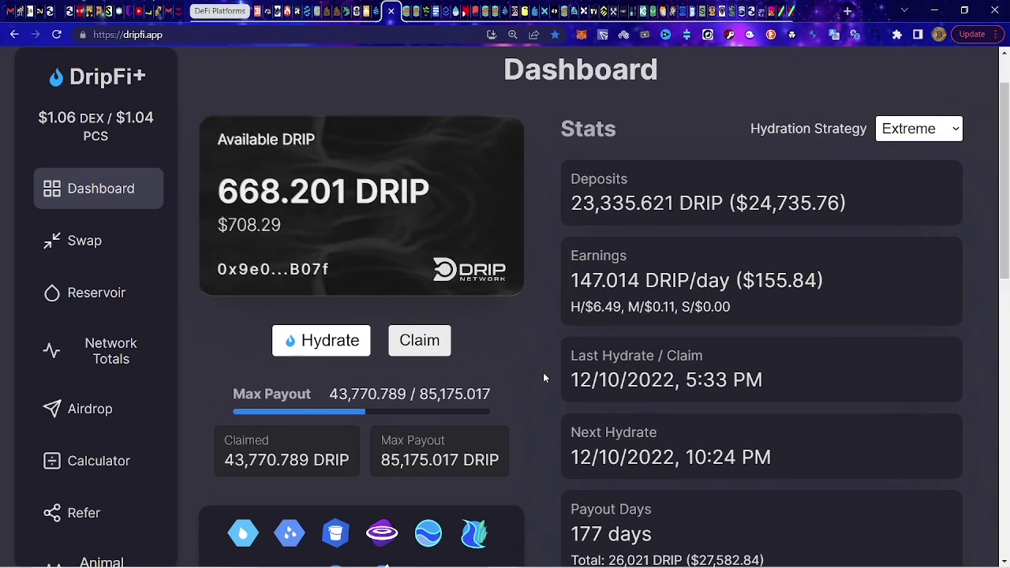
{"action": "scroll", "coordinate": [543, 378], "scroll_direction": "up", "scroll_amount": 1}
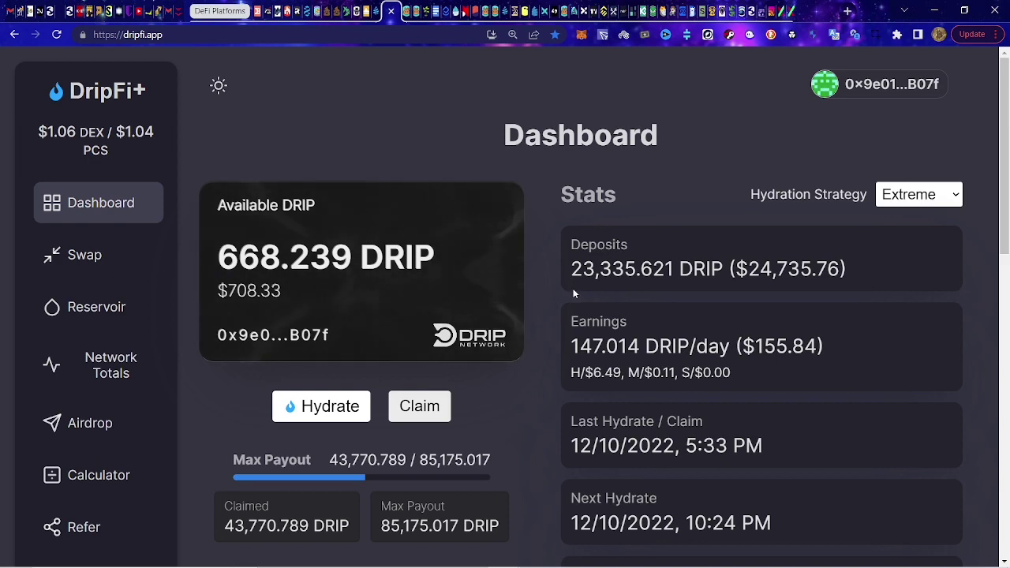
{"action": "scroll", "coordinate": [535, 300], "scroll_direction": "down", "scroll_amount": 3}
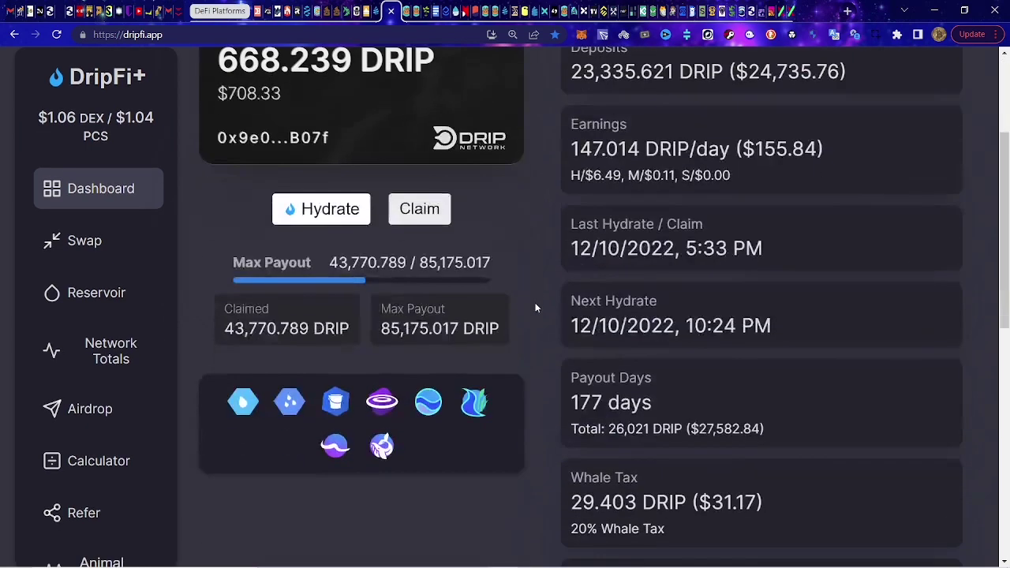
{"action": "scroll", "coordinate": [506, 360], "scroll_direction": "down", "scroll_amount": 1}
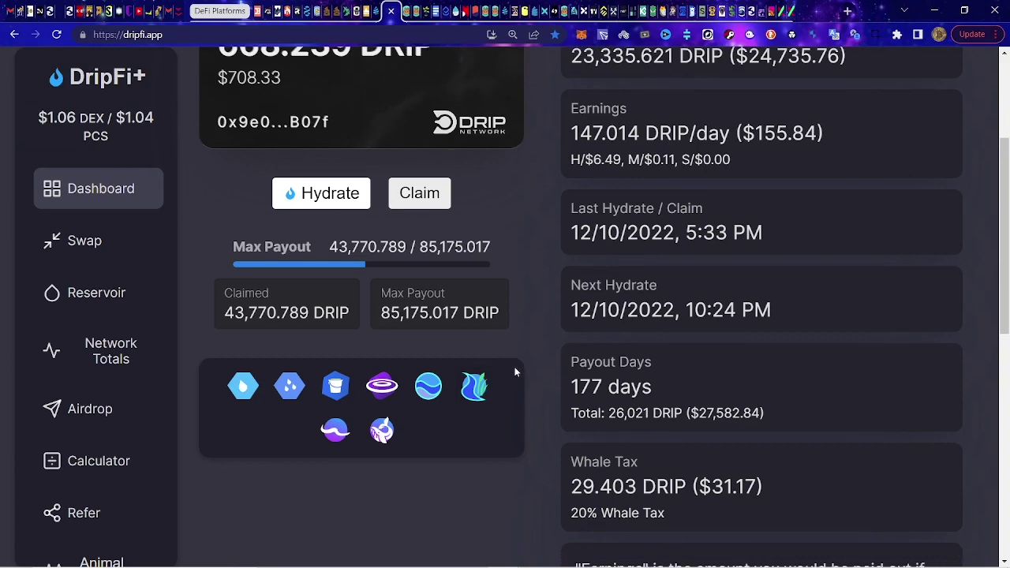
- View the referral stats on DripFi's Refer page and open the Calculator page
{"action": "scroll", "coordinate": [103, 313], "scroll_direction": "down", "scroll_amount": 3}
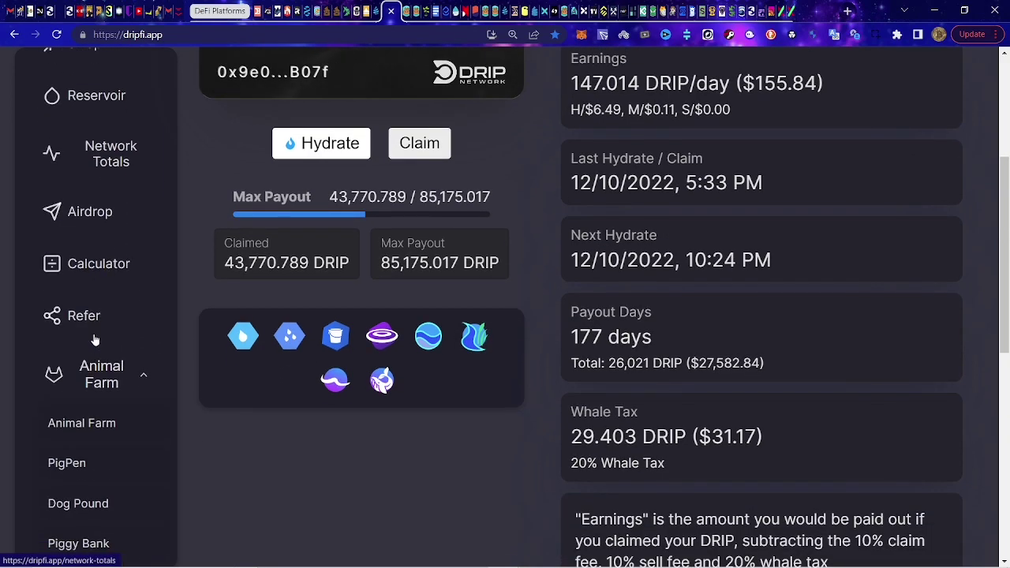
{"action": "left_click", "coordinate": [147, 326]}
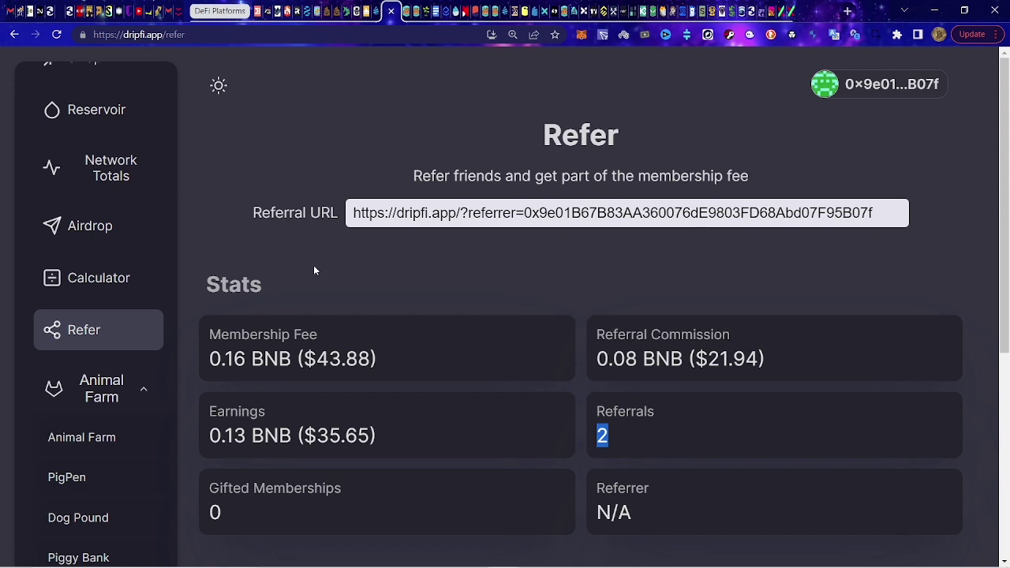
{"action": "left_click", "coordinate": [111, 281]}
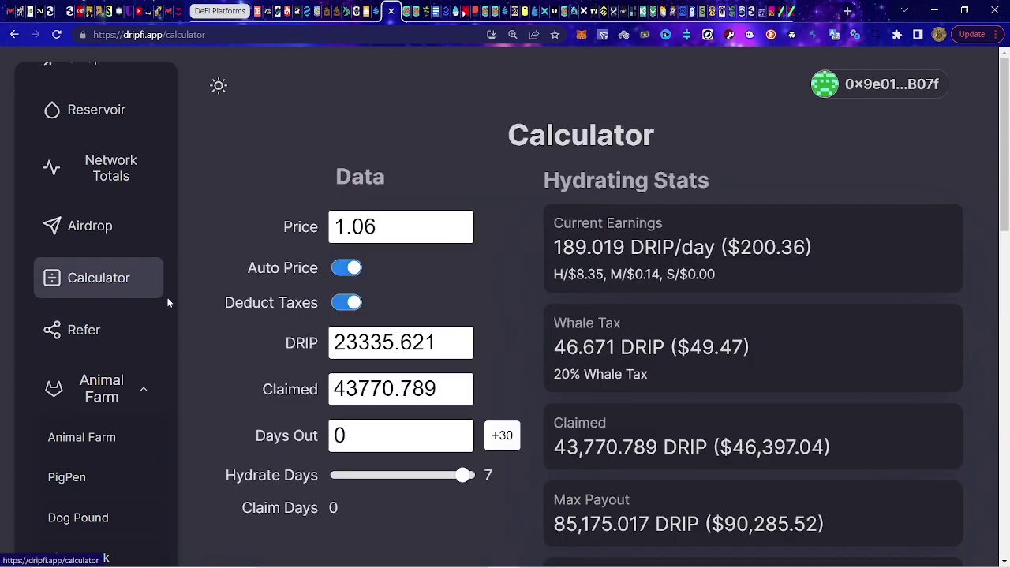
- Return to the DripFi Dashboard and review the payout days and whale tax stats
{"action": "scroll", "coordinate": [167, 314], "scroll_direction": "up", "scroll_amount": 2}
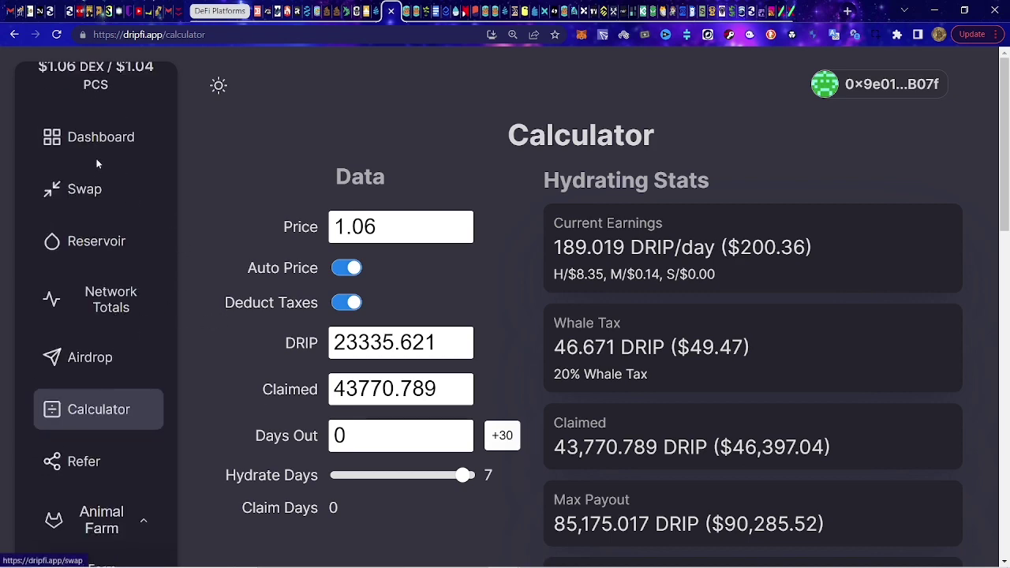
{"action": "left_click", "coordinate": [110, 143]}
{"action": "scroll", "coordinate": [623, 261], "scroll_direction": "down", "scroll_amount": 3}
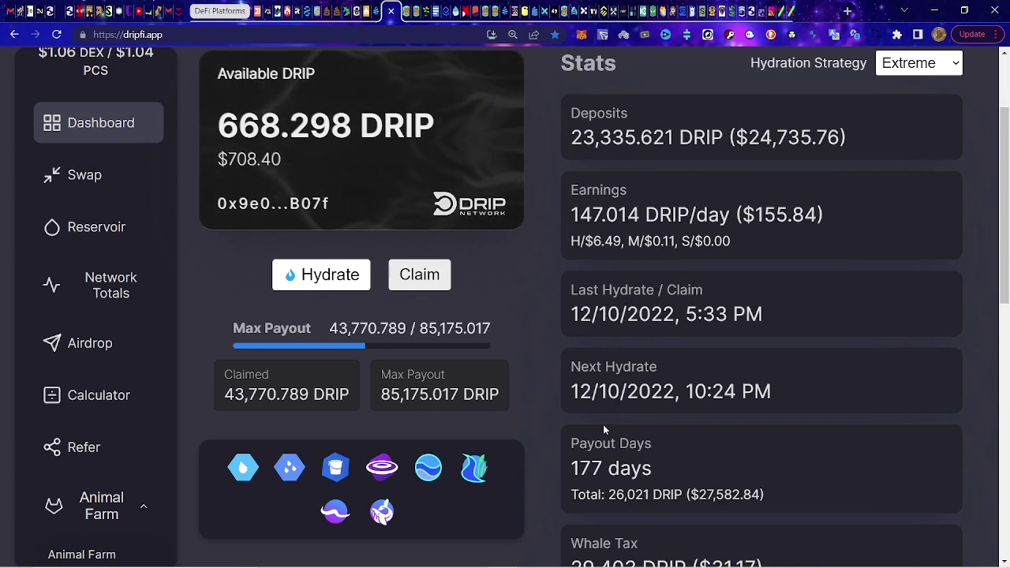
{"action": "scroll", "coordinate": [605, 424], "scroll_direction": "down", "scroll_amount": 3}
- Open DripFi's Animal Farm page and review the staked PIGS Farms, DOGS Farms and Pools with their harvestable rewards
{"action": "scroll", "coordinate": [516, 408], "scroll_direction": "down", "scroll_amount": 4}
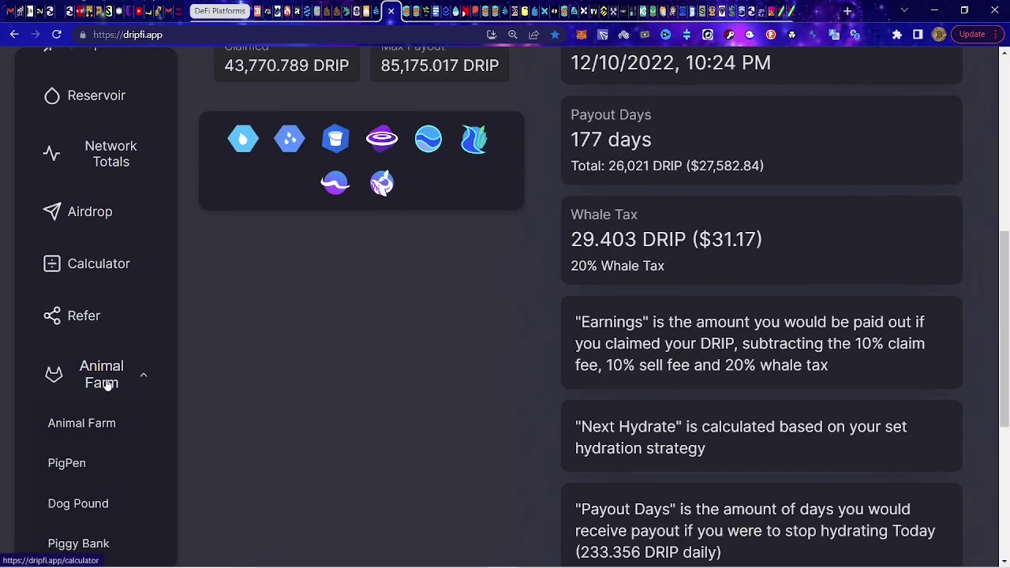
{"action": "left_click", "coordinate": [107, 426]}
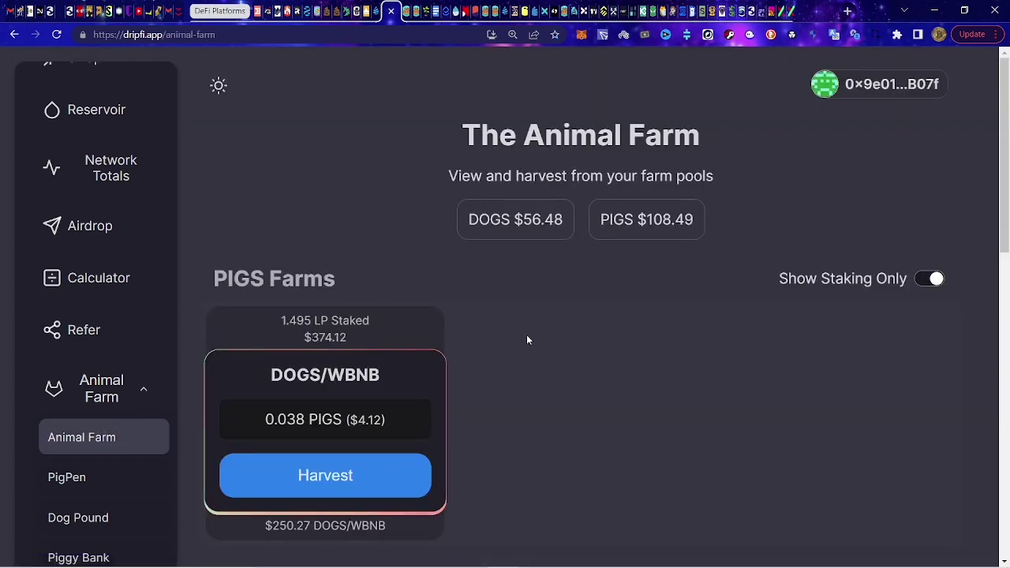
{"action": "scroll", "coordinate": [527, 337], "scroll_direction": "down", "scroll_amount": 4}
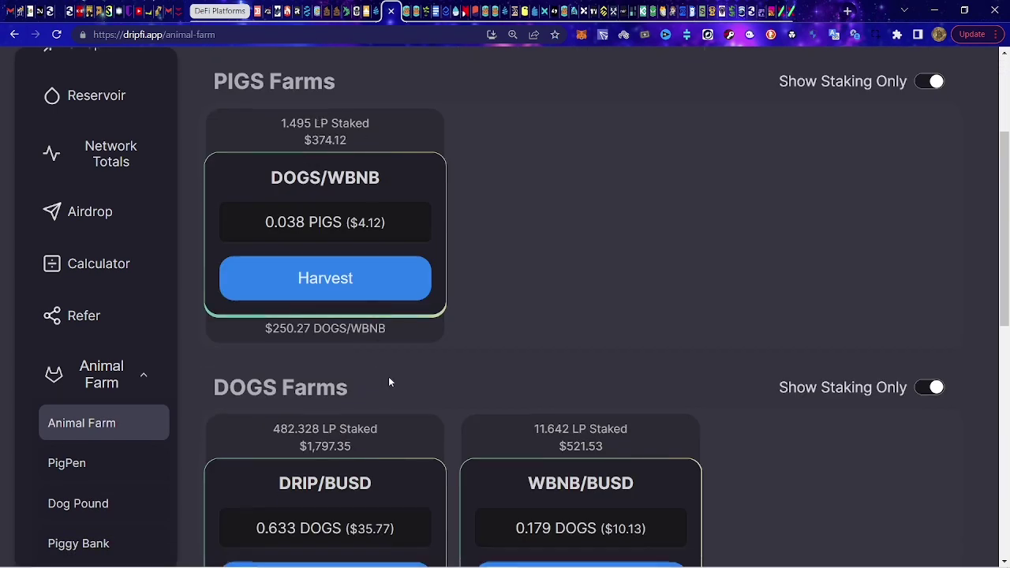
{"action": "scroll", "coordinate": [389, 382], "scroll_direction": "down", "scroll_amount": 1}
{"action": "scroll", "coordinate": [444, 387], "scroll_direction": "down", "scroll_amount": 2}
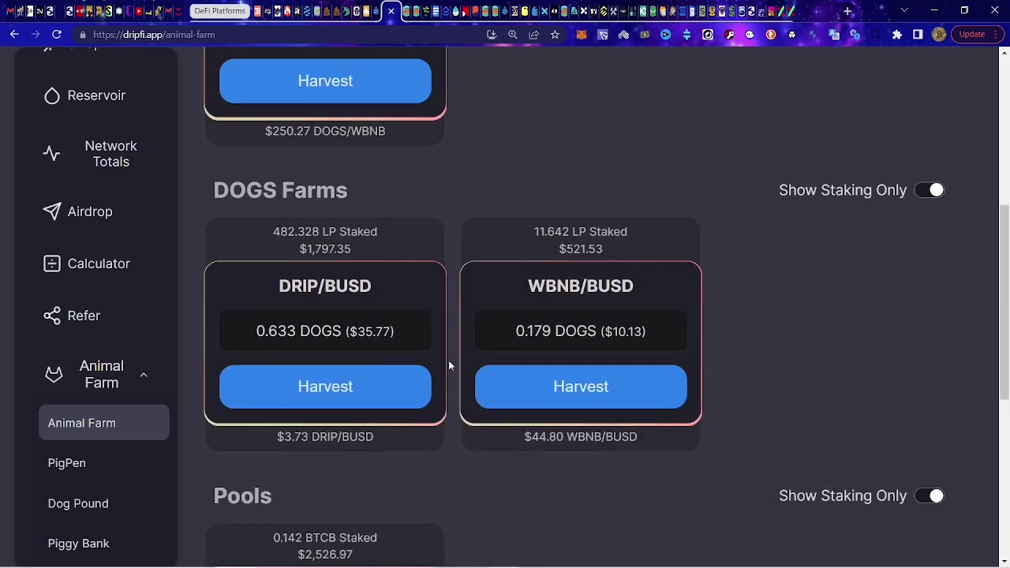
{"action": "scroll", "coordinate": [439, 474], "scroll_direction": "down", "scroll_amount": 2}
{"action": "scroll", "coordinate": [466, 462], "scroll_direction": "down", "scroll_amount": 2}
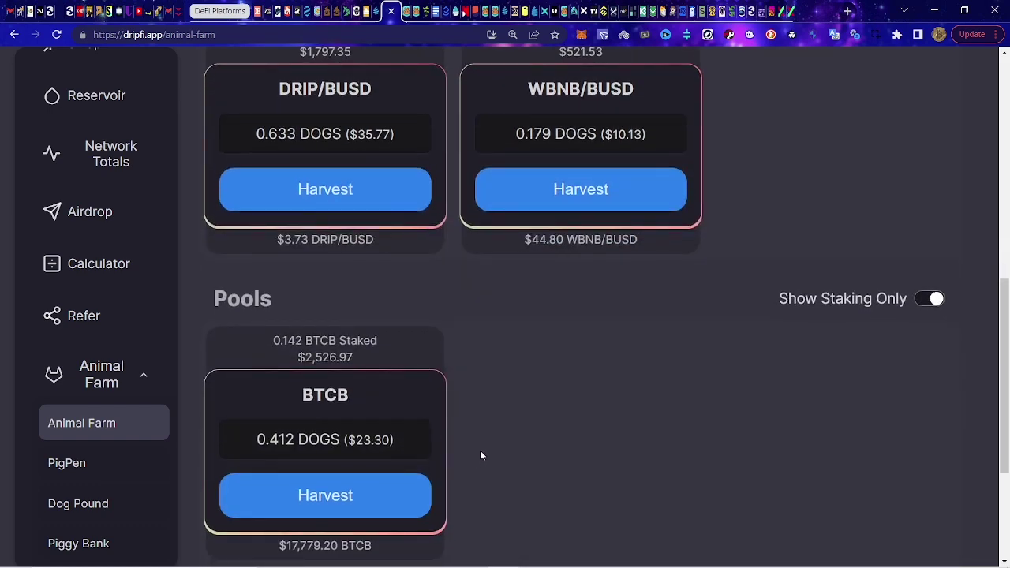
{"action": "scroll", "coordinate": [481, 463], "scroll_direction": "up", "scroll_amount": 2}
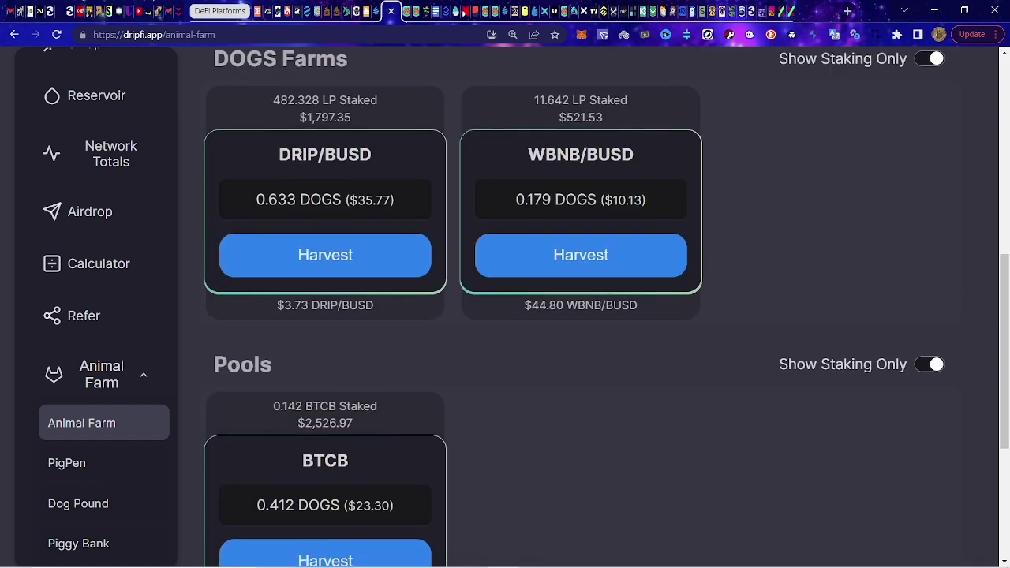
{"action": "scroll", "coordinate": [371, 355], "scroll_direction": "up", "scroll_amount": 2}
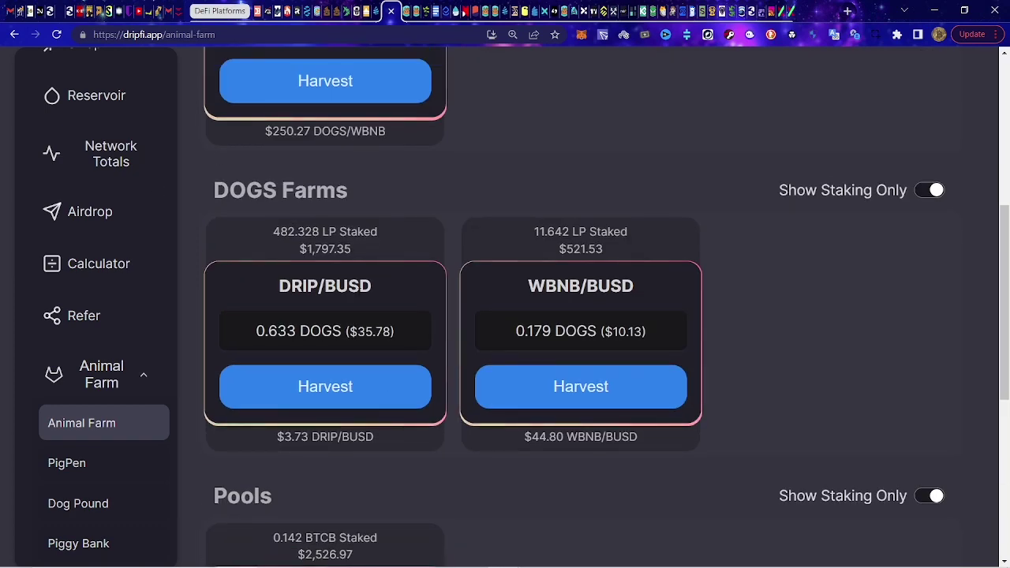
{"action": "scroll", "coordinate": [462, 274], "scroll_direction": "up", "scroll_amount": 1}
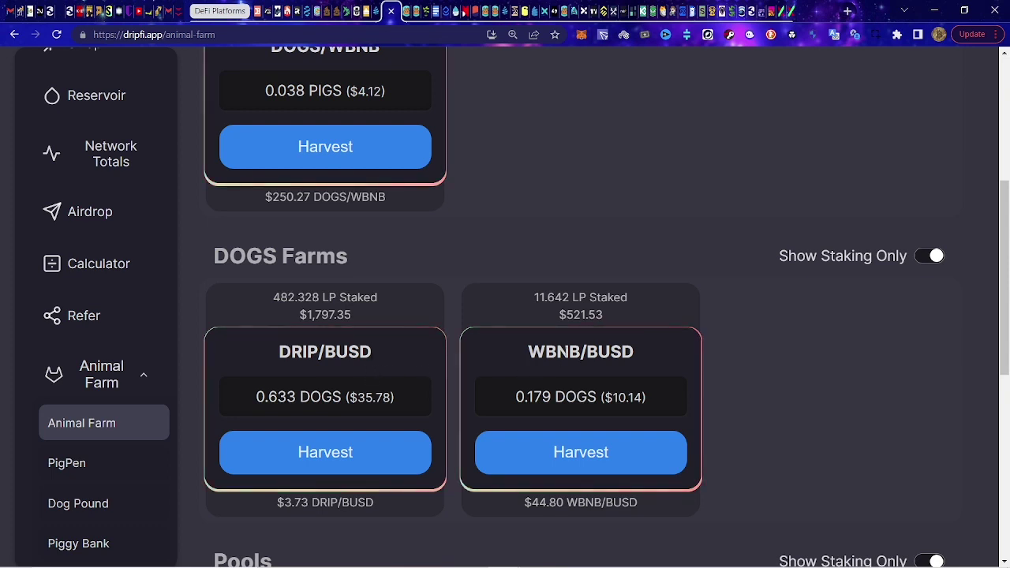
{"action": "scroll", "coordinate": [469, 376], "scroll_direction": "up", "scroll_amount": 3}
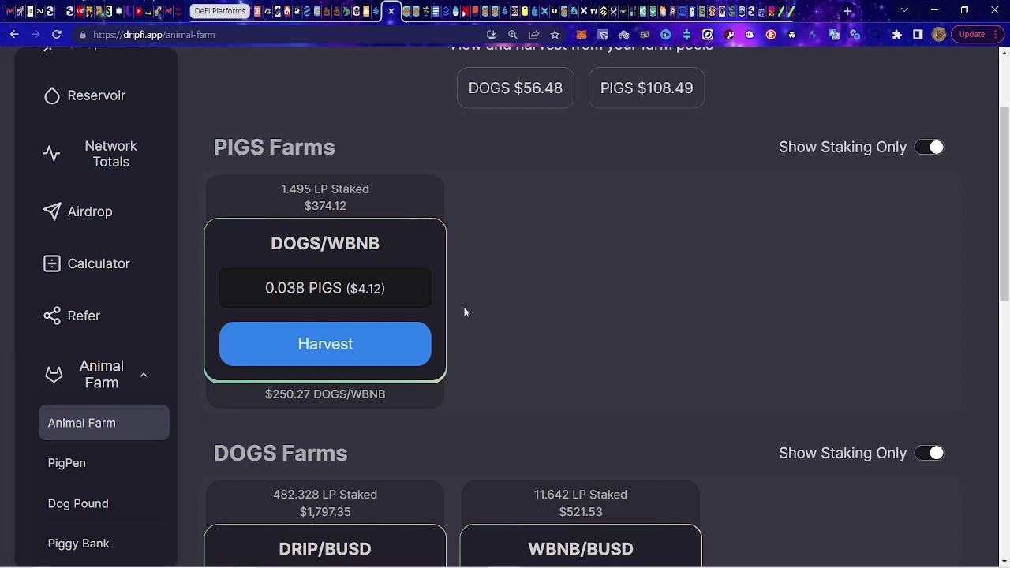
{"action": "scroll", "coordinate": [458, 304], "scroll_direction": "up", "scroll_amount": 2}
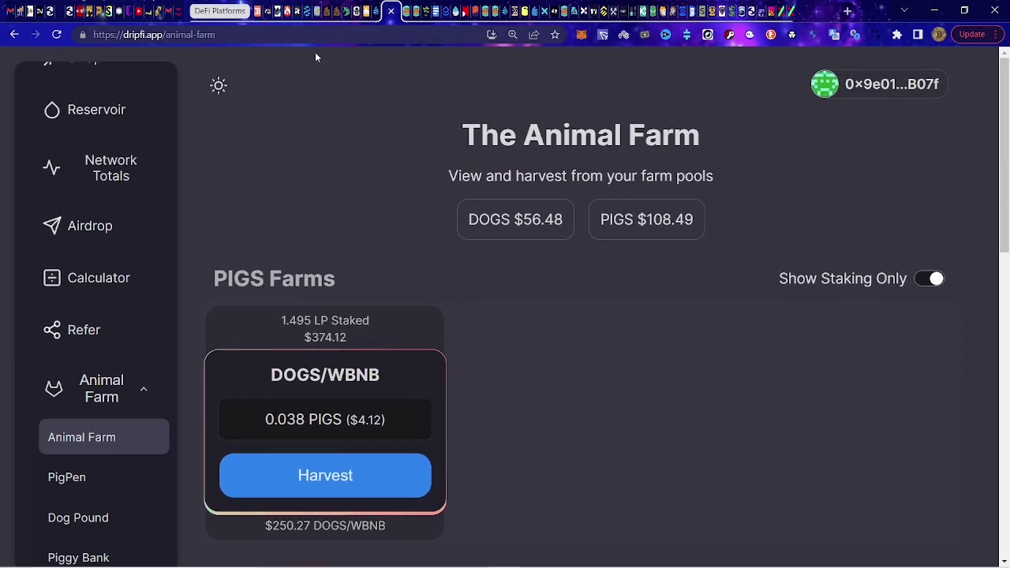
- Switch to the Animal Farm site and look over its PigPen, Piggy Bank and Dog Pound pages and the Liquidity and Swap options
{"action": "left_click", "coordinate": [357, 13]}
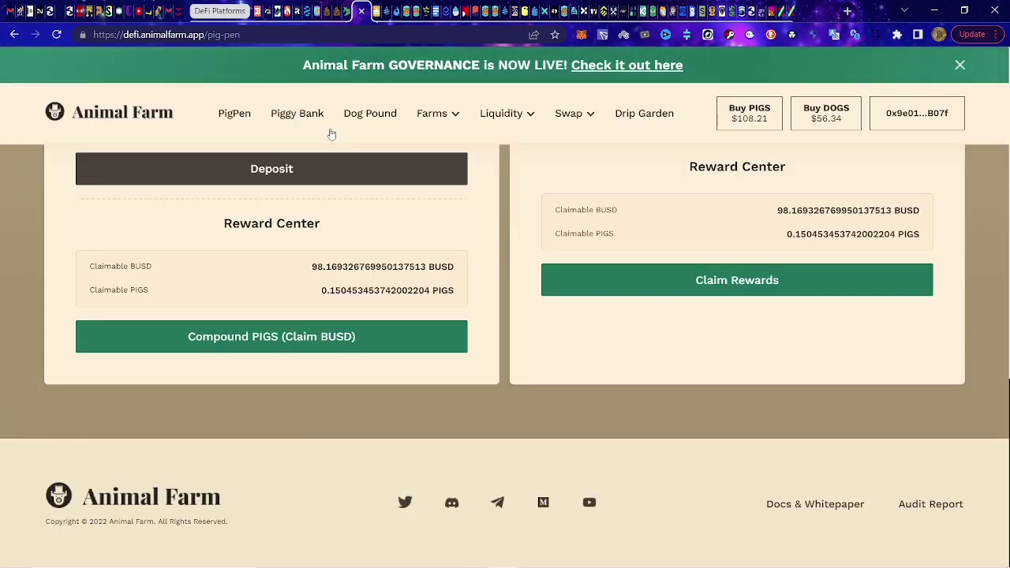
{"action": "scroll", "coordinate": [300, 132], "scroll_direction": "up", "scroll_amount": 8}
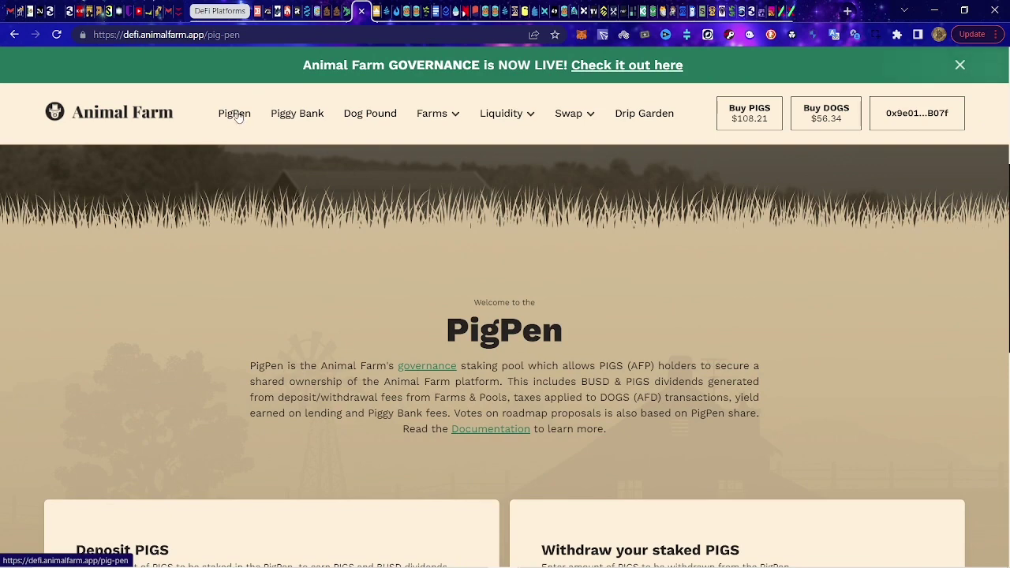
{"action": "left_click", "coordinate": [309, 114]}
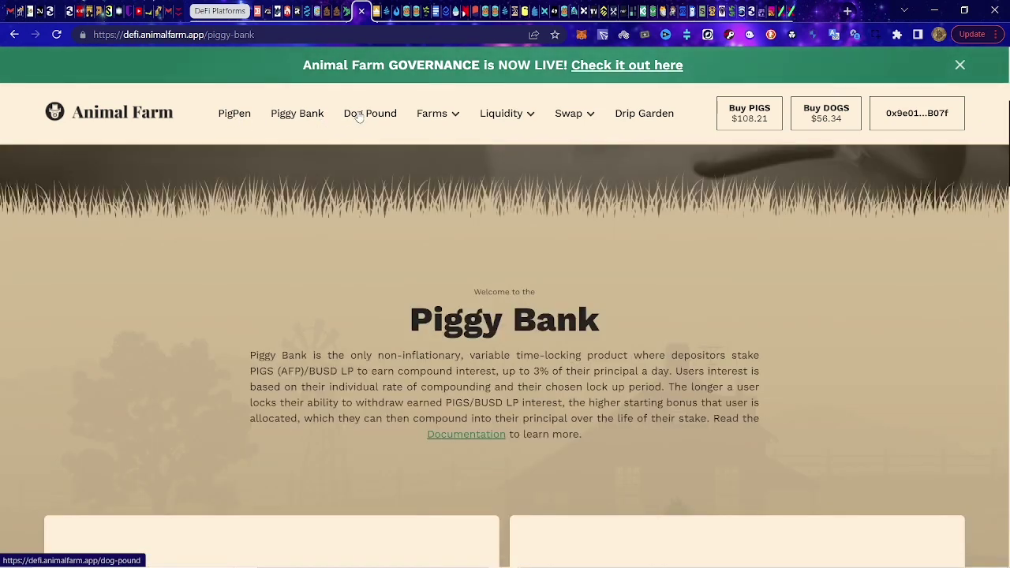
{"action": "left_click", "coordinate": [362, 117]}
{"action": "mouse_move", "coordinate": [521, 118]}
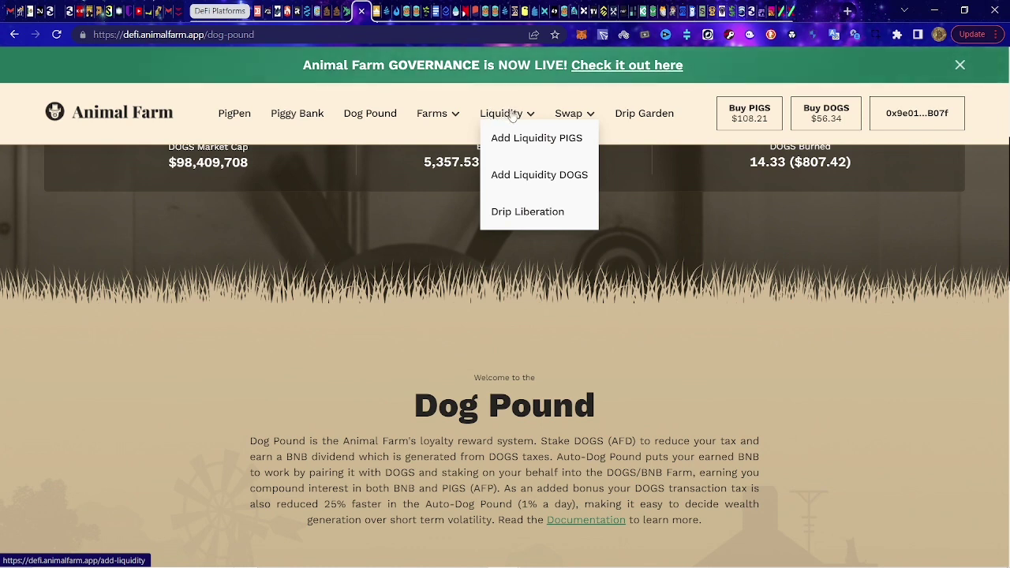
{"action": "mouse_move", "coordinate": [579, 127]}
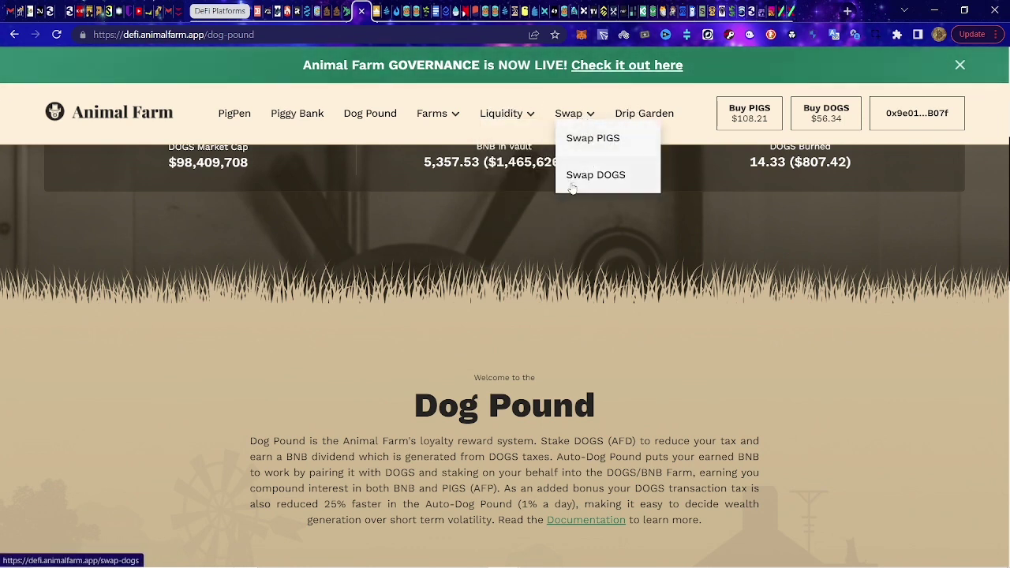
{"action": "scroll", "coordinate": [587, 141], "scroll_direction": "down", "scroll_amount": 1}
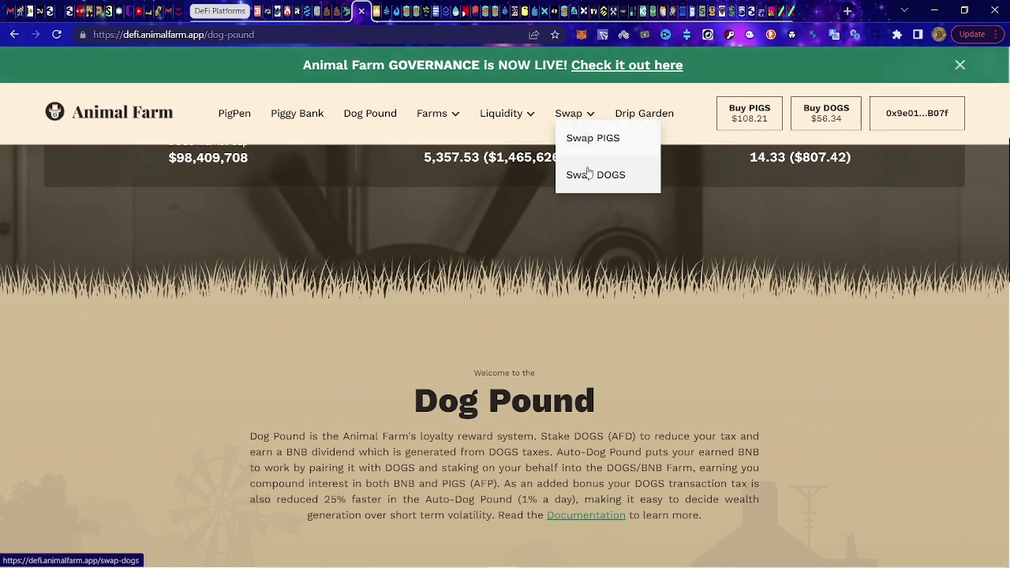
- Open the Drip Garden page and review the fertilizer bonus and the My Garden plant and seed figures
{"action": "left_click", "coordinate": [654, 113]}
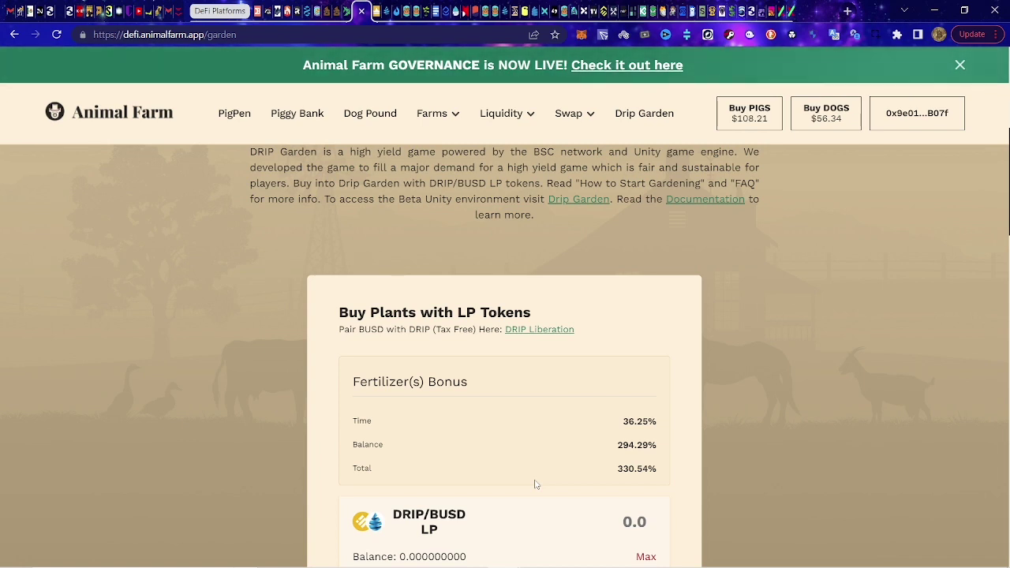
{"action": "scroll", "coordinate": [658, 475], "scroll_direction": "down", "scroll_amount": 1}
{"action": "scroll", "coordinate": [659, 475], "scroll_direction": "down", "scroll_amount": 1}
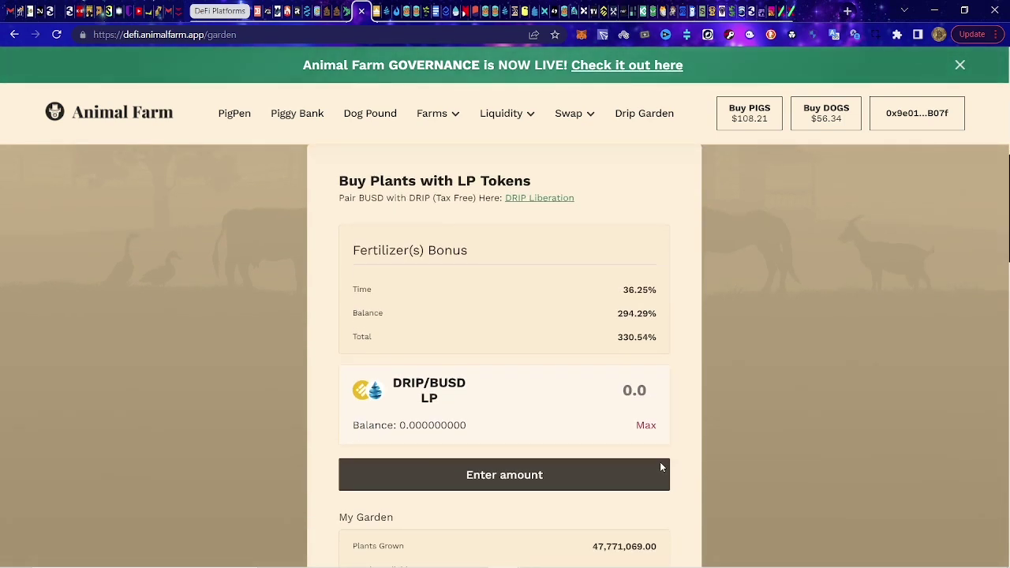
{"action": "scroll", "coordinate": [752, 441], "scroll_direction": "down", "scroll_amount": 3}
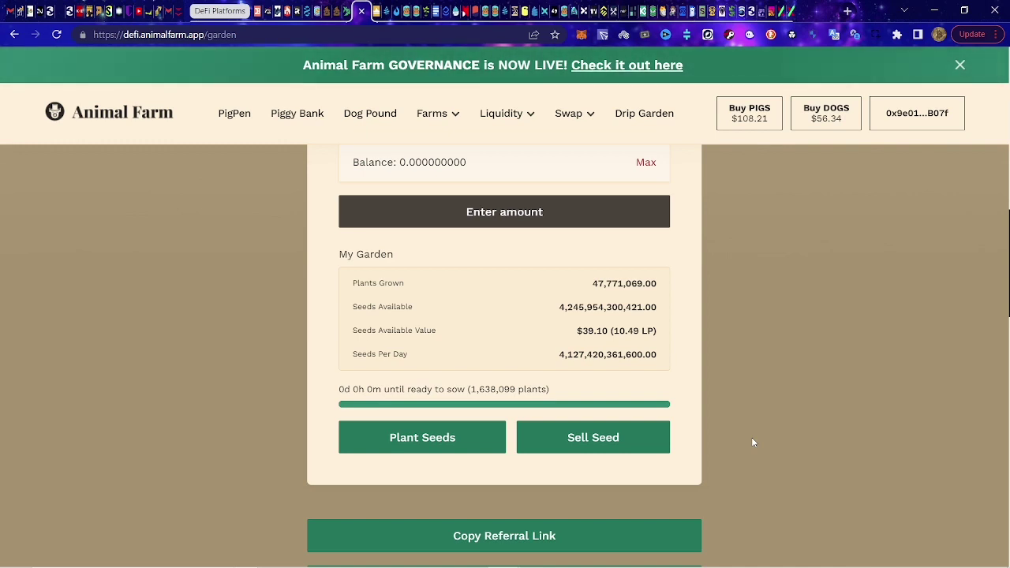
{"action": "scroll", "coordinate": [753, 442], "scroll_direction": "up", "scroll_amount": 2}
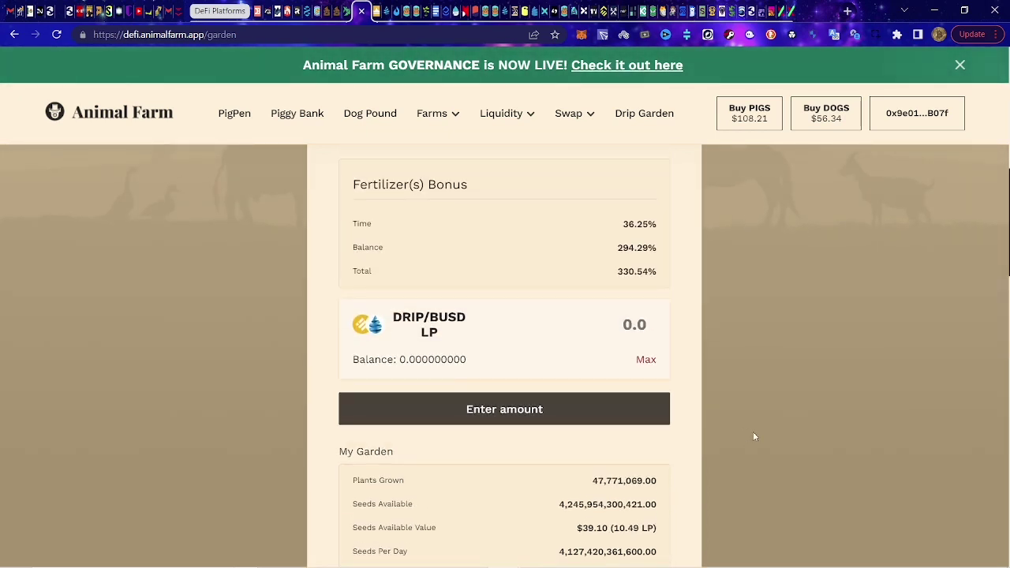
{"action": "scroll", "coordinate": [714, 322], "scroll_direction": "up", "scroll_amount": 2}
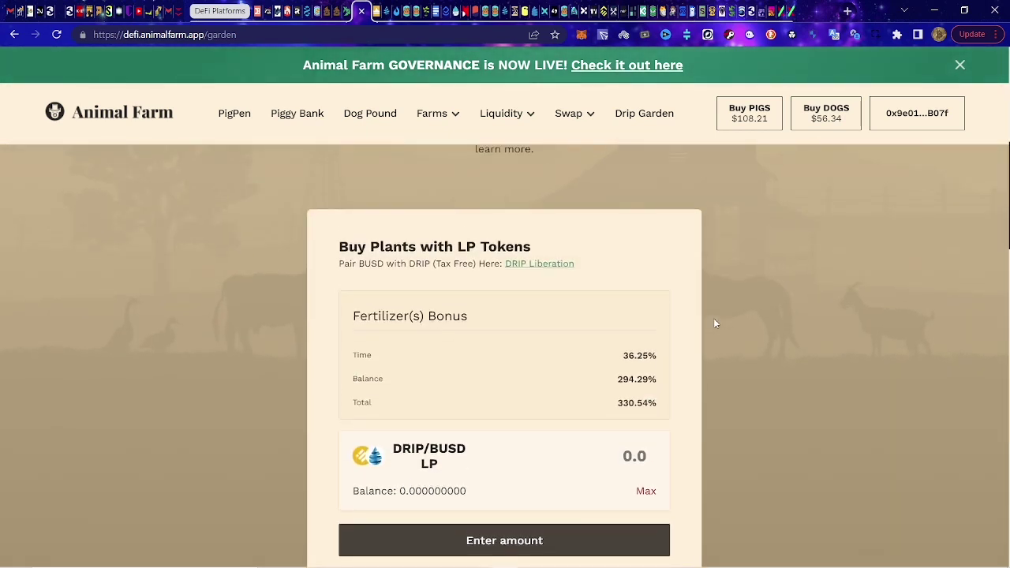
{"action": "scroll", "coordinate": [715, 323], "scroll_direction": "up", "scroll_amount": 2}
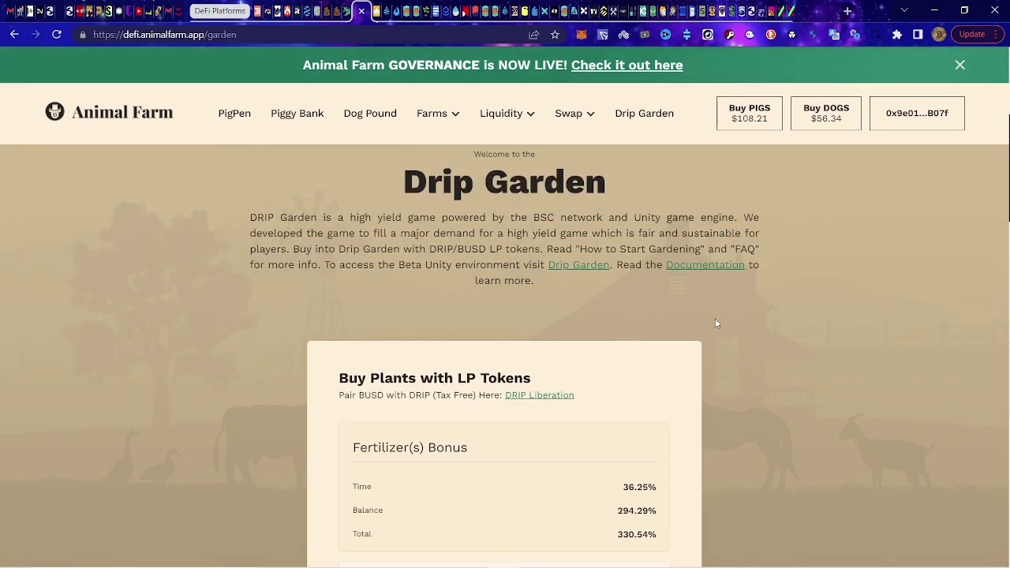
- Look over the Drip Garden page again, from the fertilizer bonus to the My Garden seed figures and the Plant Seeds and Sell Seed options
{"action": "scroll", "coordinate": [717, 324], "scroll_direction": "up", "scroll_amount": 2}
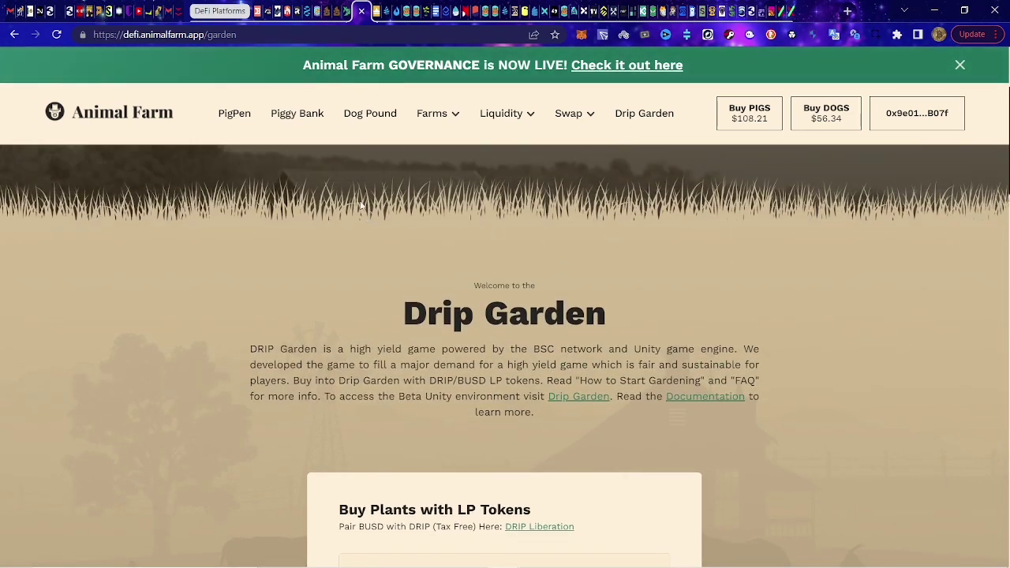
{"action": "scroll", "coordinate": [489, 419], "scroll_direction": "down", "scroll_amount": 3}
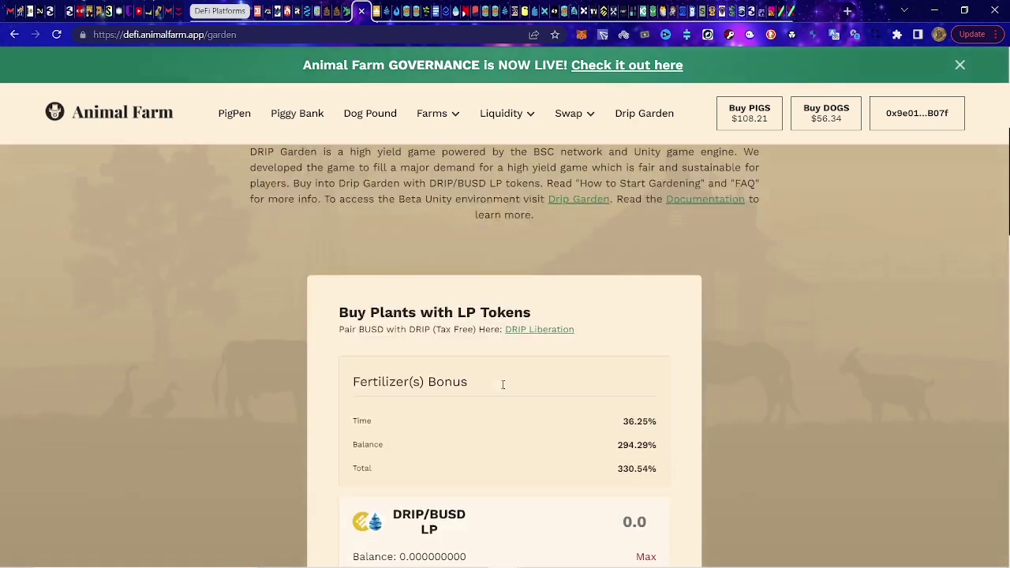
{"action": "scroll", "coordinate": [355, 395], "scroll_direction": "down", "scroll_amount": 3}
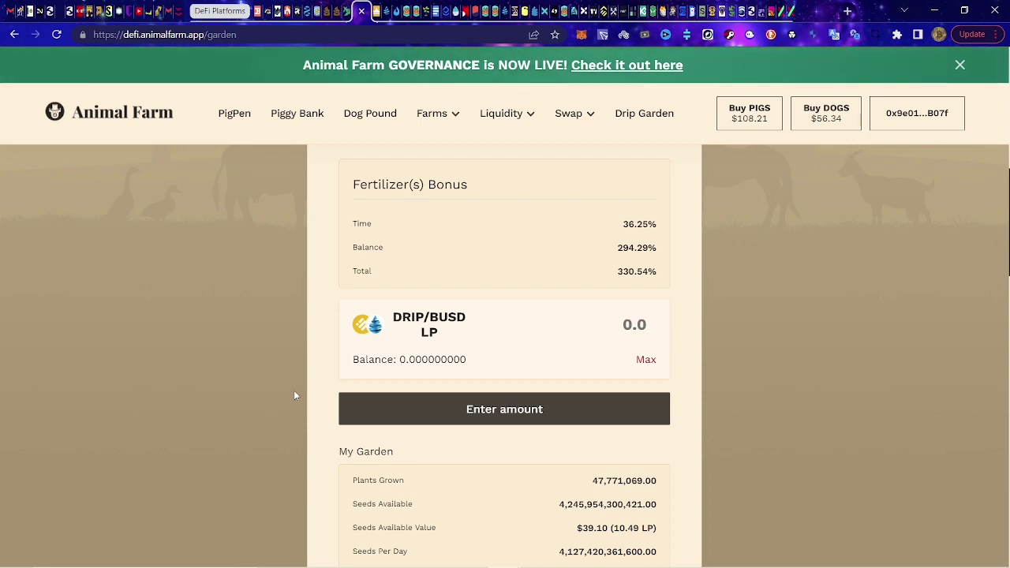
{"action": "scroll", "coordinate": [294, 391], "scroll_direction": "down", "scroll_amount": 1}
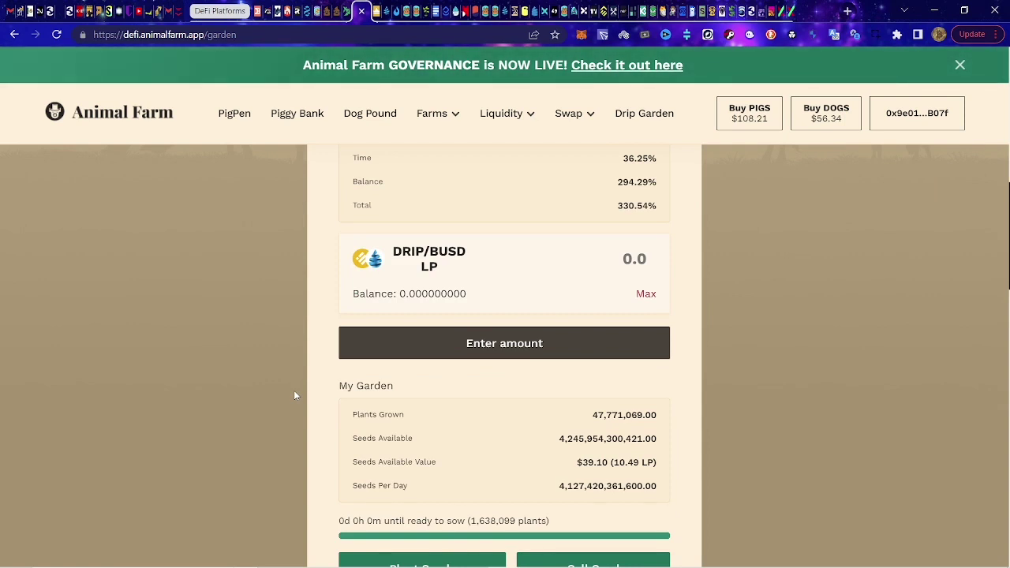
{"action": "scroll", "coordinate": [298, 399], "scroll_direction": "down", "scroll_amount": 2}
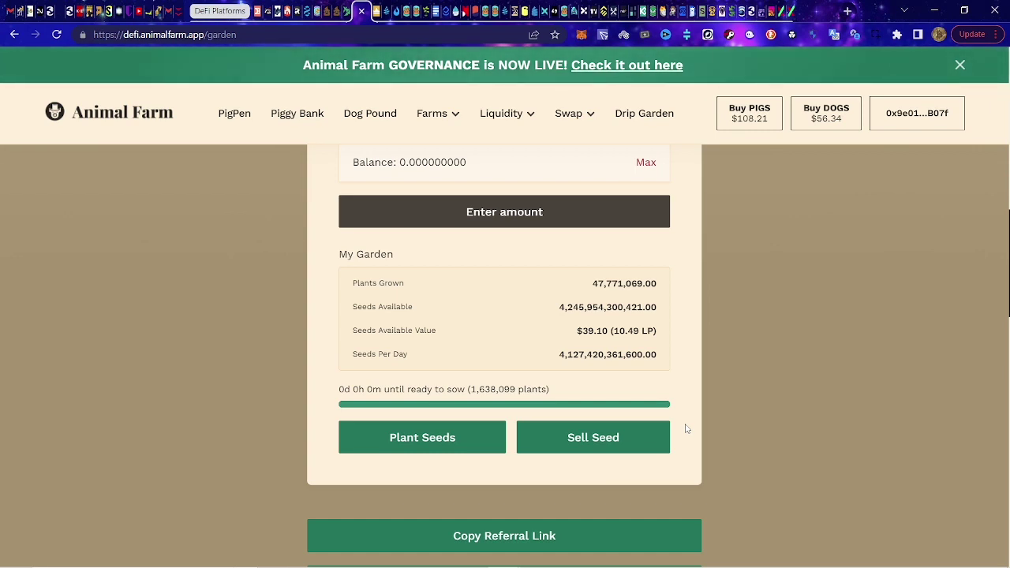
{"action": "scroll", "coordinate": [687, 429], "scroll_direction": "up", "scroll_amount": 1}
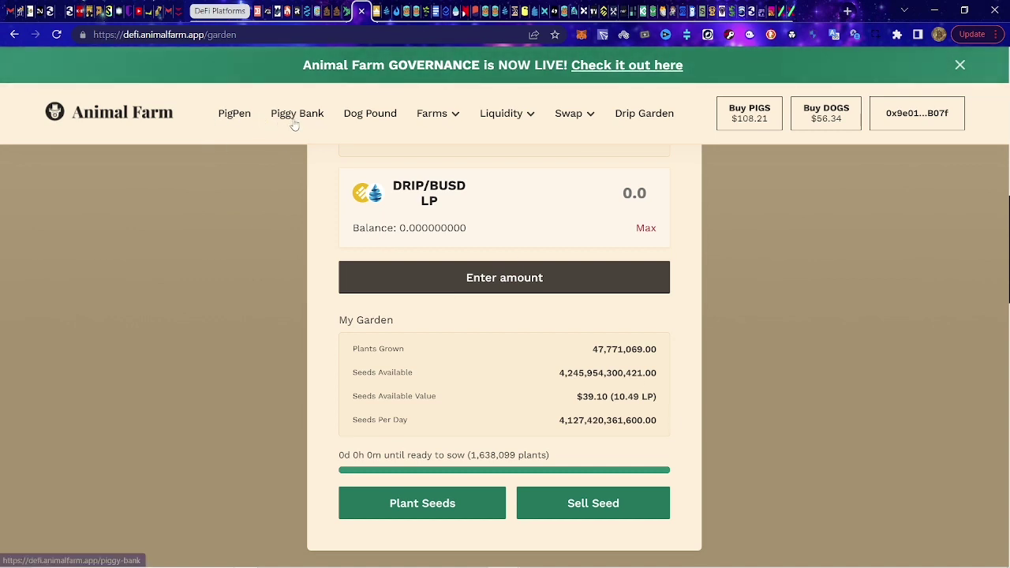
- Open the PigPen page and review the staked PIGS balance, withdrawal limit and PIGS available to withdraw
{"action": "left_click", "coordinate": [231, 118]}
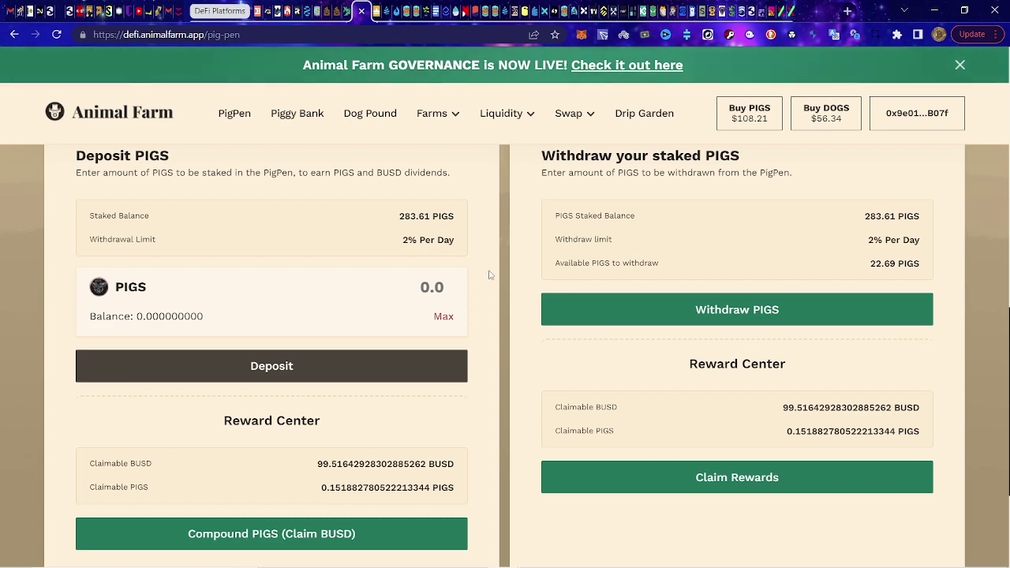
{"action": "scroll", "coordinate": [500, 299], "scroll_direction": "down", "scroll_amount": 2}
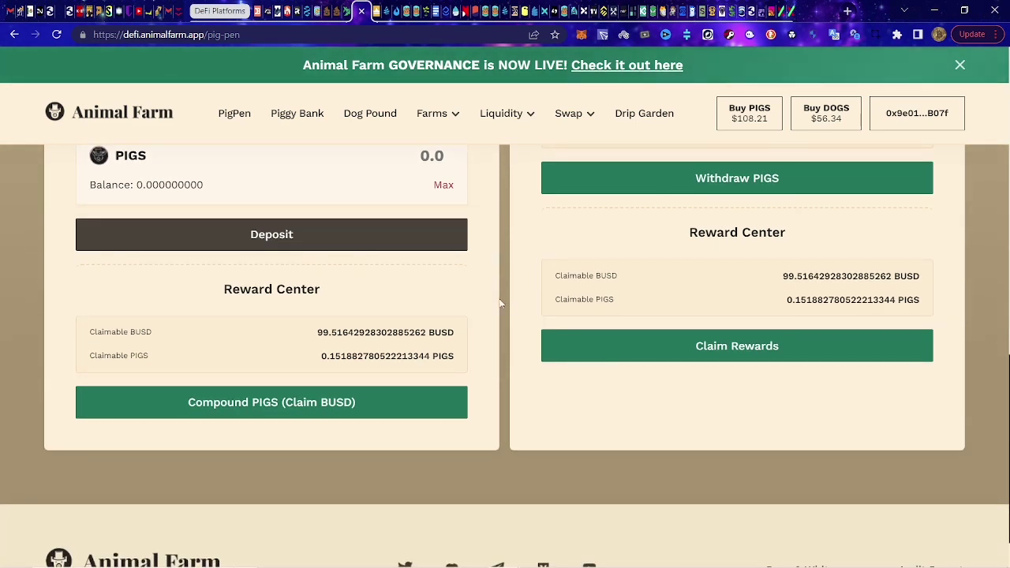
{"action": "scroll", "coordinate": [482, 315], "scroll_direction": "up", "scroll_amount": 3}
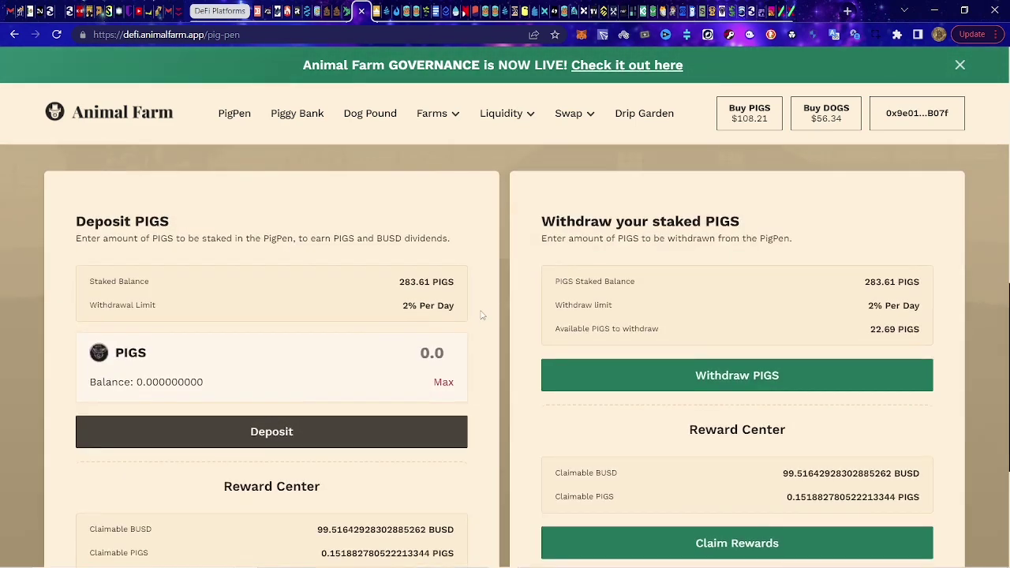
{"action": "scroll", "coordinate": [482, 315], "scroll_direction": "up", "scroll_amount": 2}
{"action": "scroll", "coordinate": [650, 345], "scroll_direction": "down", "scroll_amount": 3}
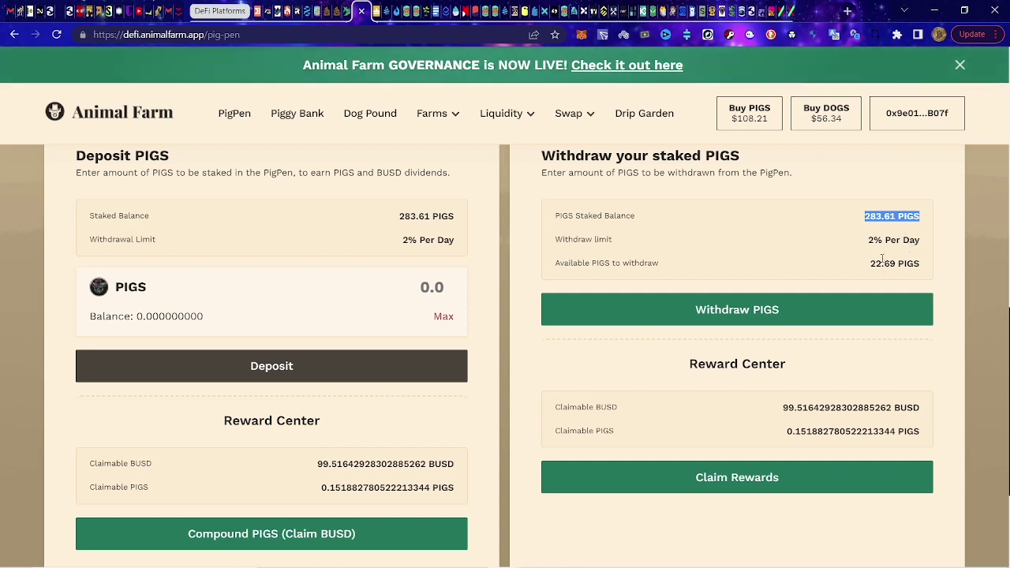
{"action": "left_click_drag", "start_coordinate": [869, 264], "coordinate": [914, 267]}
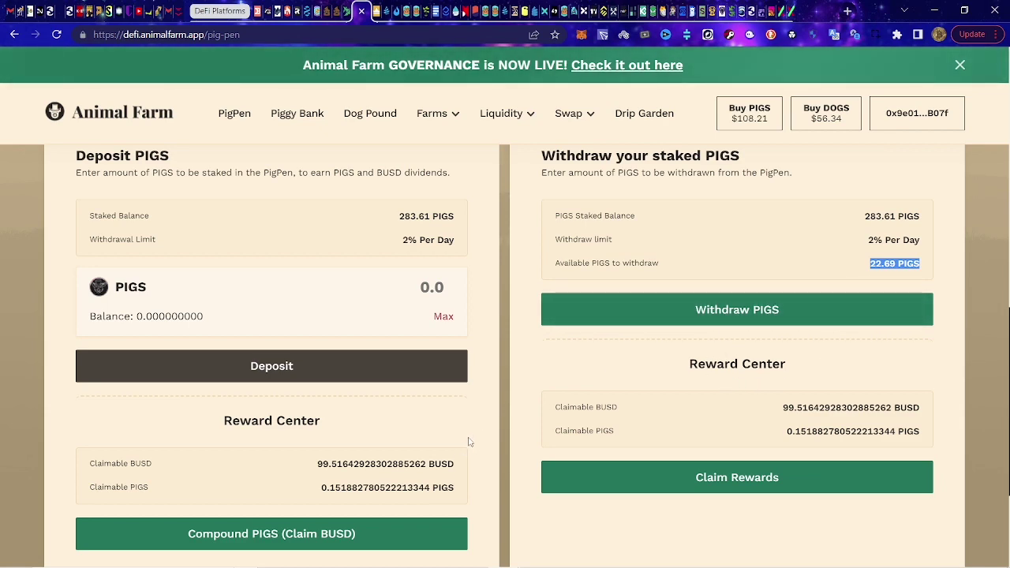
- Examine the PigPen's locked value and rewards vault stats, and highlight the claimable PIGS and BUSD in the Reward Center
{"action": "scroll", "coordinate": [464, 442], "scroll_direction": "up", "scroll_amount": 10}
{"action": "scroll", "coordinate": [465, 431], "scroll_direction": "down", "scroll_amount": 1}
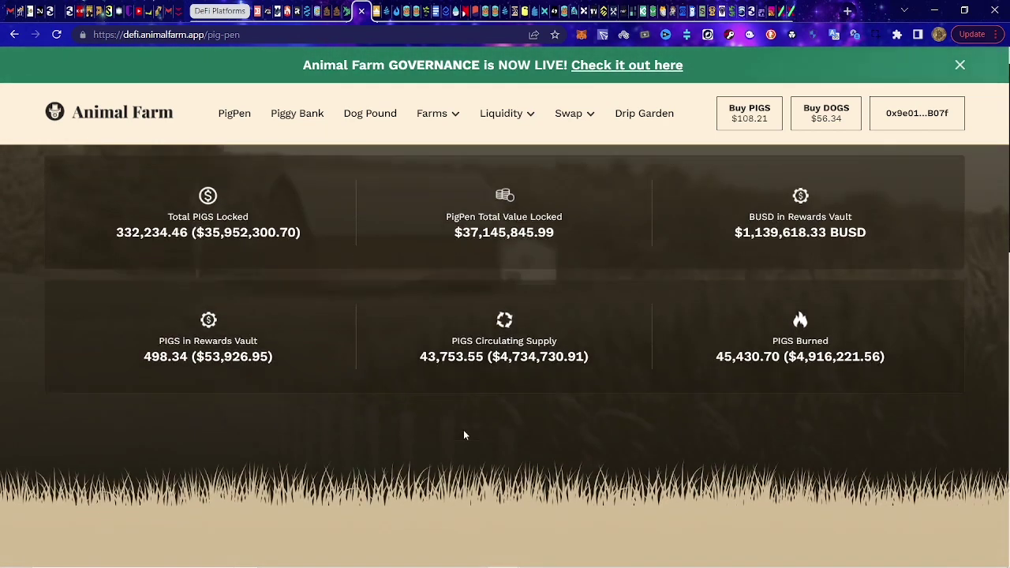
{"action": "scroll", "coordinate": [464, 432], "scroll_direction": "down", "scroll_amount": 15}
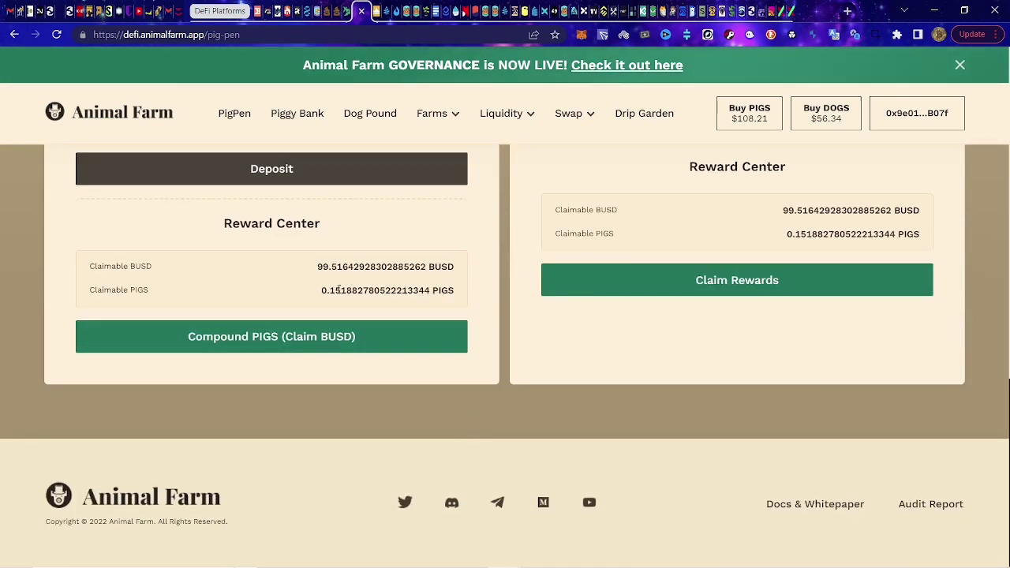
{"action": "triple_click", "coordinate": [387, 291]}
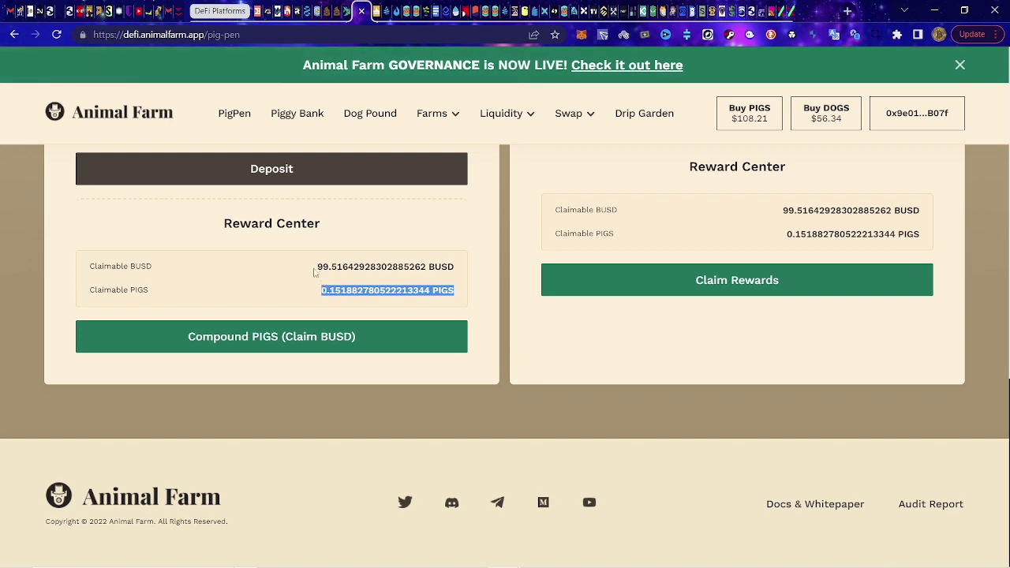
{"action": "scroll", "coordinate": [488, 297], "scroll_direction": "up", "scroll_amount": 2}
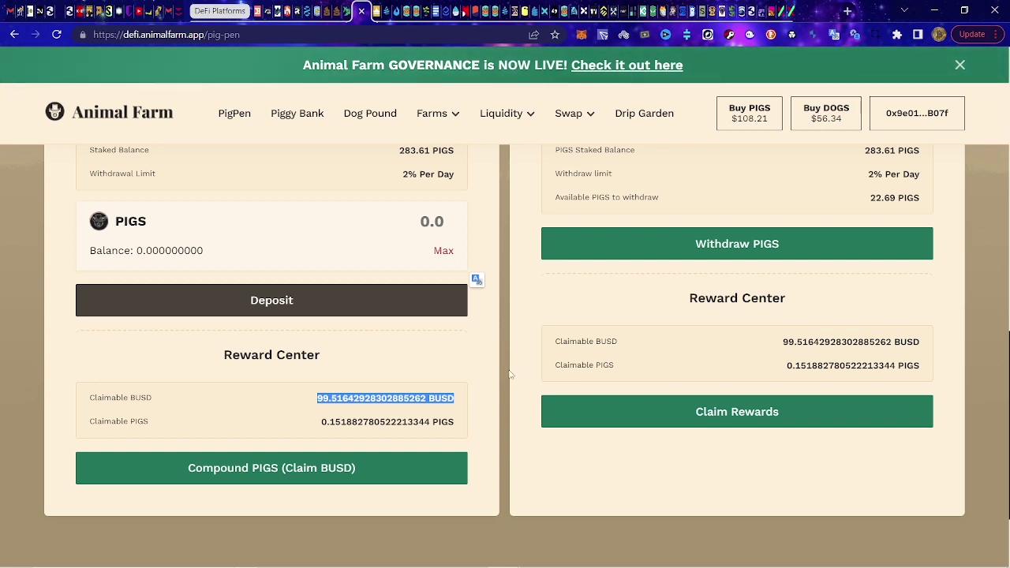
{"action": "scroll", "coordinate": [517, 383], "scroll_direction": "up", "scroll_amount": 5}
{"action": "scroll", "coordinate": [522, 388], "scroll_direction": "up", "scroll_amount": 4}
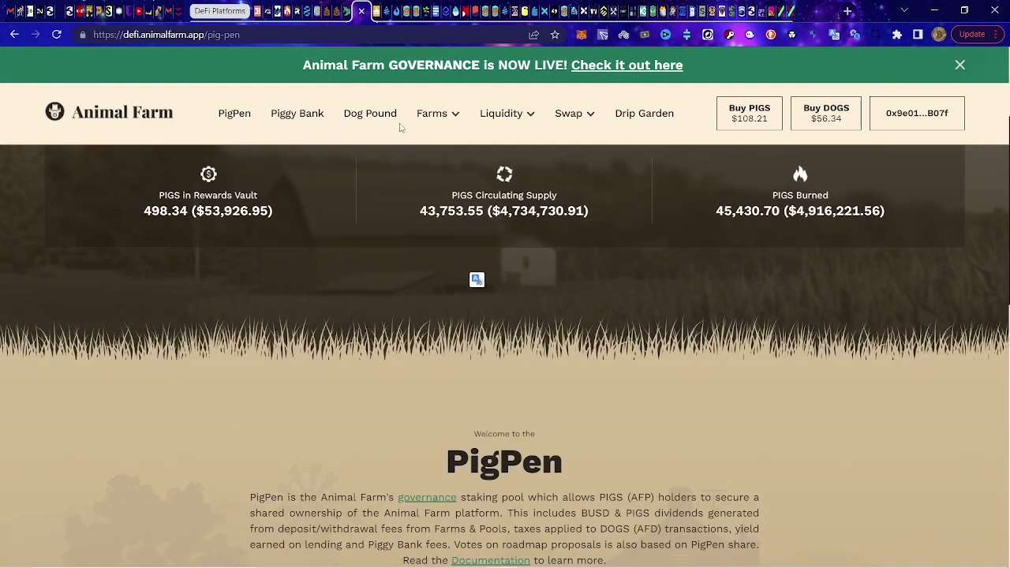
- Open the Animal Farm home page, highlight the total BUSD TVL, and review the Pools, Farms and Products tables
{"action": "left_click", "coordinate": [122, 116]}
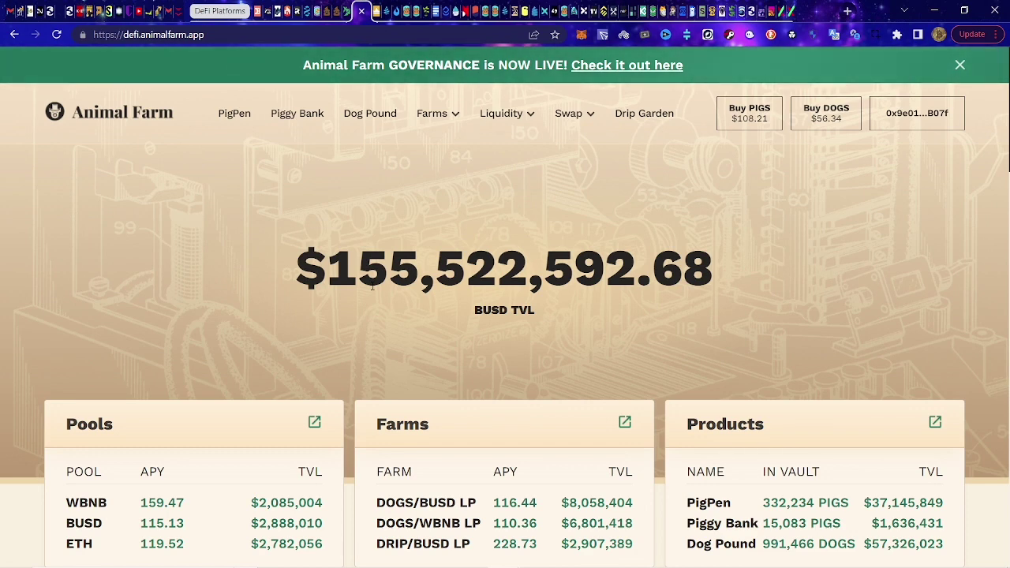
{"action": "scroll", "coordinate": [556, 331], "scroll_direction": "down", "scroll_amount": 1}
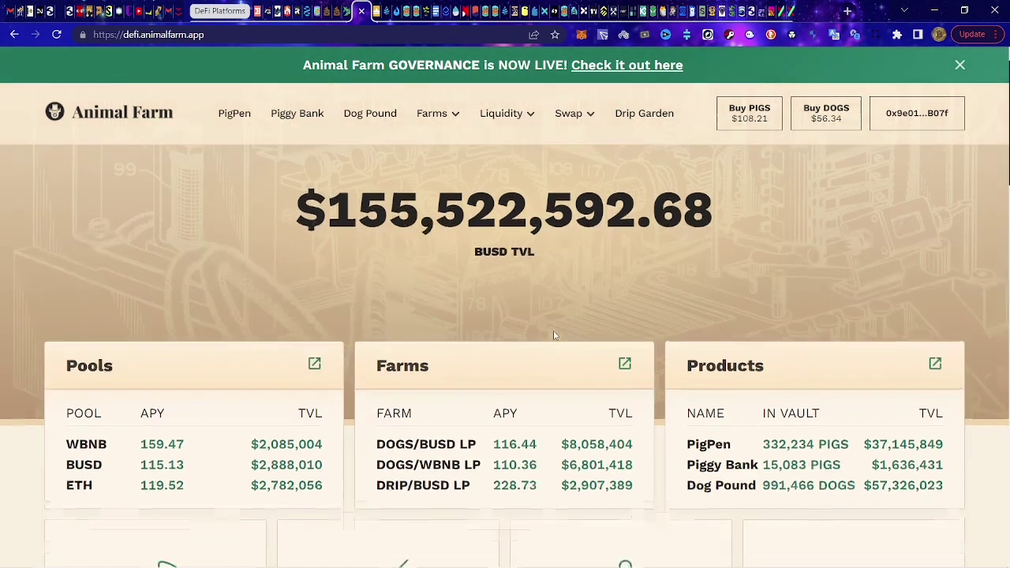
{"action": "scroll", "coordinate": [403, 283], "scroll_direction": "down", "scroll_amount": 2}
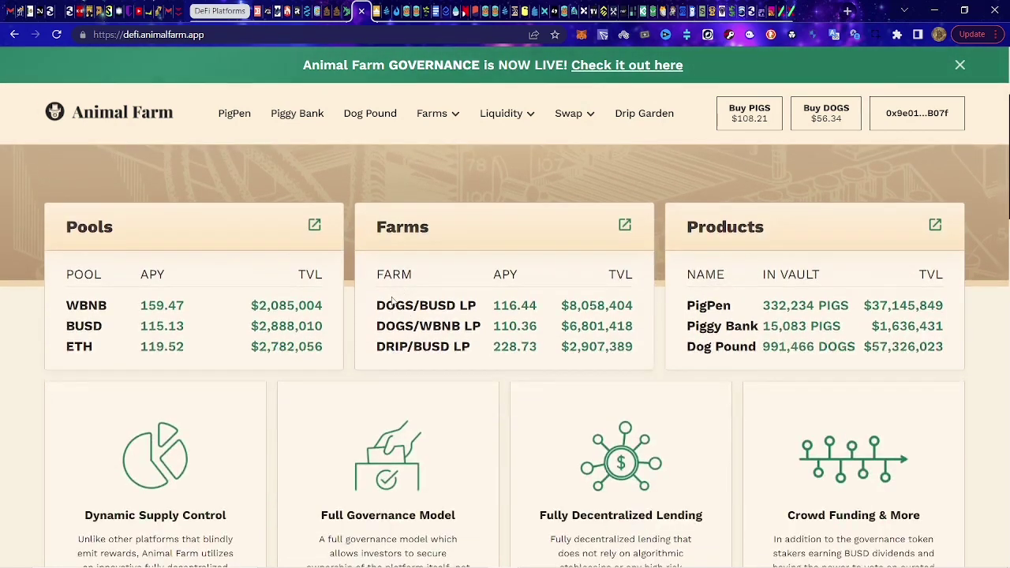
{"action": "scroll", "coordinate": [408, 319], "scroll_direction": "up", "scroll_amount": 2}
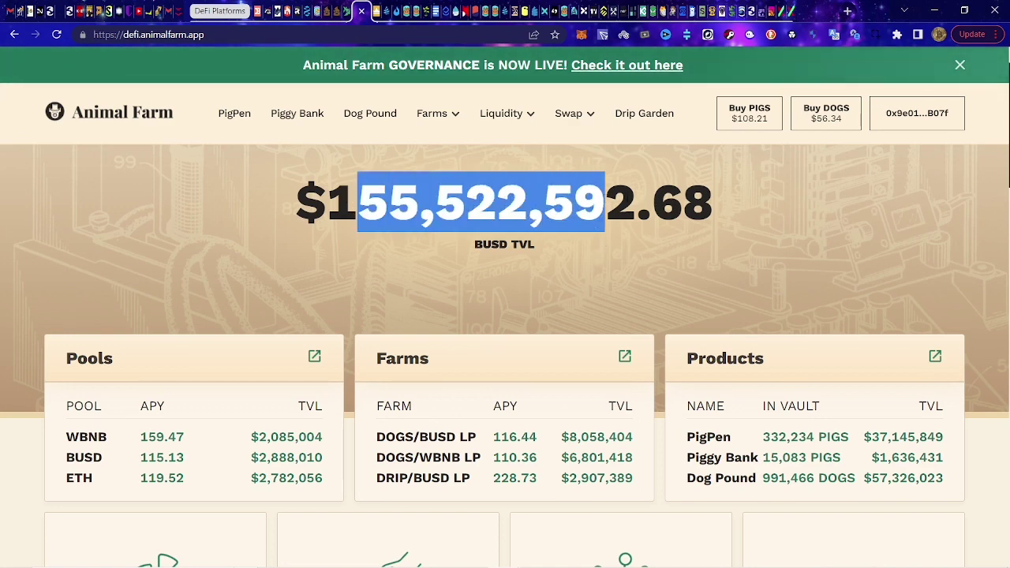
{"action": "left_click_drag", "start_coordinate": [604, 203], "coordinate": [713, 203]}
{"action": "scroll", "coordinate": [642, 253], "scroll_direction": "down", "scroll_amount": 2}
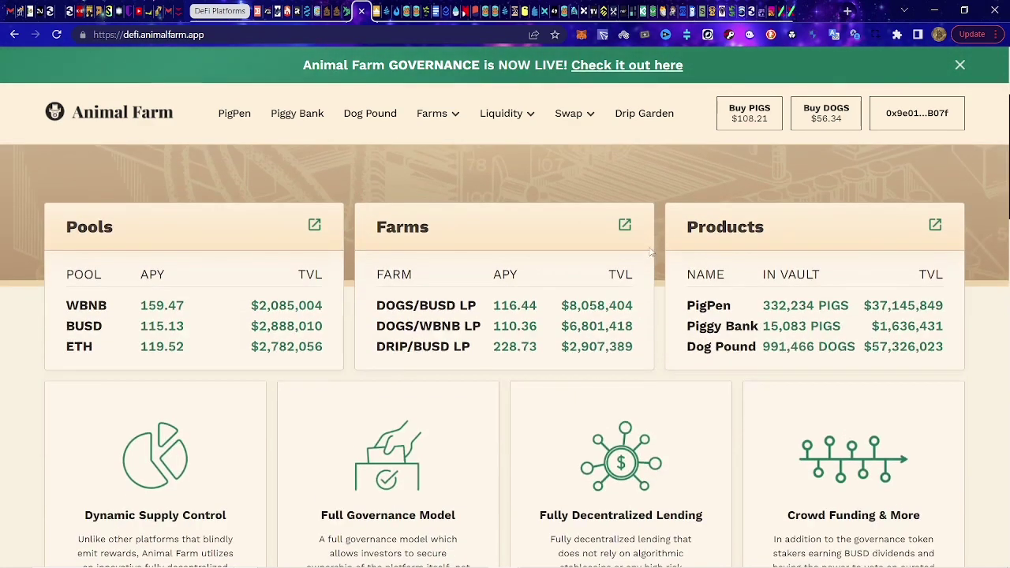
{"action": "scroll", "coordinate": [652, 251], "scroll_direction": "up", "scroll_amount": 3}
{"action": "left_click_drag", "start_coordinate": [327, 269], "coordinate": [720, 267]}
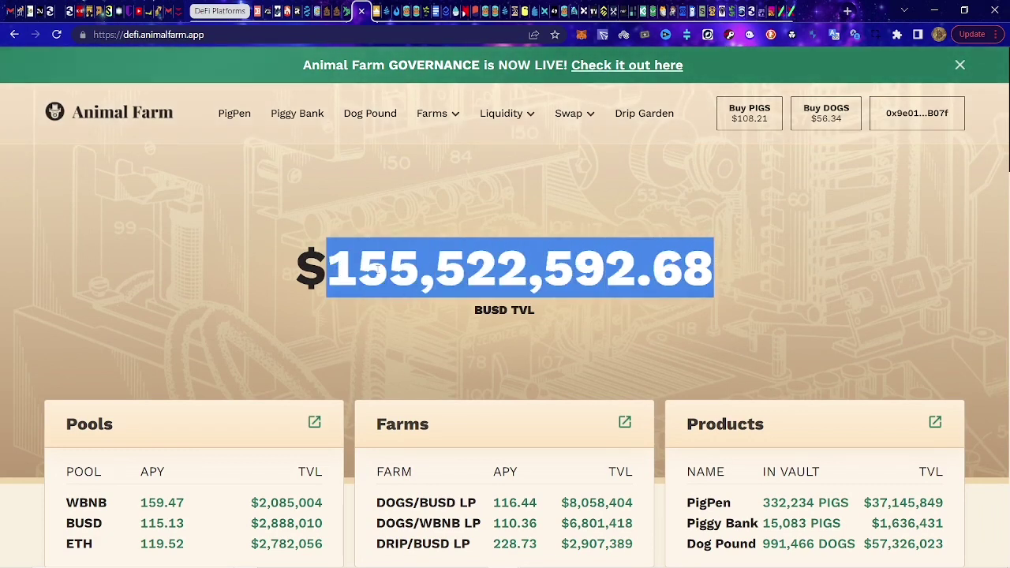
{"action": "scroll", "coordinate": [567, 312], "scroll_direction": "down", "scroll_amount": 1}
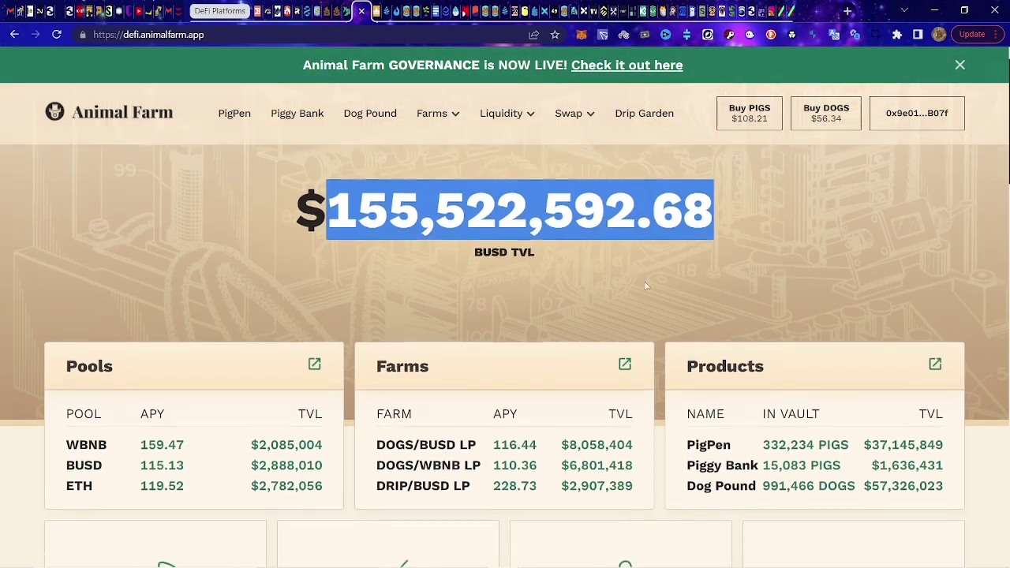
{"action": "scroll", "coordinate": [371, 268], "scroll_direction": "down", "scroll_amount": 3}
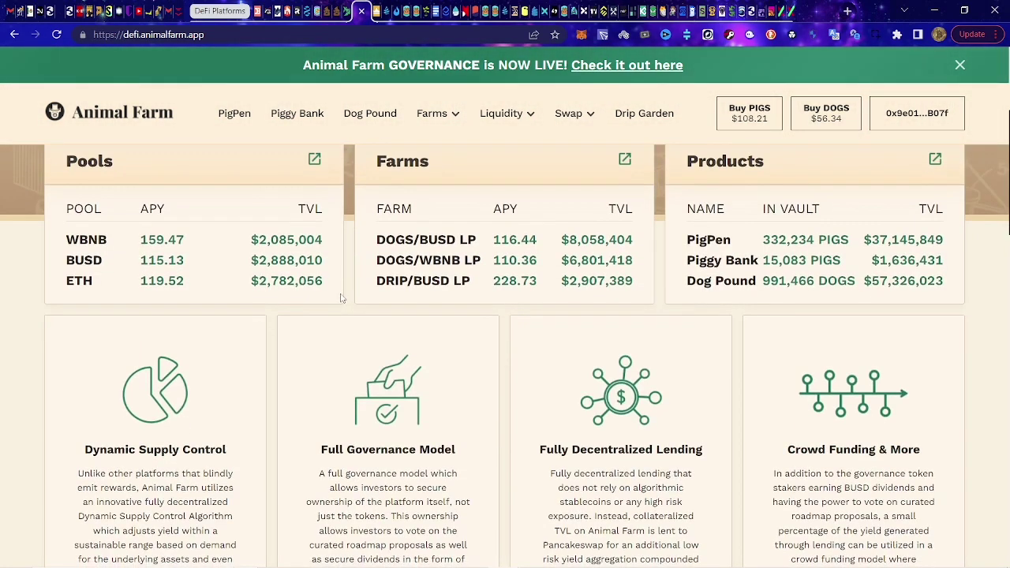
- Return to the PigPen page and recheck its overall stats, claimable rewards and staked PIGS
{"action": "left_click", "coordinate": [232, 115]}
{"action": "scroll", "coordinate": [433, 186], "scroll_direction": "up", "scroll_amount": 2}
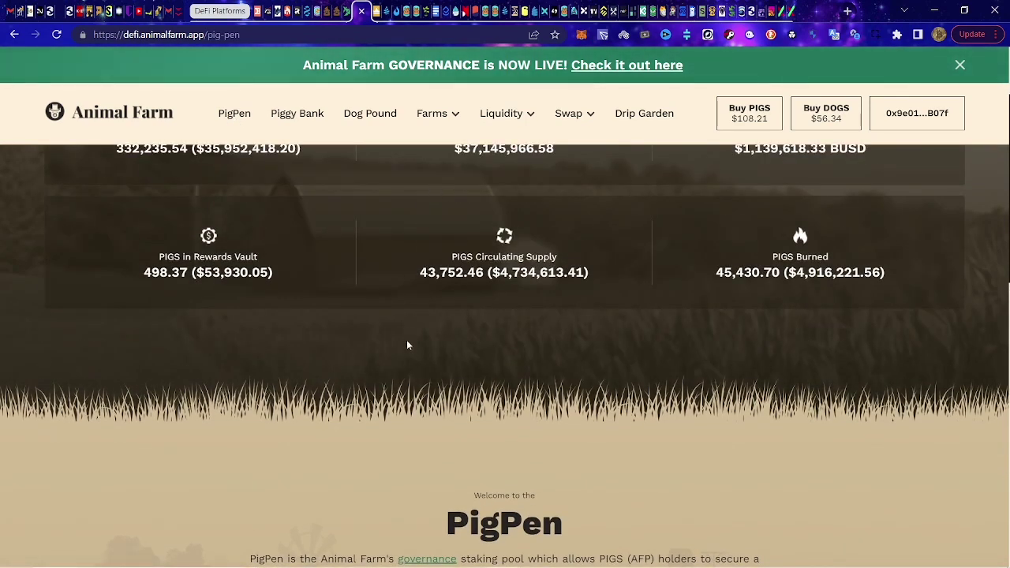
{"action": "scroll", "coordinate": [386, 253], "scroll_direction": "up", "scroll_amount": 2}
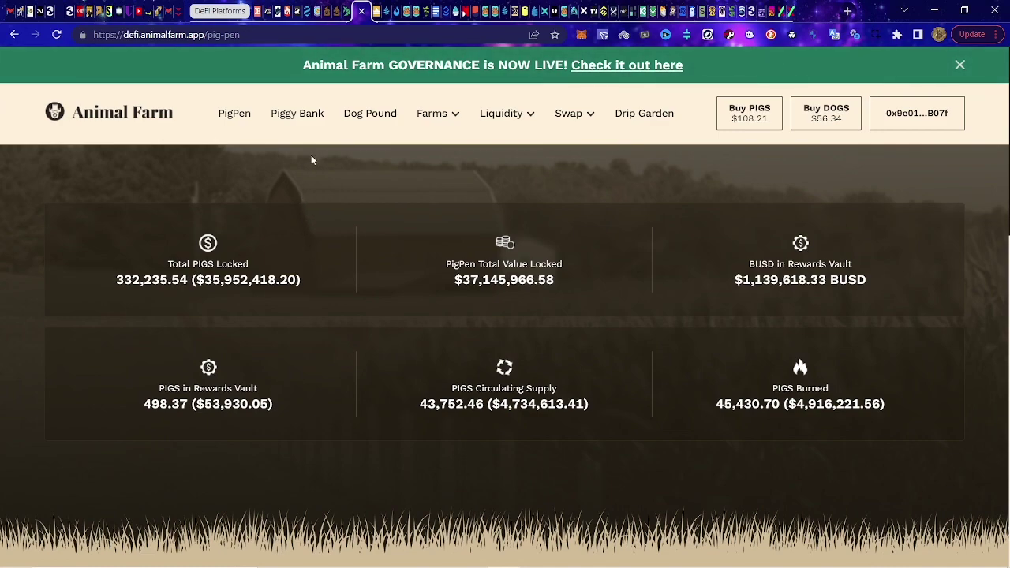
{"action": "scroll", "coordinate": [311, 160], "scroll_direction": "down", "scroll_amount": 15}
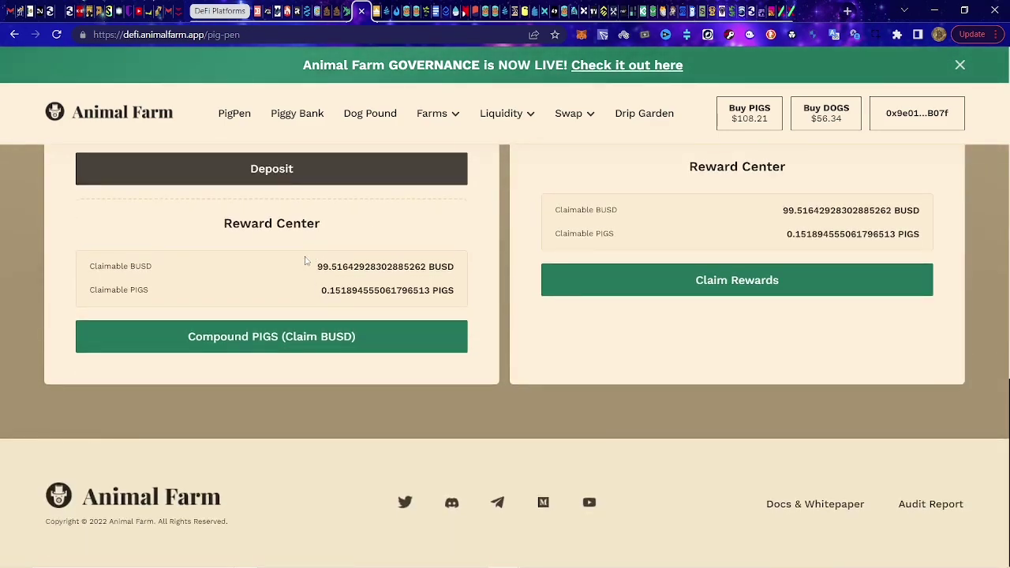
{"action": "left_click_drag", "start_coordinate": [307, 261], "coordinate": [428, 253]}
{"action": "scroll", "coordinate": [481, 289], "scroll_direction": "up", "scroll_amount": 4}
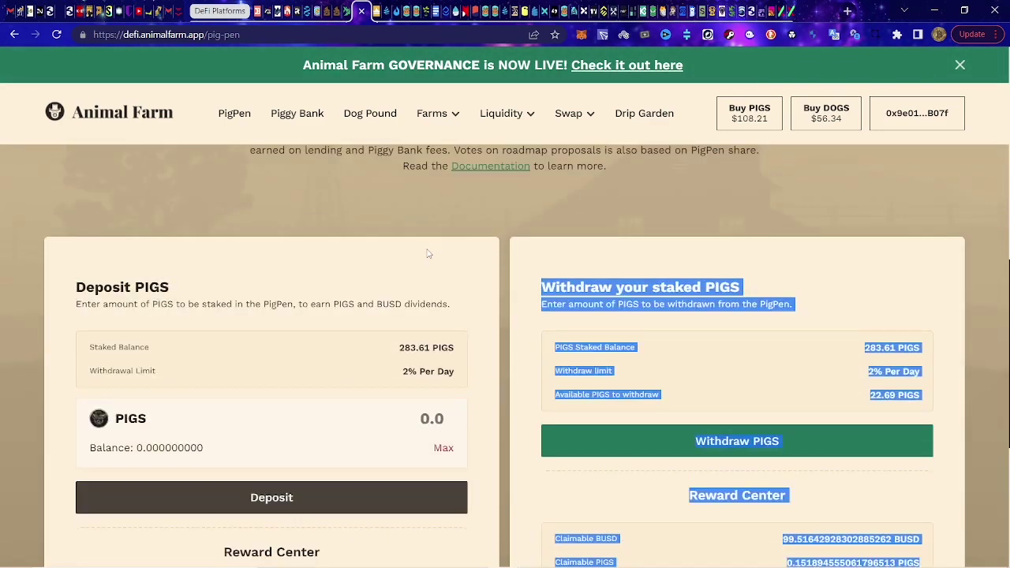
{"action": "scroll", "coordinate": [429, 254], "scroll_direction": "up", "scroll_amount": 2}
- Open the Piggy Bank page and examine the My Piggybanks table for each stake's piglets, truffles value, time remaining and max payout
{"action": "left_click", "coordinate": [296, 116]}
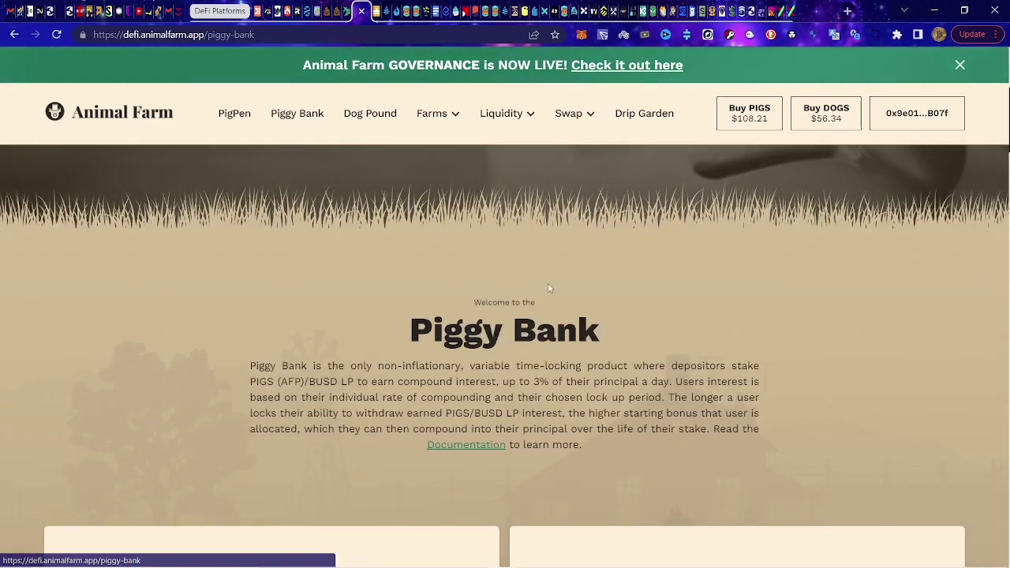
{"action": "scroll", "coordinate": [683, 383], "scroll_direction": "down", "scroll_amount": 2}
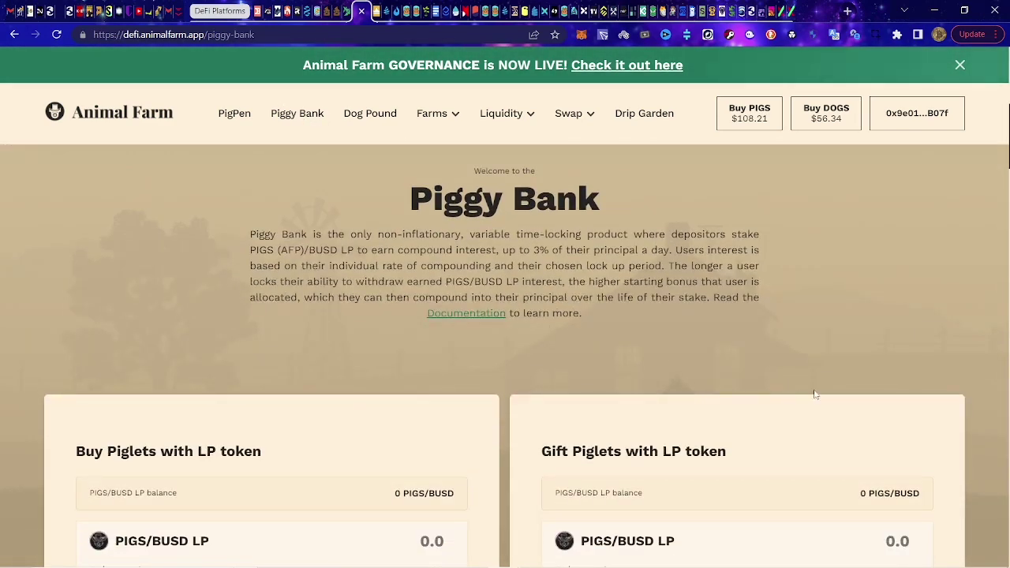
{"action": "scroll", "coordinate": [805, 390], "scroll_direction": "down", "scroll_amount": 4}
{"action": "scroll", "coordinate": [511, 411], "scroll_direction": "down", "scroll_amount": 2}
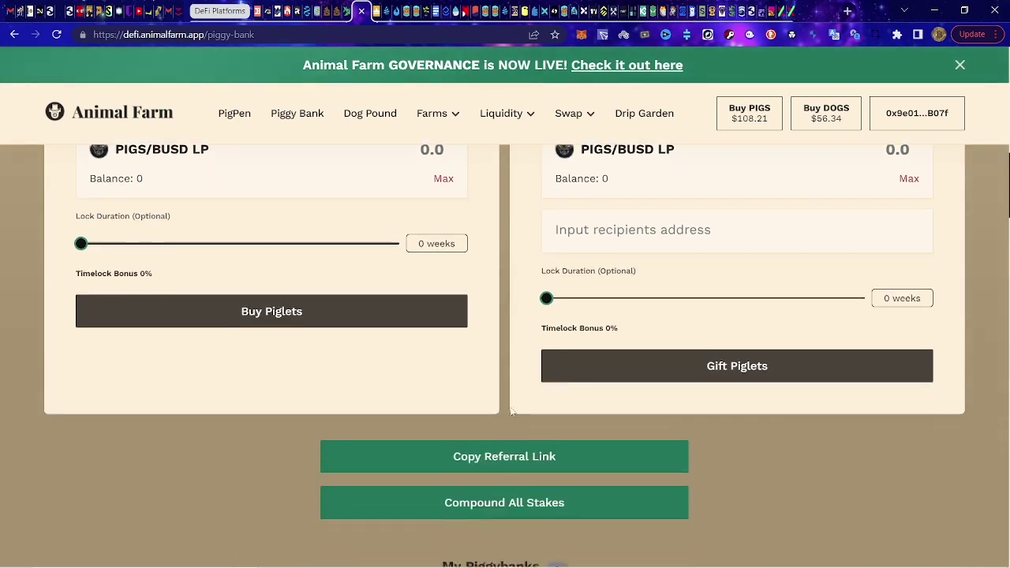
{"action": "scroll", "coordinate": [512, 410], "scroll_direction": "down", "scroll_amount": 3}
{"action": "scroll", "coordinate": [557, 350], "scroll_direction": "down", "scroll_amount": 2}
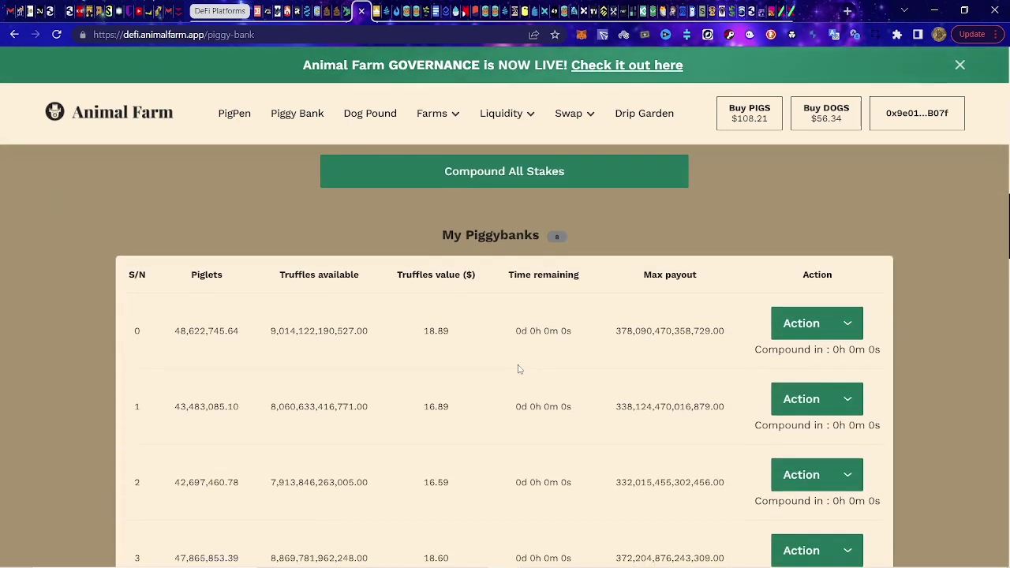
{"action": "scroll", "coordinate": [518, 369], "scroll_direction": "down", "scroll_amount": 2}
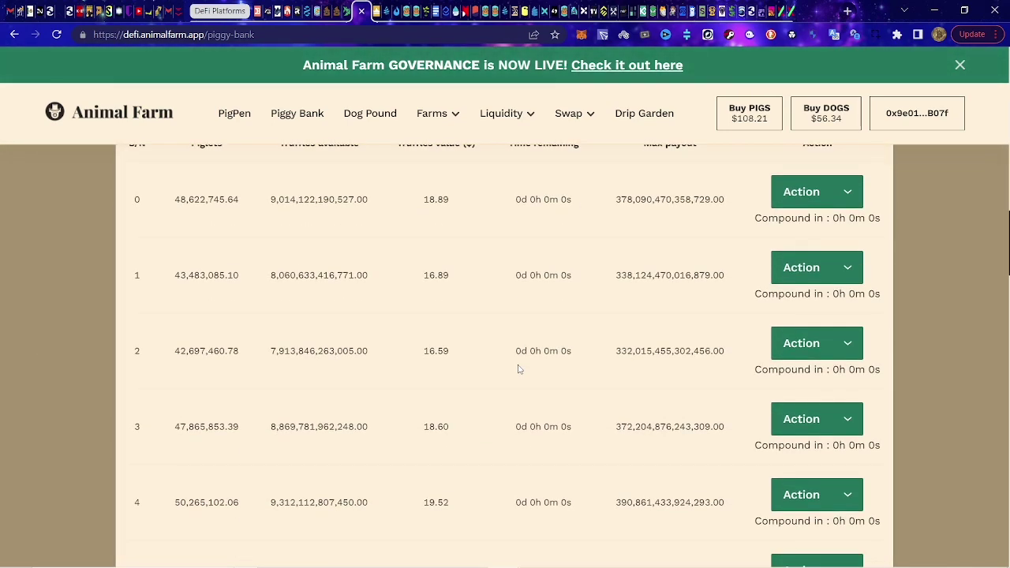
{"action": "scroll", "coordinate": [518, 370], "scroll_direction": "down", "scroll_amount": 3}
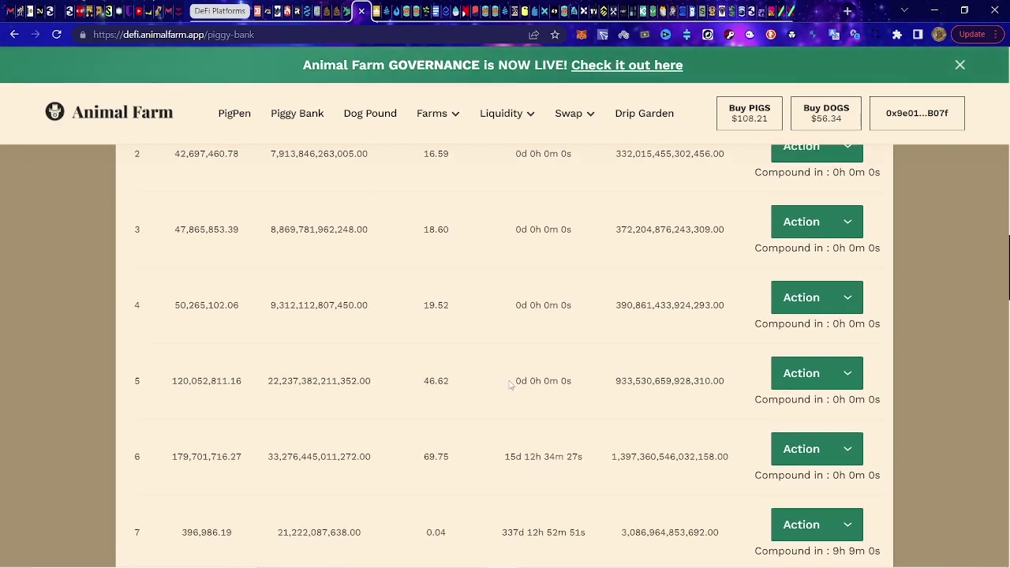
{"action": "scroll", "coordinate": [506, 390], "scroll_direction": "down", "scroll_amount": 1}
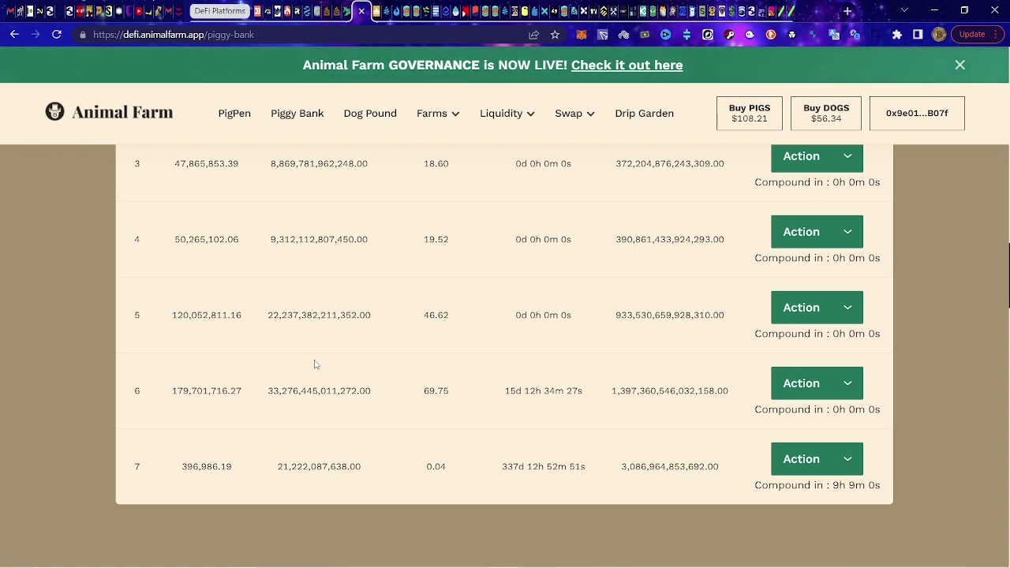
- Look over the Piggy Bank's buying section and the My Piggybanks table, and highlight the piglets amount of piggybank 6
{"action": "scroll", "coordinate": [318, 367], "scroll_direction": "up", "scroll_amount": 2}
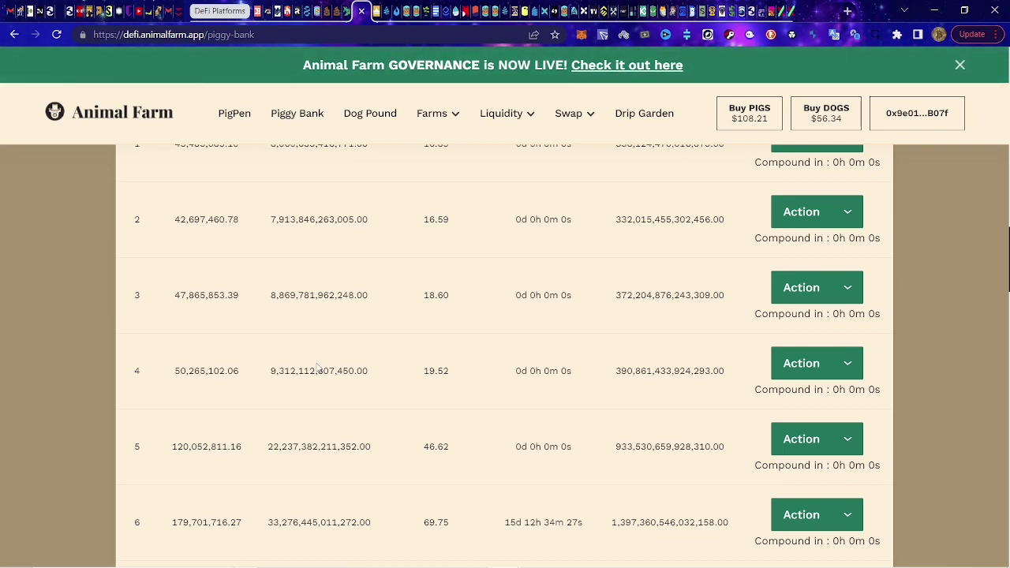
{"action": "scroll", "coordinate": [318, 368], "scroll_direction": "up", "scroll_amount": 10}
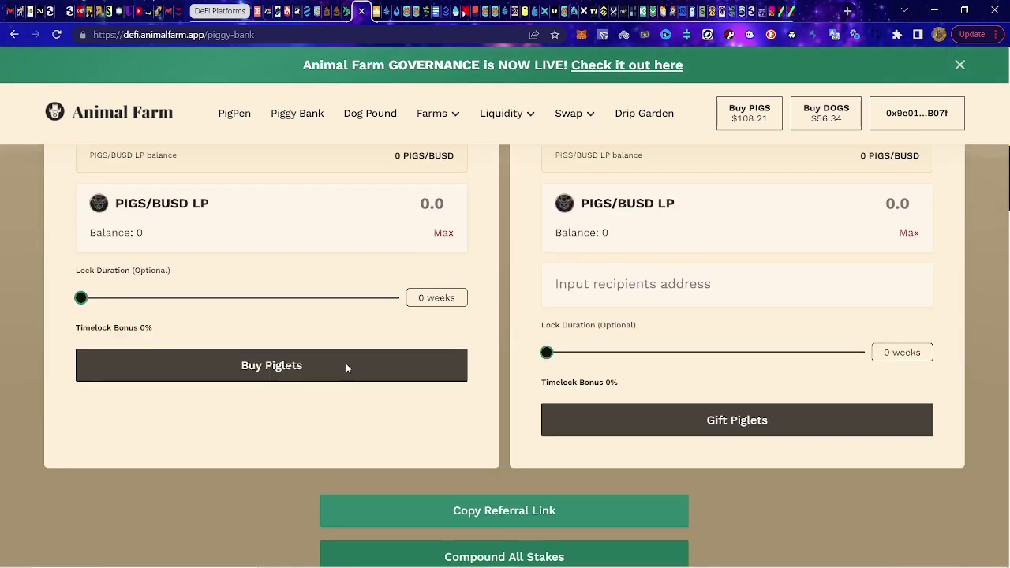
{"action": "scroll", "coordinate": [346, 367], "scroll_direction": "up", "scroll_amount": 1}
{"action": "scroll", "coordinate": [338, 378], "scroll_direction": "down", "scroll_amount": 8}
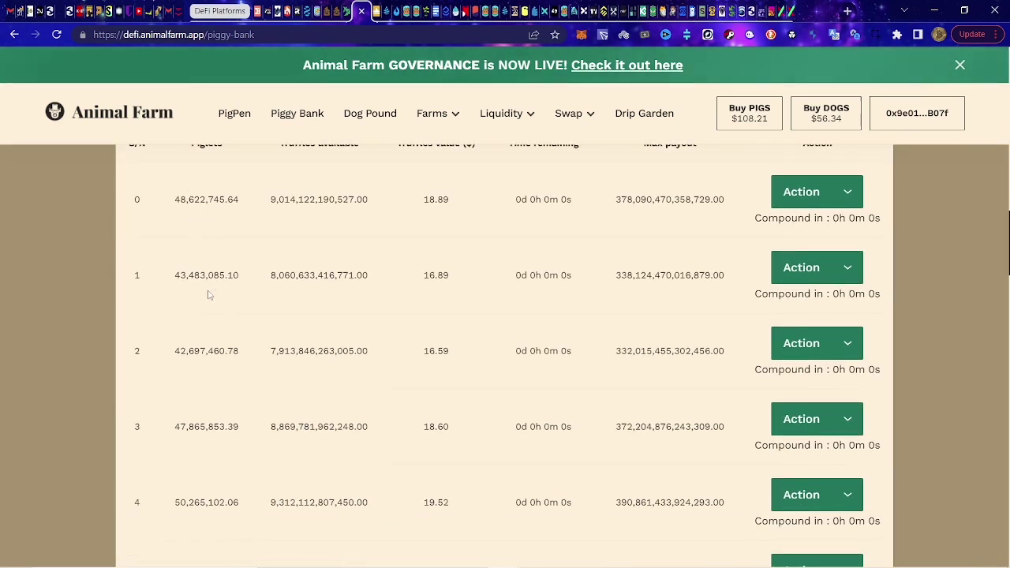
{"action": "scroll", "coordinate": [235, 374], "scroll_direction": "down", "scroll_amount": 2}
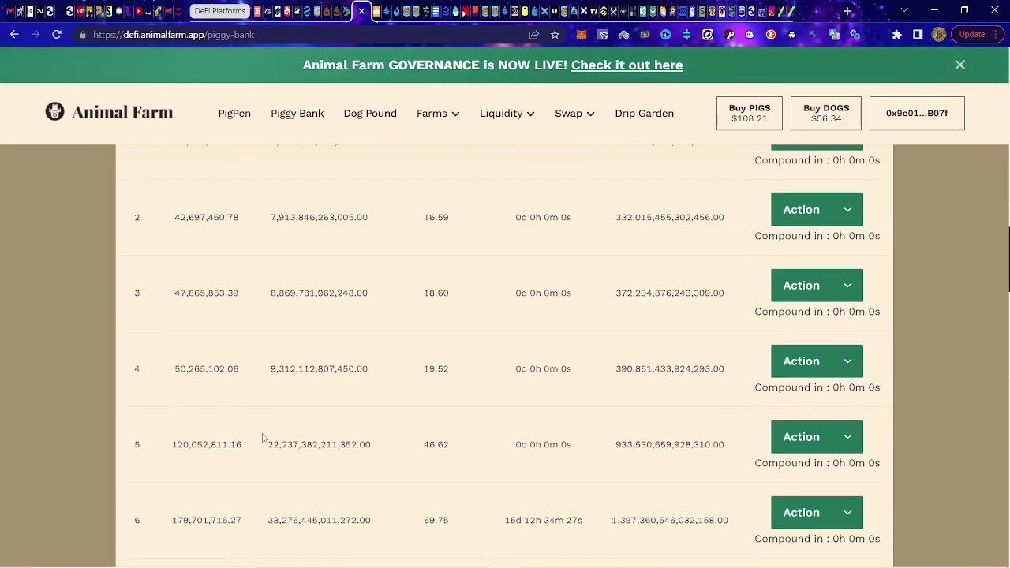
{"action": "scroll", "coordinate": [263, 439], "scroll_direction": "down", "scroll_amount": 2}
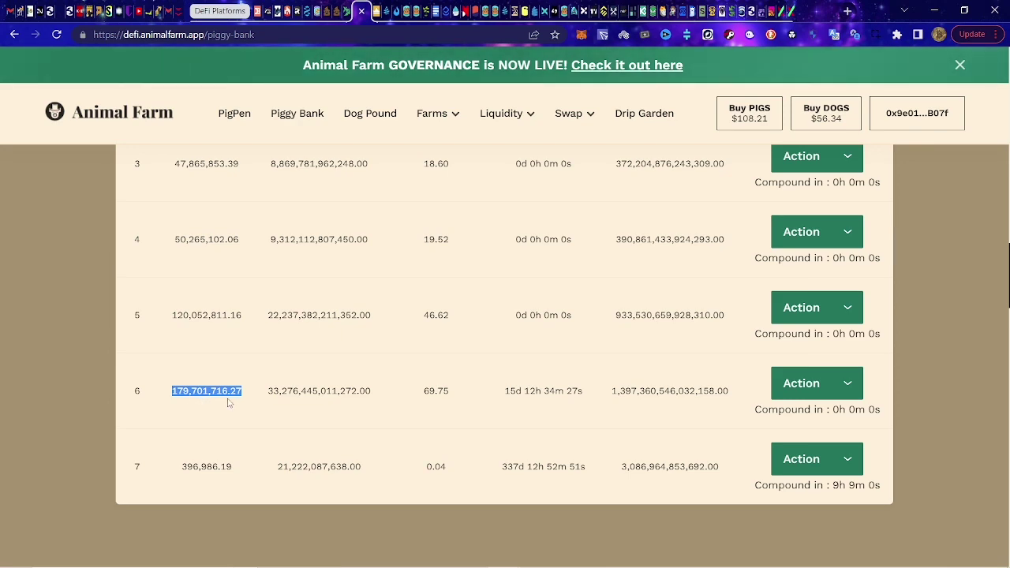
- Compare the stakes across the My Piggybanks table, highlighting the truffles available in piggybanks 6 and 5
{"action": "scroll", "coordinate": [217, 410], "scroll_direction": "up", "scroll_amount": 8}
{"action": "scroll", "coordinate": [217, 410], "scroll_direction": "down", "scroll_amount": 4}
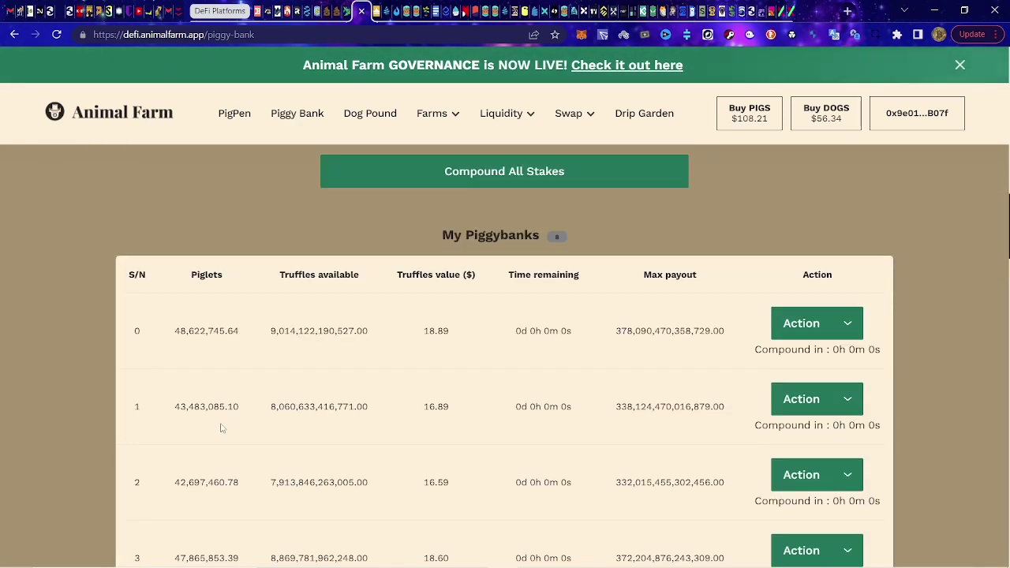
{"action": "scroll", "coordinate": [229, 386], "scroll_direction": "down", "scroll_amount": 3}
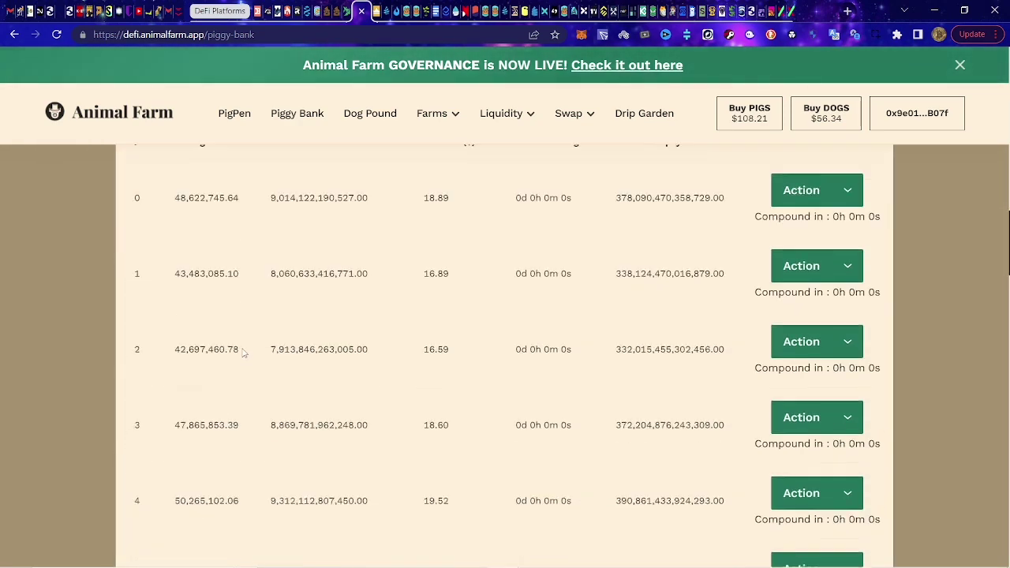
{"action": "scroll", "coordinate": [244, 356], "scroll_direction": "down", "scroll_amount": 2}
{"action": "scroll", "coordinate": [516, 365], "scroll_direction": "up", "scroll_amount": 5}
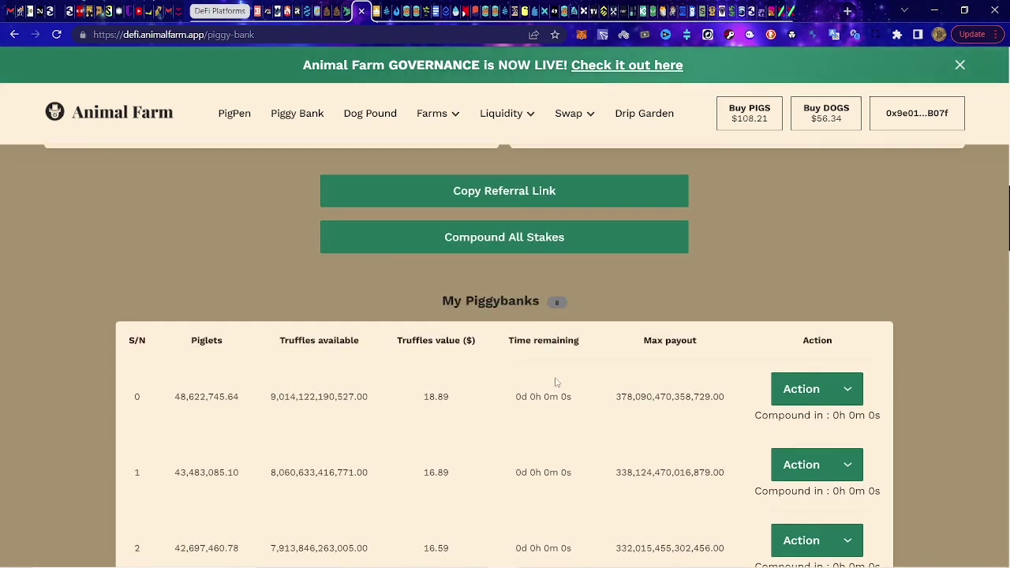
{"action": "scroll", "coordinate": [300, 450], "scroll_direction": "down", "scroll_amount": 5}
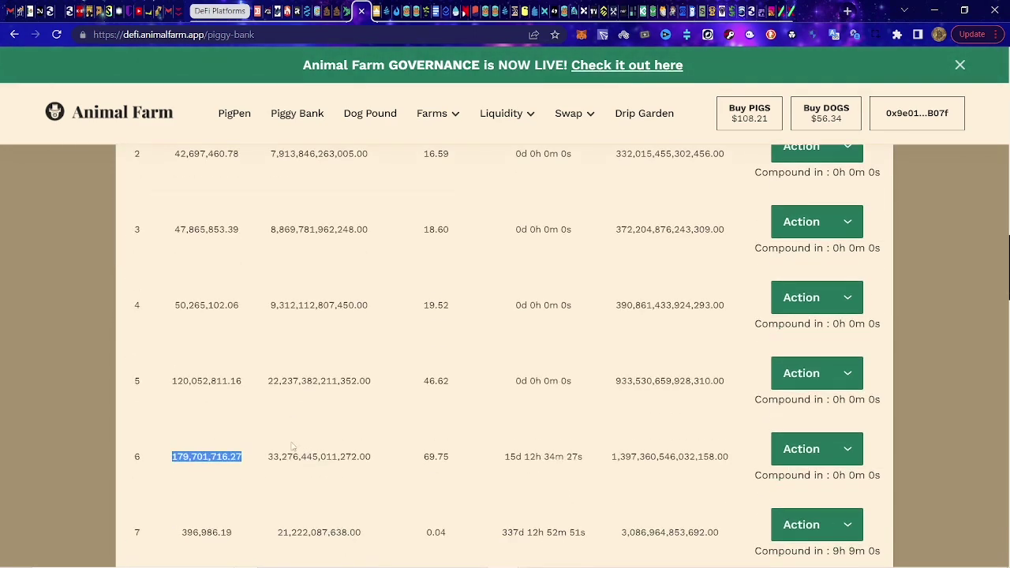
{"action": "double_click", "coordinate": [342, 456]}
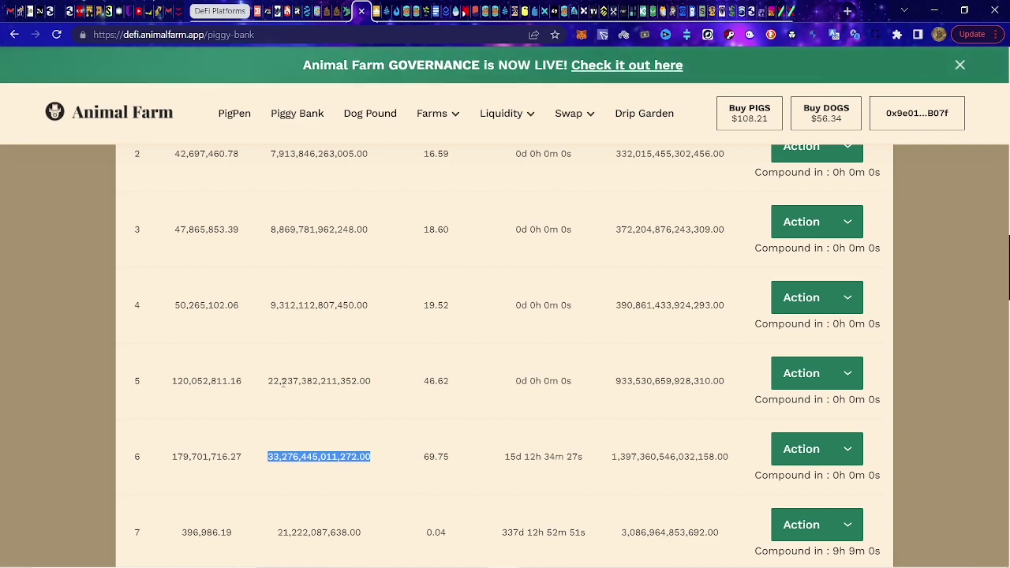
{"action": "double_click", "coordinate": [339, 381]}
{"action": "scroll", "coordinate": [193, 349], "scroll_direction": "up", "scroll_amount": 3}
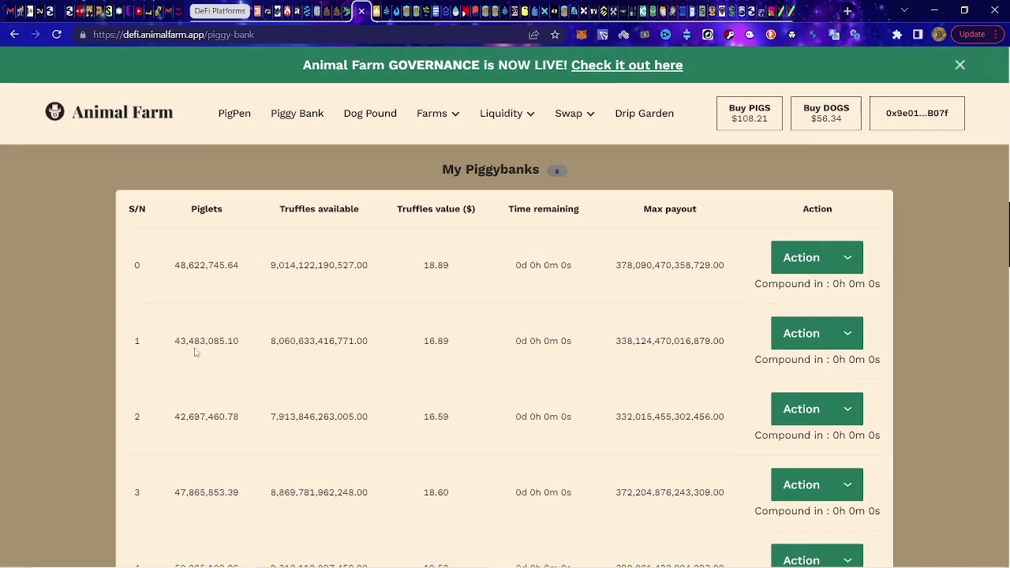
{"action": "scroll", "coordinate": [375, 411], "scroll_direction": "up", "scroll_amount": 1}
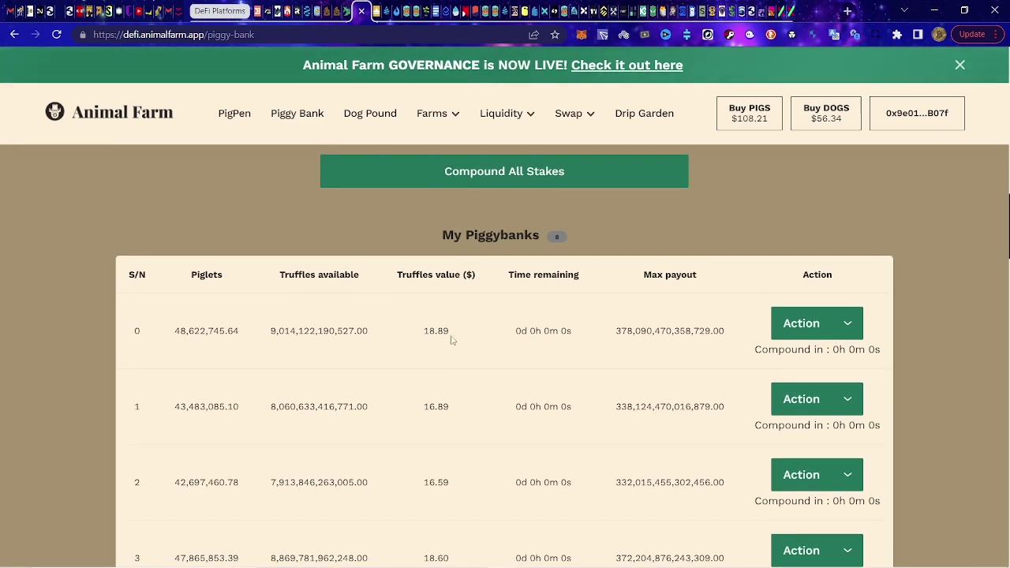
- Submit compound requests for piggybanks 0 and 1 in the My Piggybanks table
{"action": "scroll", "coordinate": [452, 337], "scroll_direction": "down", "scroll_amount": 2}
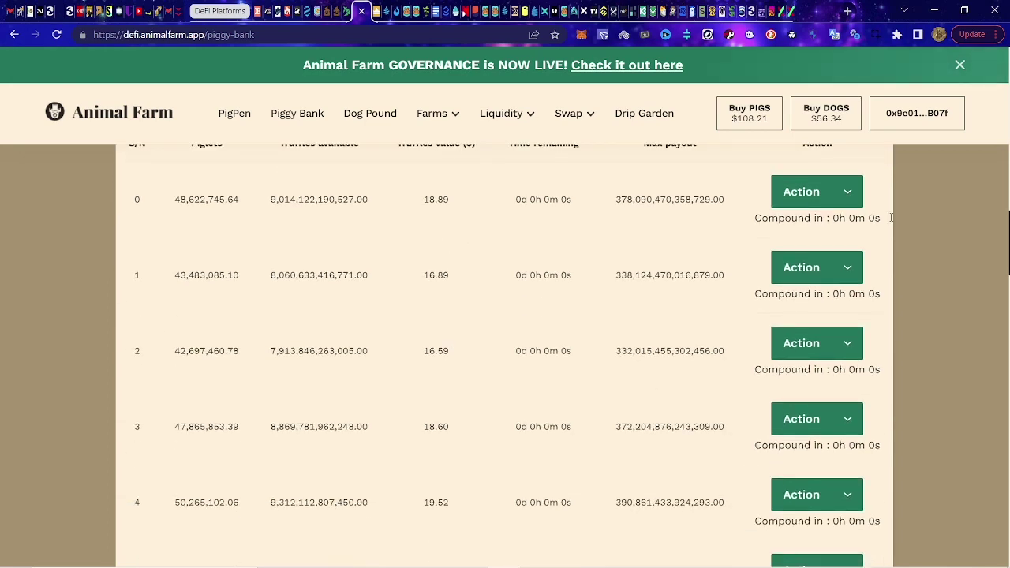
{"action": "left_click", "coordinate": [846, 196]}
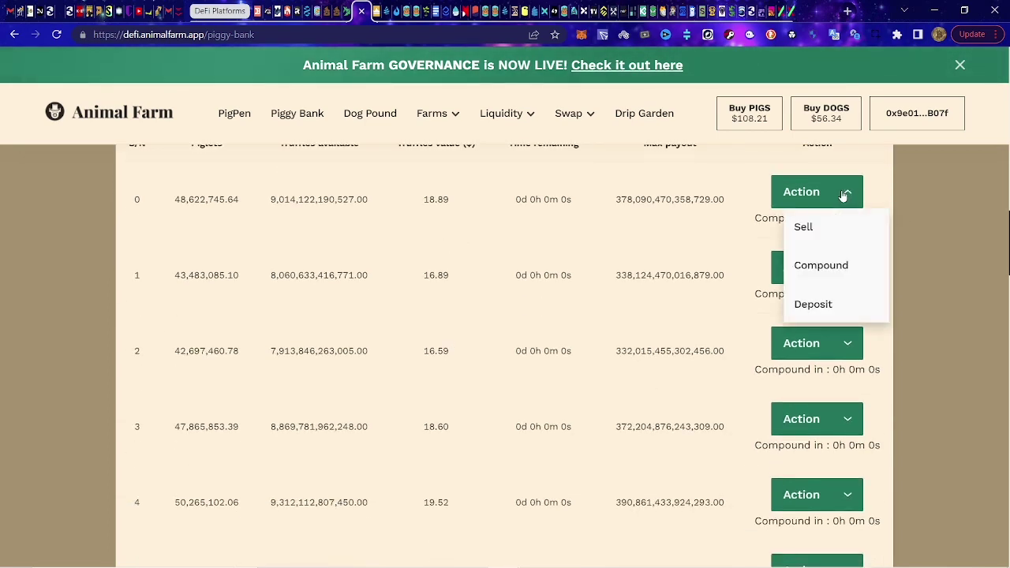
{"action": "left_click", "coordinate": [833, 268]}
{"action": "left_click", "coordinate": [805, 271]}
{"action": "left_click", "coordinate": [813, 341]}
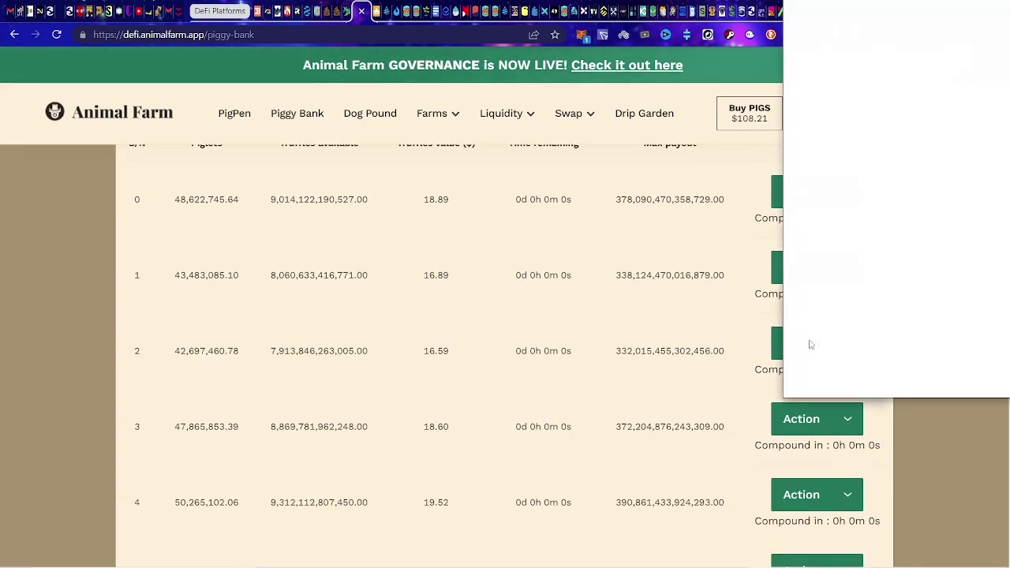
{"action": "left_click", "coordinate": [837, 272]}
{"action": "left_click", "coordinate": [792, 326]}
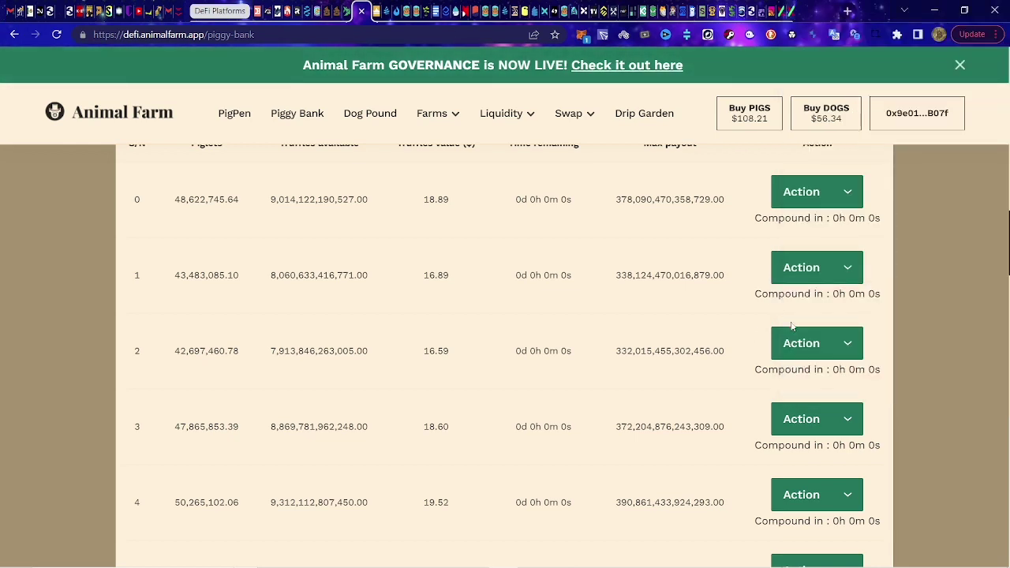
{"action": "left_click", "coordinate": [780, 267]}
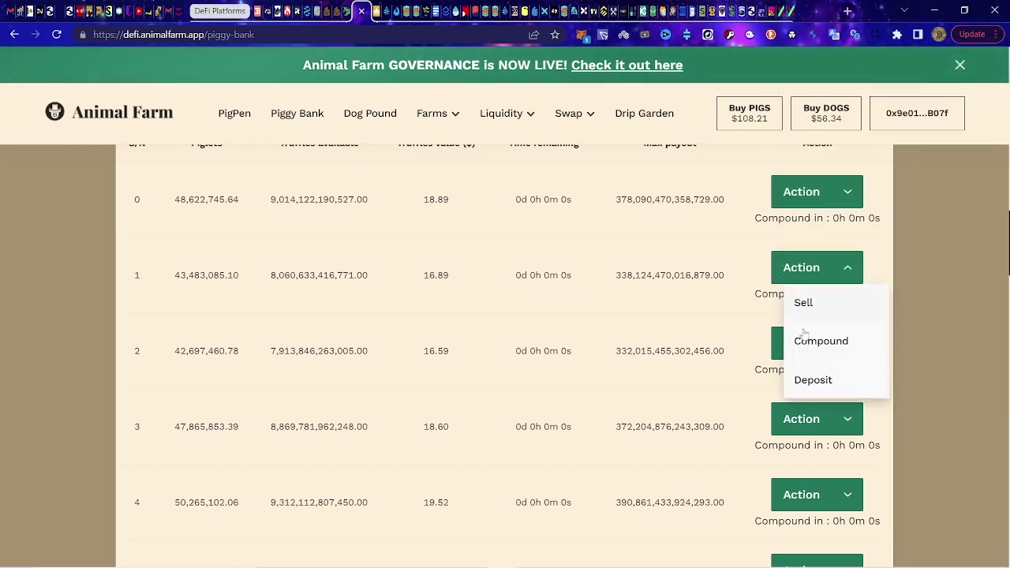
{"action": "left_click", "coordinate": [809, 342]}
- Submit compound requests for piggybanks 2 and 3, leaving them pending in the MetaMask queue
{"action": "left_click", "coordinate": [781, 343]}
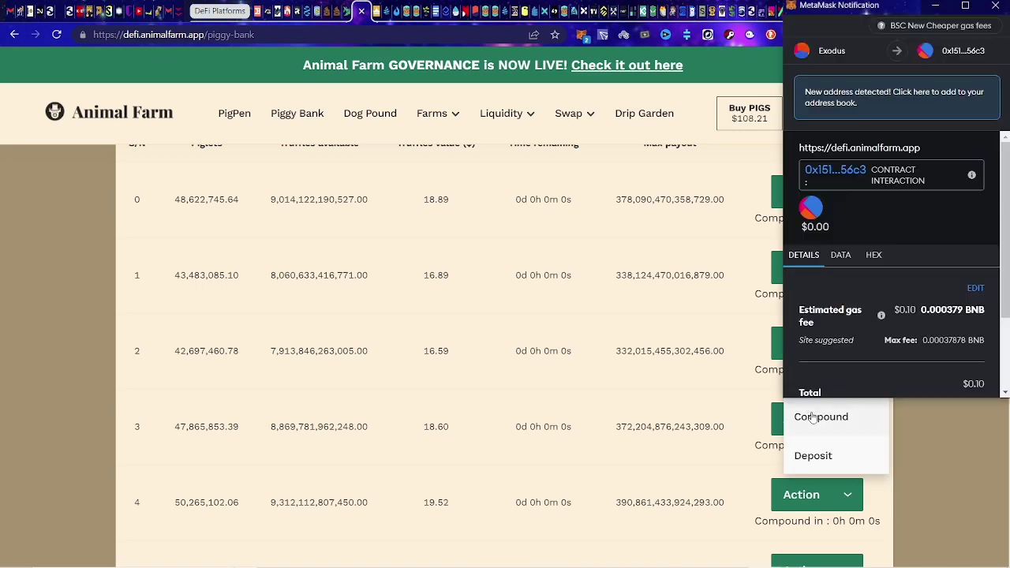
{"action": "left_click", "coordinate": [808, 414]}
{"action": "left_click", "coordinate": [781, 420]}
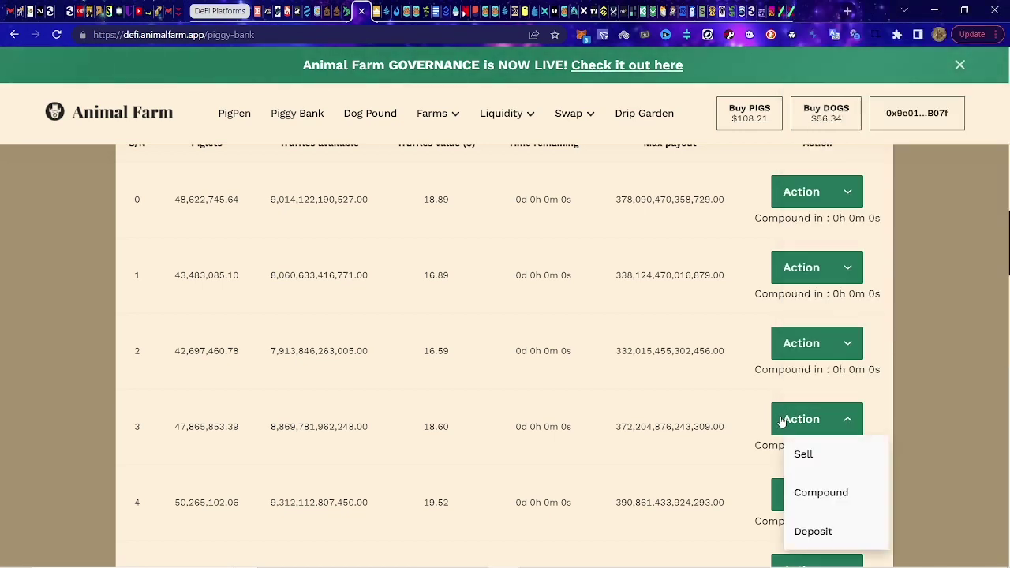
{"action": "left_click", "coordinate": [813, 493]}
- Submit compound requests for piggybanks 4, 5 and 6 to complete the batch of queued transactions
{"action": "scroll", "coordinate": [742, 467], "scroll_direction": "down", "scroll_amount": 3}
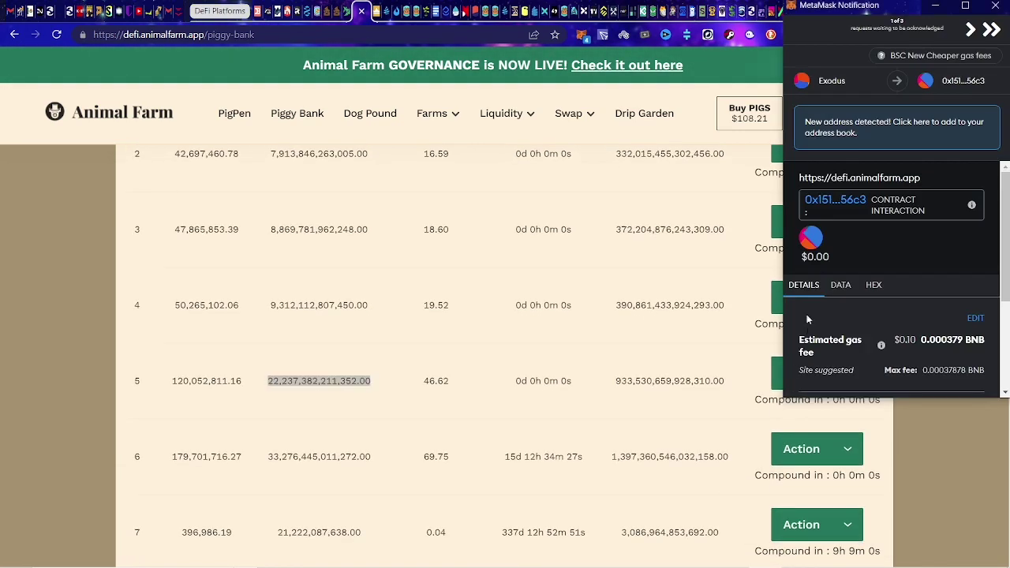
{"action": "scroll", "coordinate": [766, 382], "scroll_direction": "up", "scroll_amount": 2}
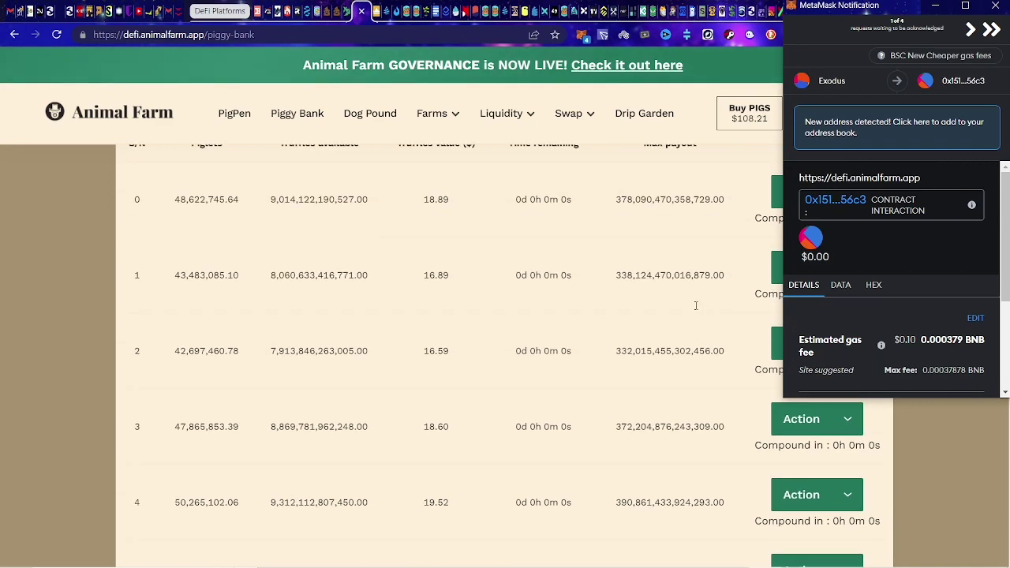
{"action": "left_click", "coordinate": [781, 439]}
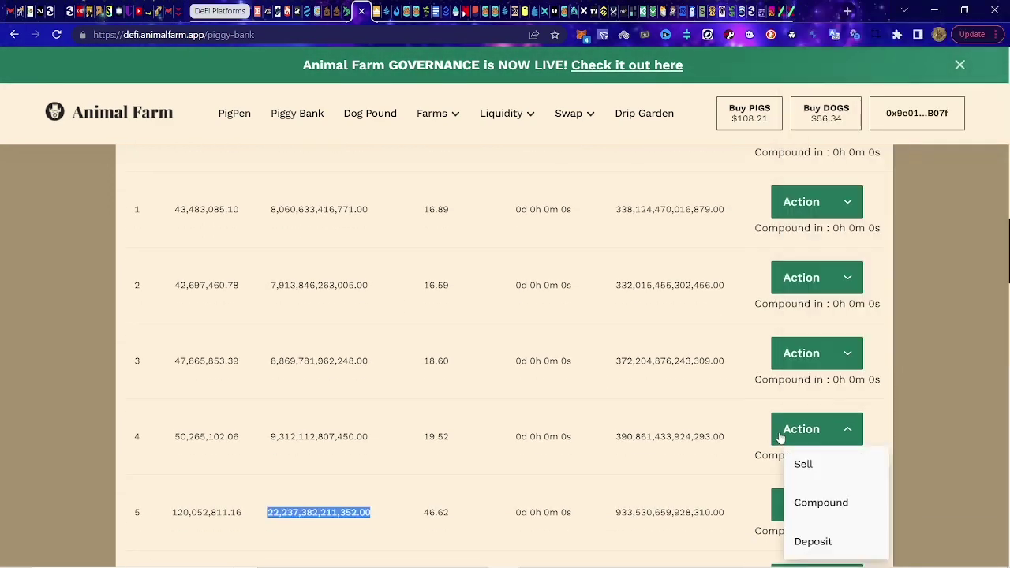
{"action": "left_click", "coordinate": [810, 503]}
{"action": "scroll", "coordinate": [810, 503], "scroll_direction": "down", "scroll_amount": 2}
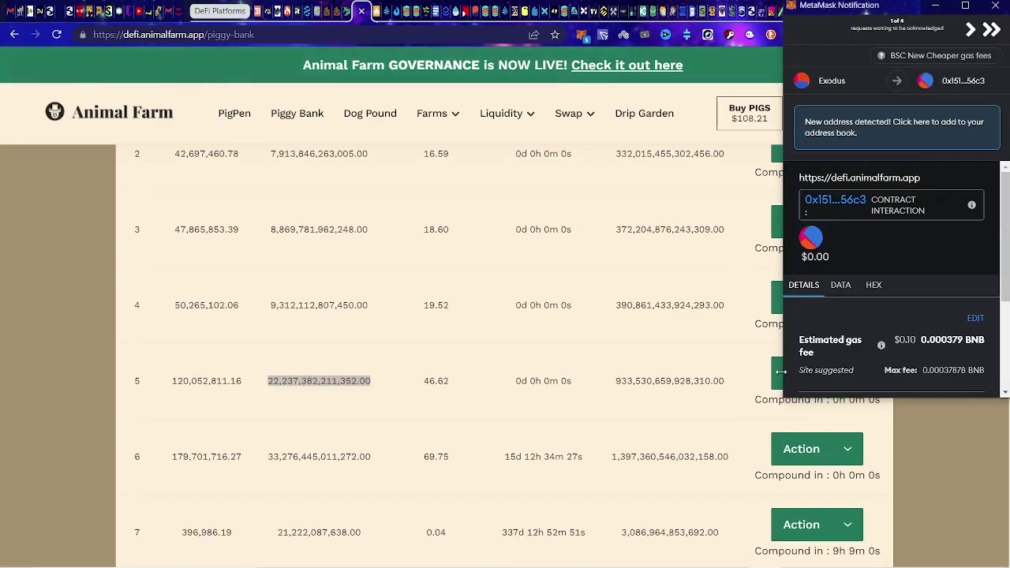
{"action": "scroll", "coordinate": [759, 426], "scroll_direction": "down", "scroll_amount": 1}
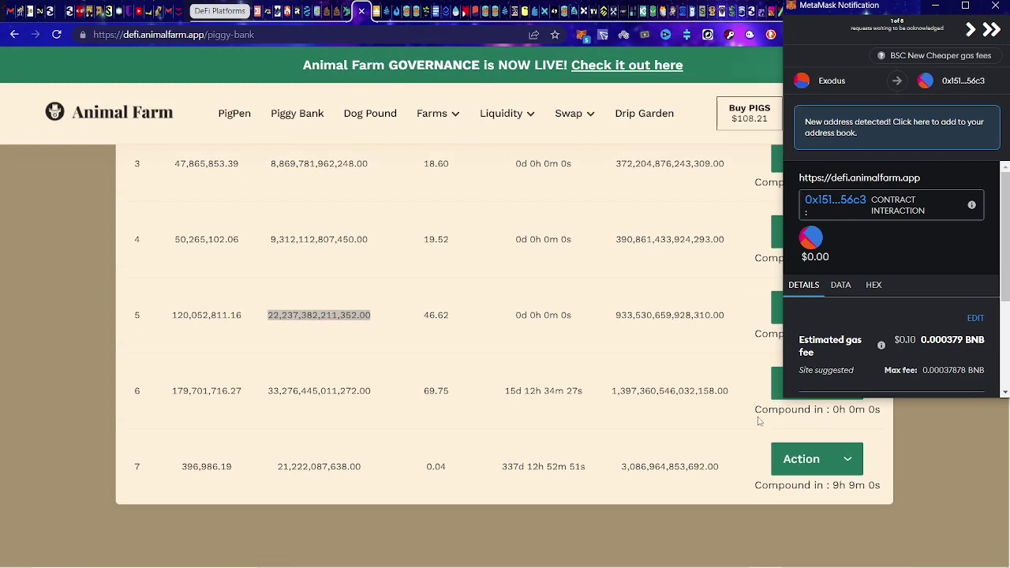
{"action": "left_click", "coordinate": [777, 315]}
{"action": "left_click", "coordinate": [807, 384]}
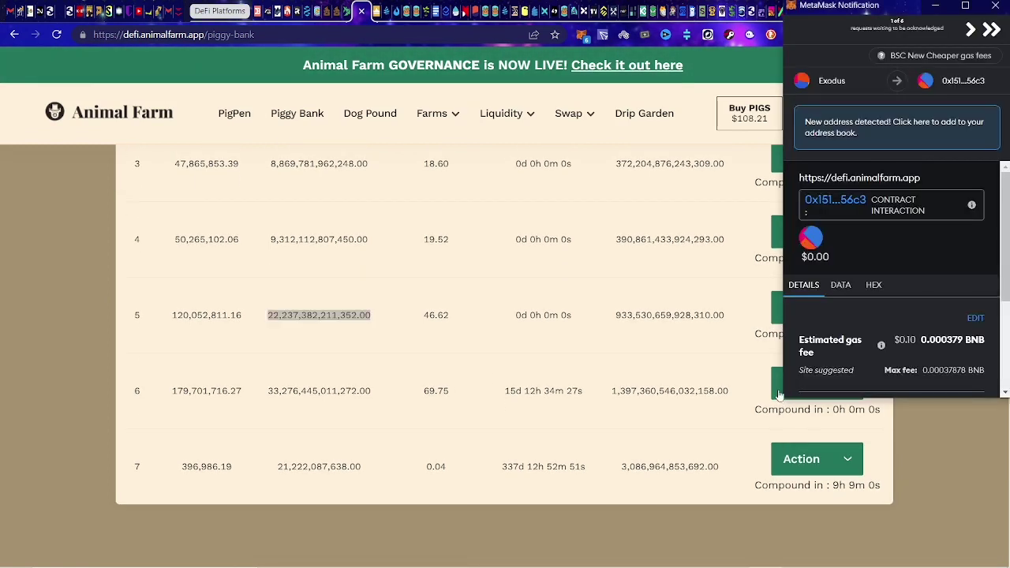
{"action": "left_click", "coordinate": [779, 394]}
{"action": "left_click", "coordinate": [802, 461]}
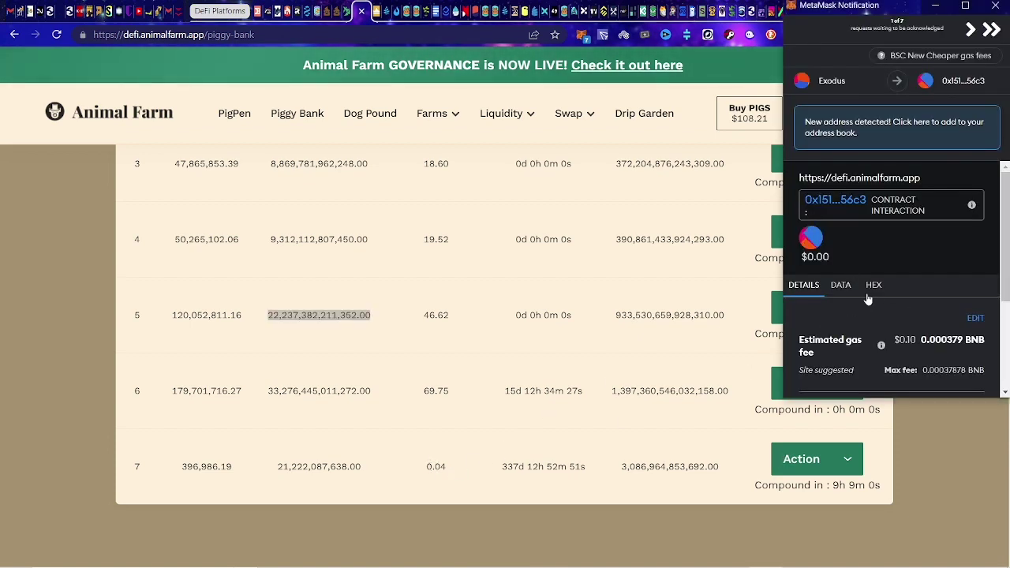
- Set the gas price of the first queued MetaMask transaction to 1 GWEI and confirm the transaction
{"action": "scroll", "coordinate": [879, 297], "scroll_direction": "down", "scroll_amount": 1}
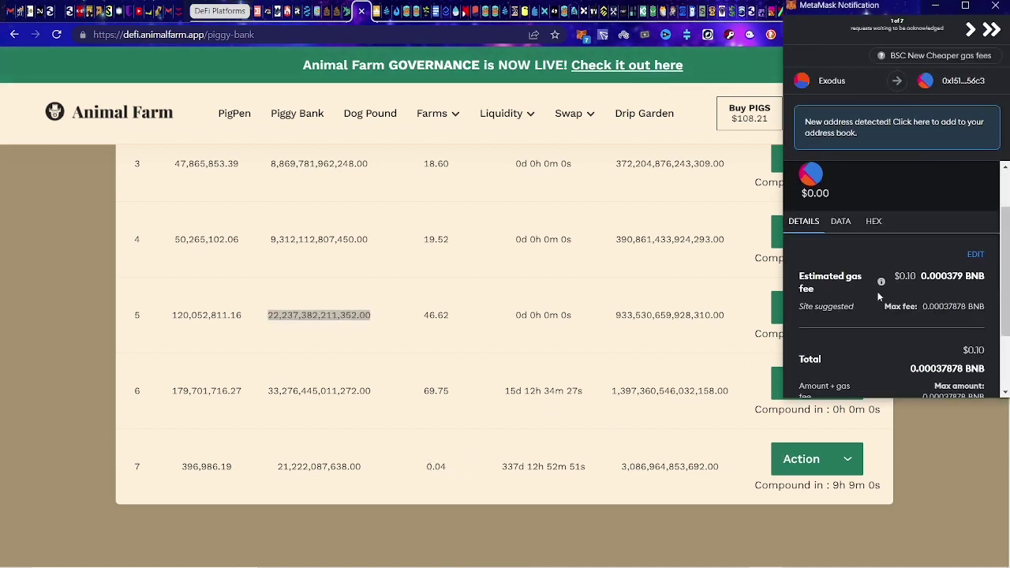
{"action": "left_click", "coordinate": [976, 253]}
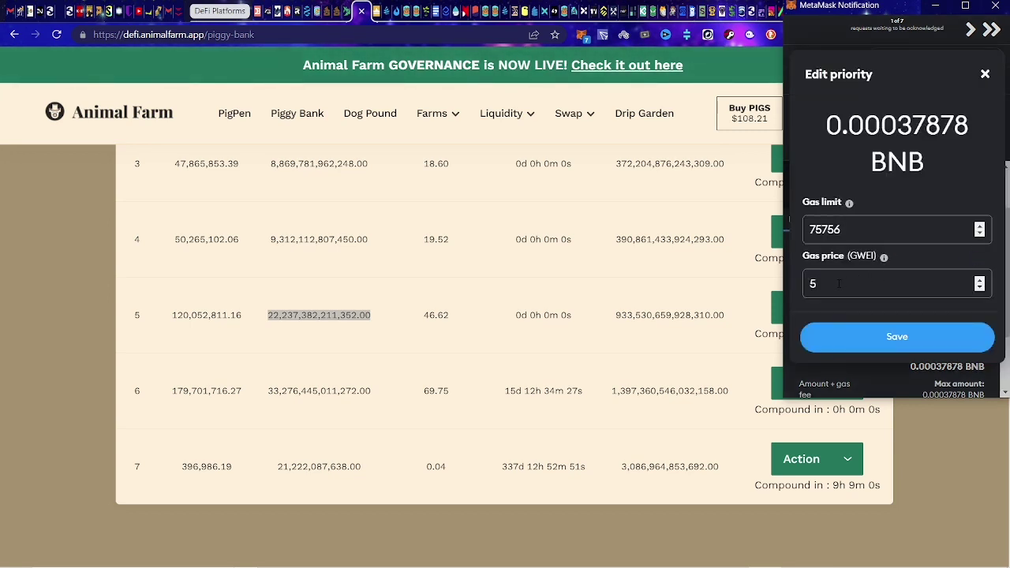
{"action": "type", "text": "1"}
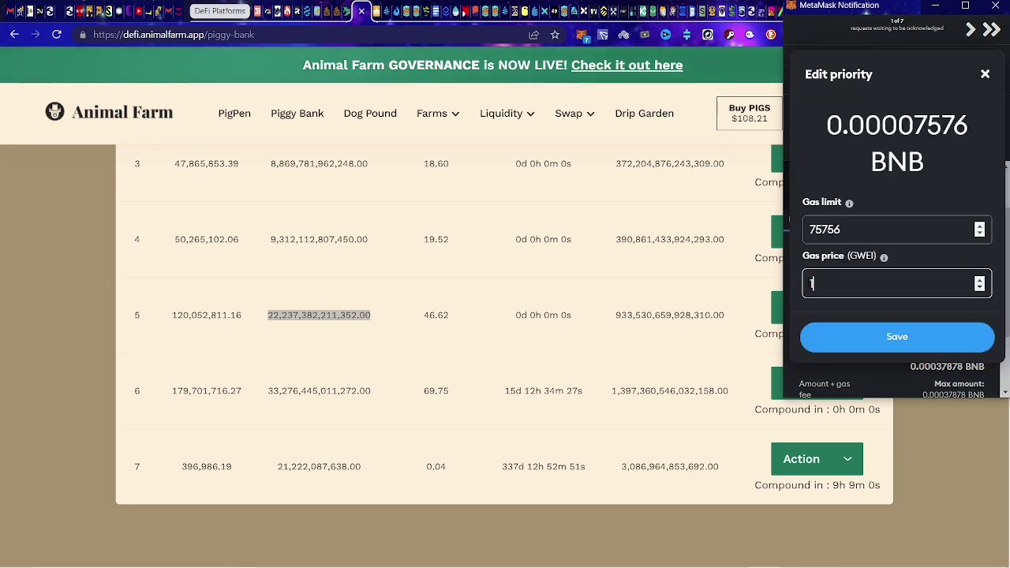
{"action": "left_click", "coordinate": [866, 345]}
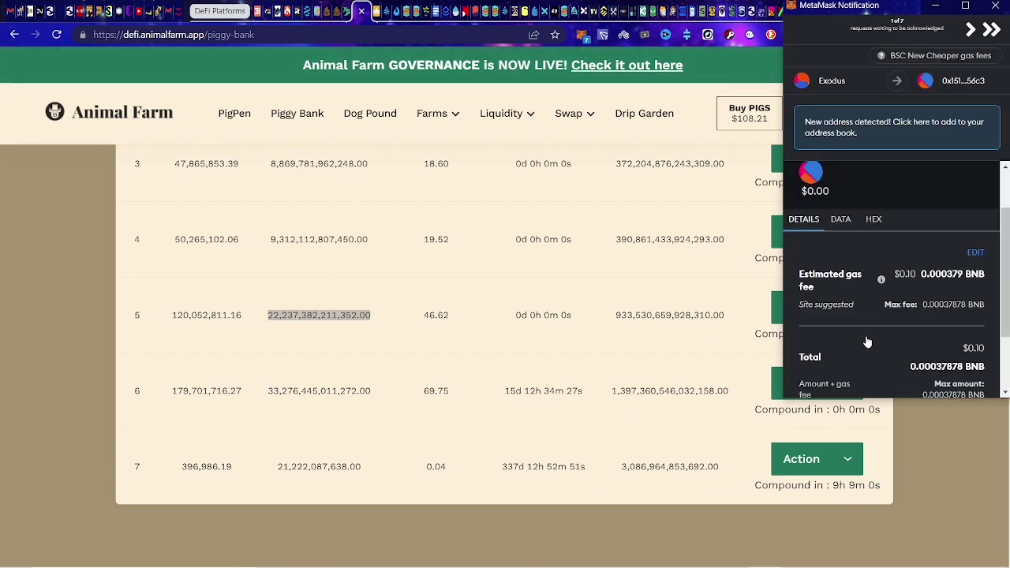
{"action": "scroll", "coordinate": [869, 330], "scroll_direction": "down", "scroll_amount": 2}
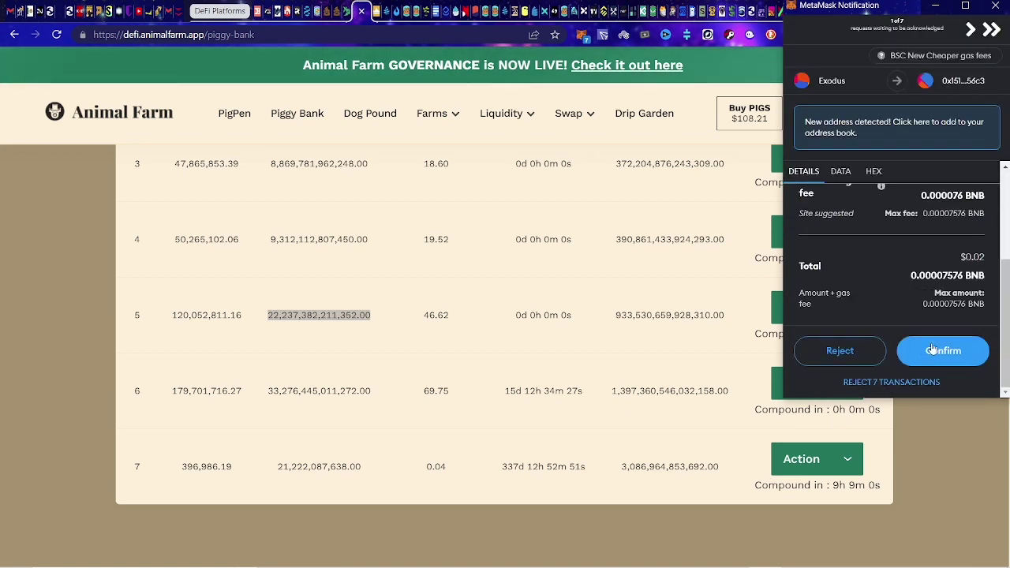
{"action": "left_click", "coordinate": [943, 356]}
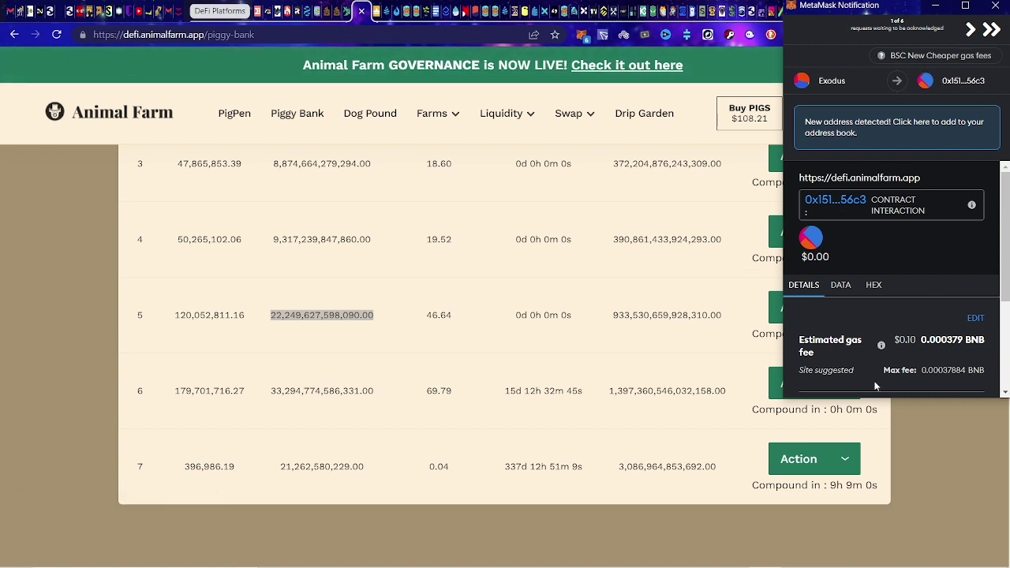
- Return to the My Piggybanks table and check the truffles value of piggybank 0
{"action": "left_click", "coordinate": [661, 285]}
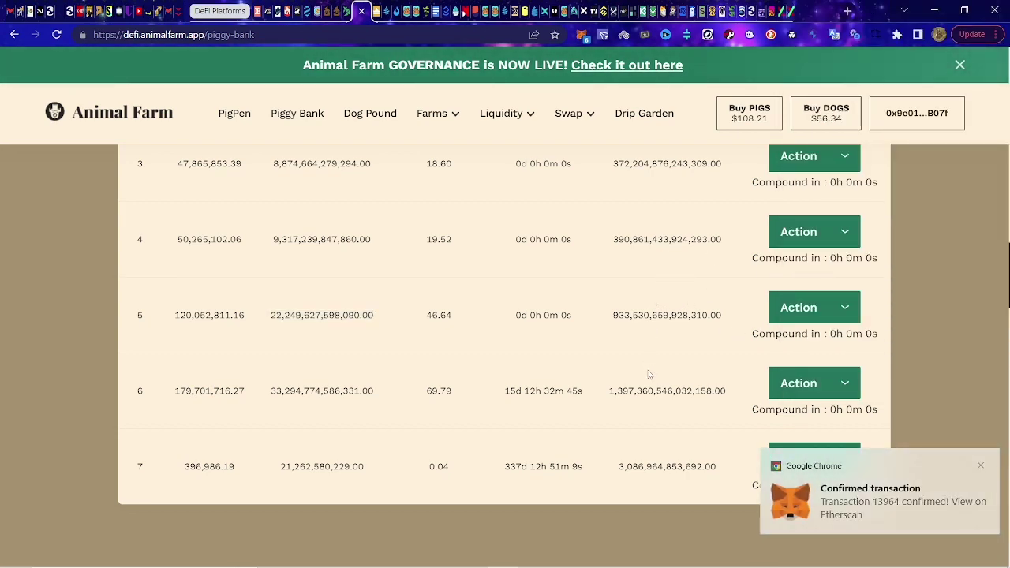
{"action": "scroll", "coordinate": [649, 374], "scroll_direction": "up", "scroll_amount": 6}
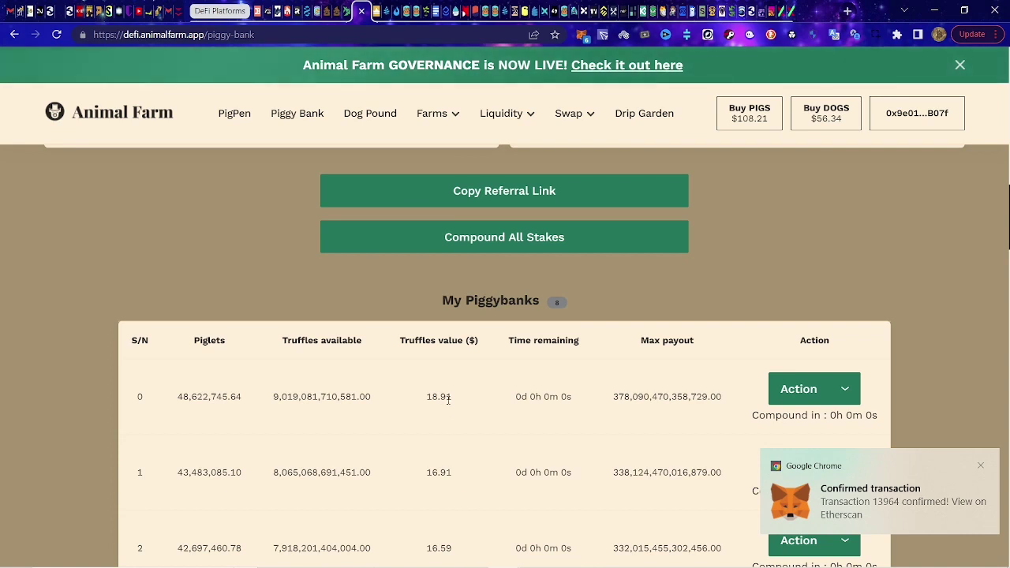
{"action": "scroll", "coordinate": [451, 342], "scroll_direction": "down", "scroll_amount": 1}
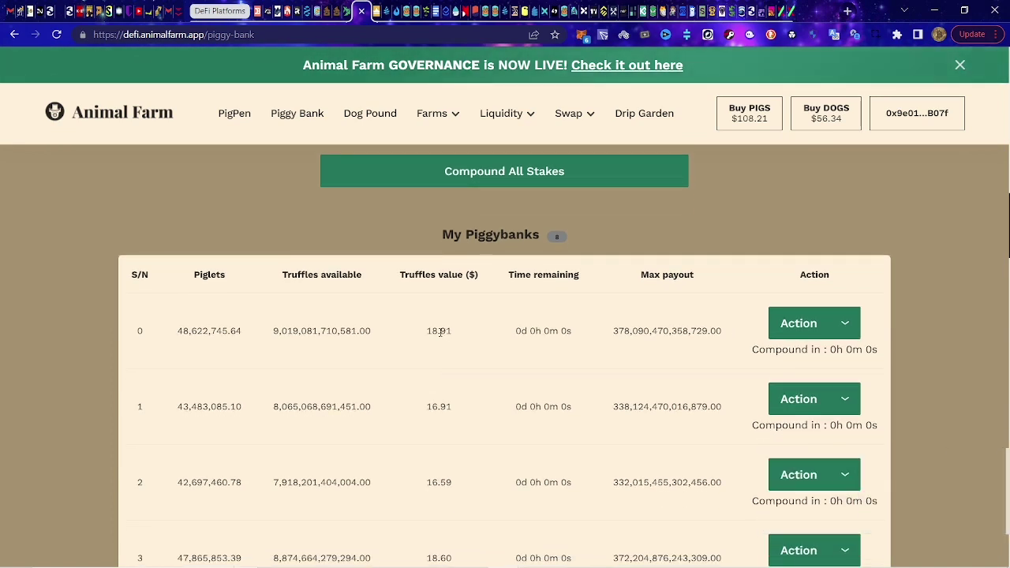
- Reload the Piggy Bank page and check the piglets, truffles and compound timers in the My Piggybanks table
{"action": "left_click", "coordinate": [348, 116]}
{"action": "left_click", "coordinate": [296, 115]}
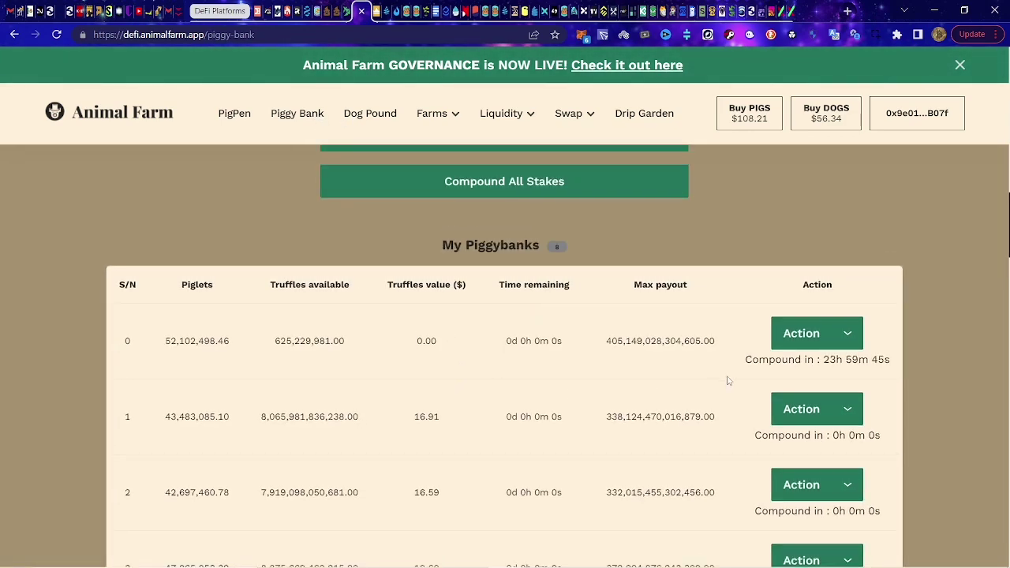
{"action": "scroll", "coordinate": [541, 403], "scroll_direction": "down", "scroll_amount": 5}
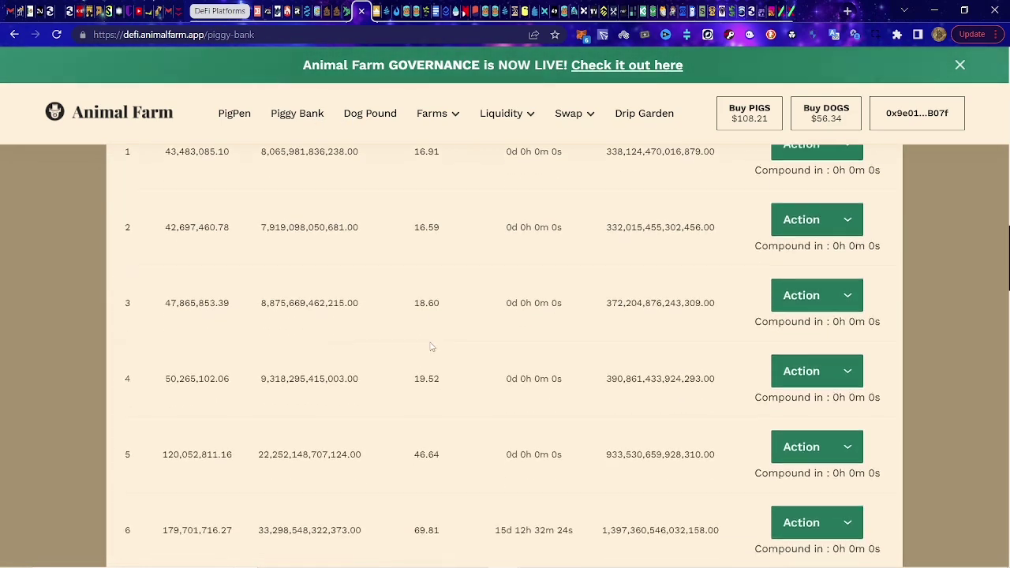
{"action": "scroll", "coordinate": [508, 360], "scroll_direction": "up", "scroll_amount": 10}
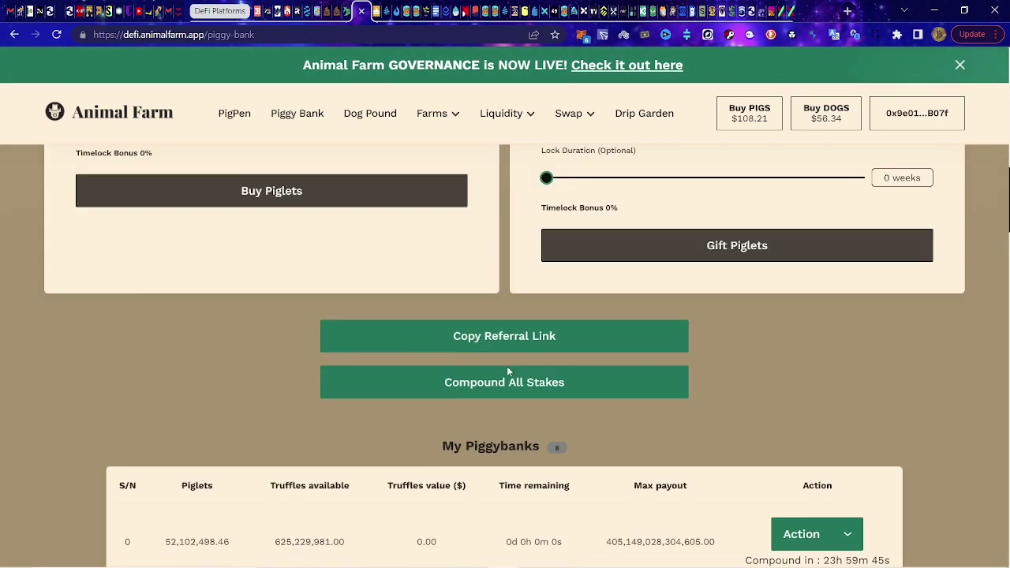
{"action": "scroll", "coordinate": [509, 330], "scroll_direction": "up", "scroll_amount": 2}
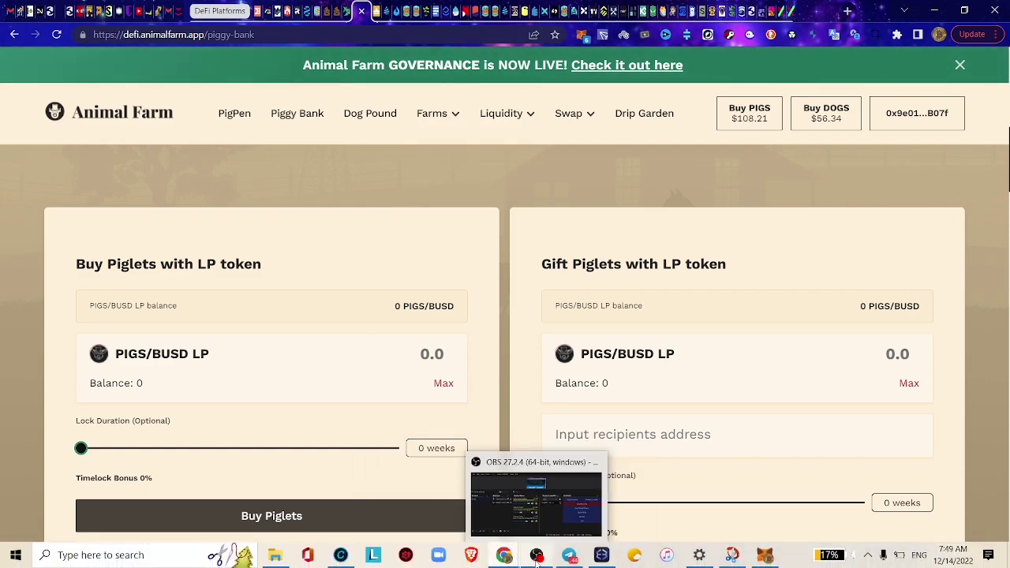
{"action": "left_click", "coordinate": [537, 558]}
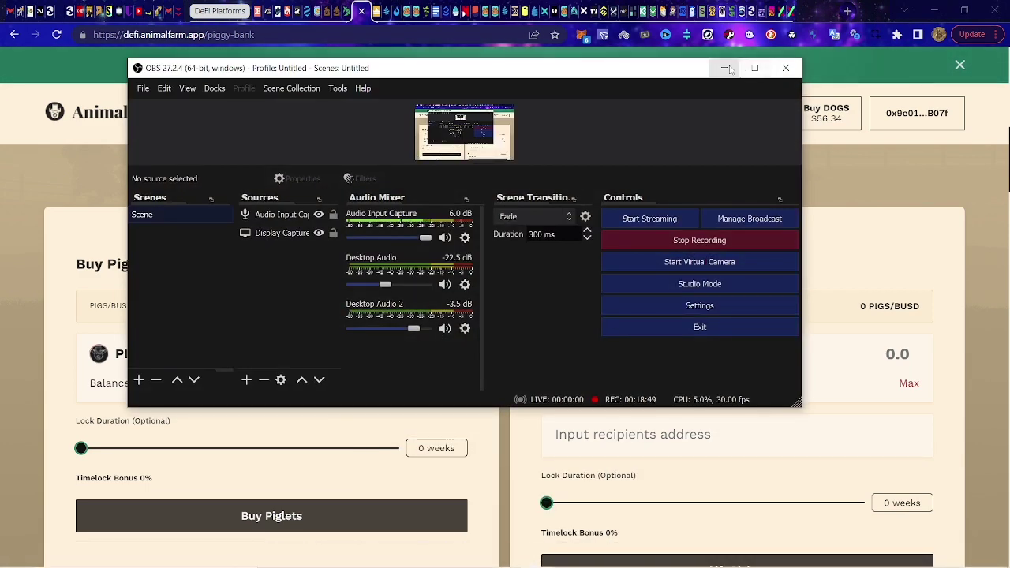
{"action": "left_click", "coordinate": [550, 519]}
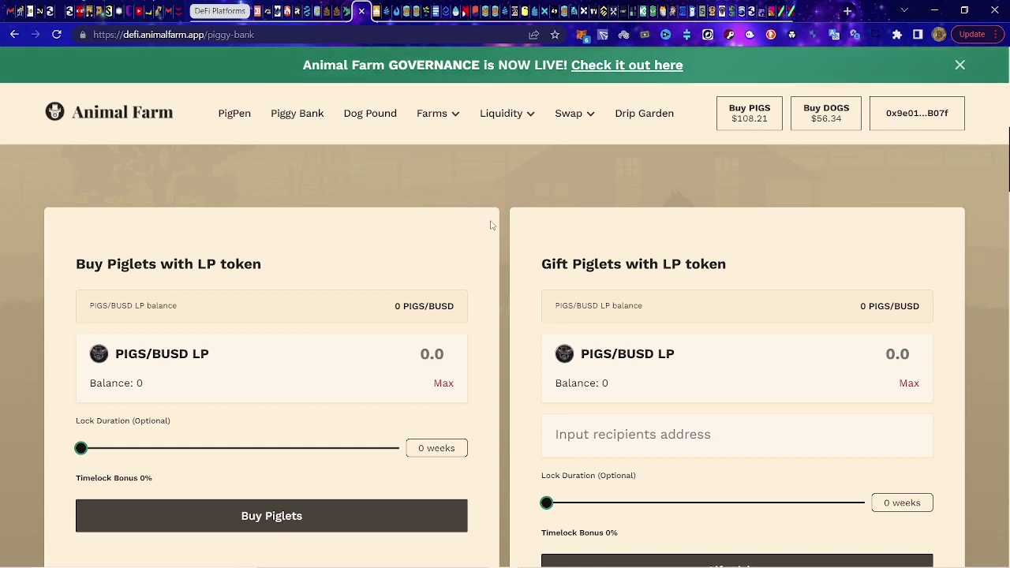
- Review the Piggy Bank description and its statistics on total value locked, PIGS supply, market cap and burned PIGS
{"action": "scroll", "coordinate": [506, 258], "scroll_direction": "down", "scroll_amount": 1}
{"action": "scroll", "coordinate": [503, 251], "scroll_direction": "up", "scroll_amount": 5}
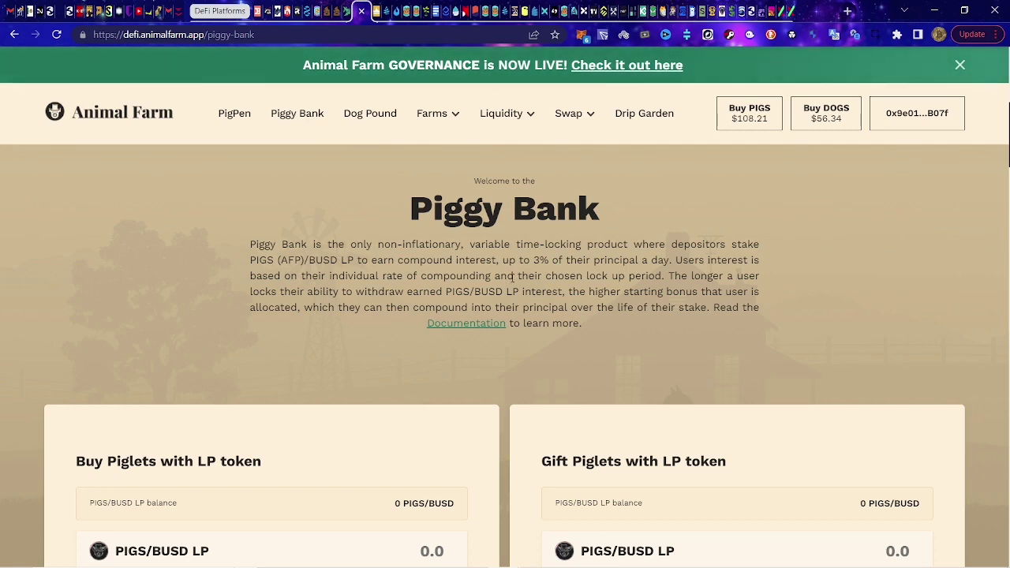
{"action": "scroll", "coordinate": [517, 275], "scroll_direction": "up", "scroll_amount": 5}
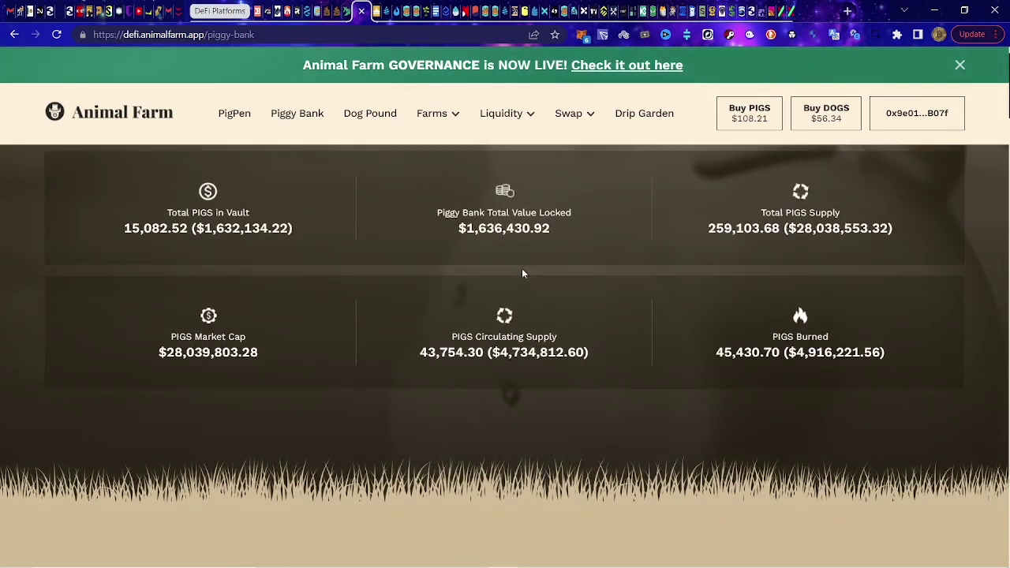
{"action": "scroll", "coordinate": [522, 273], "scroll_direction": "up", "scroll_amount": 1}
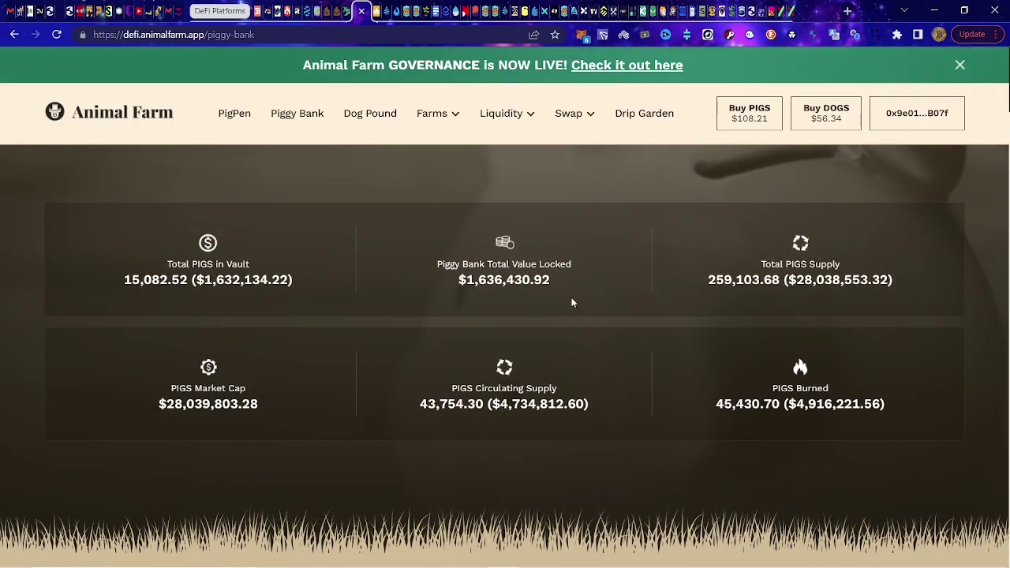
{"action": "scroll", "coordinate": [574, 300], "scroll_direction": "down", "scroll_amount": 5}
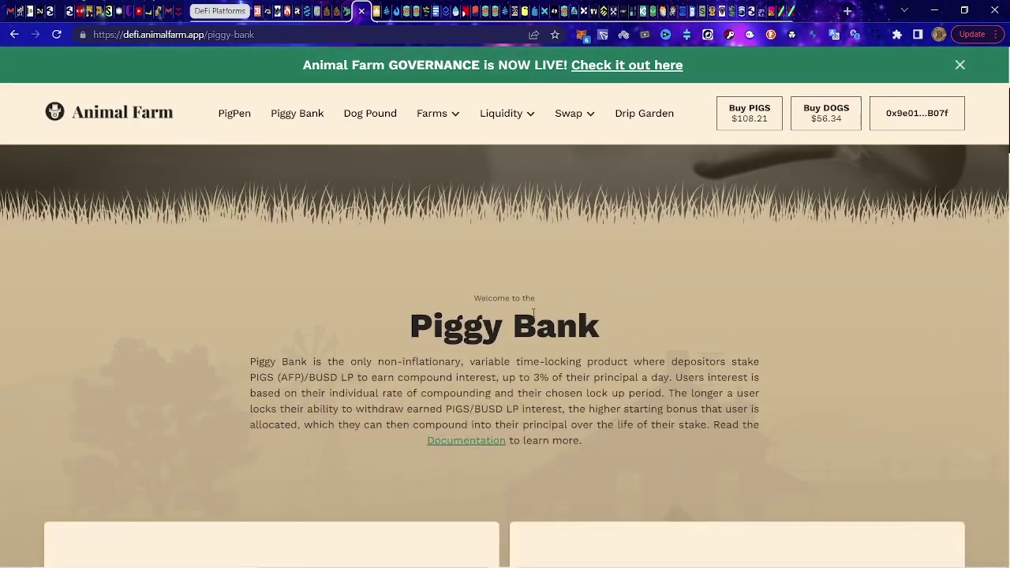
{"action": "scroll", "coordinate": [534, 313], "scroll_direction": "down", "scroll_amount": 2}
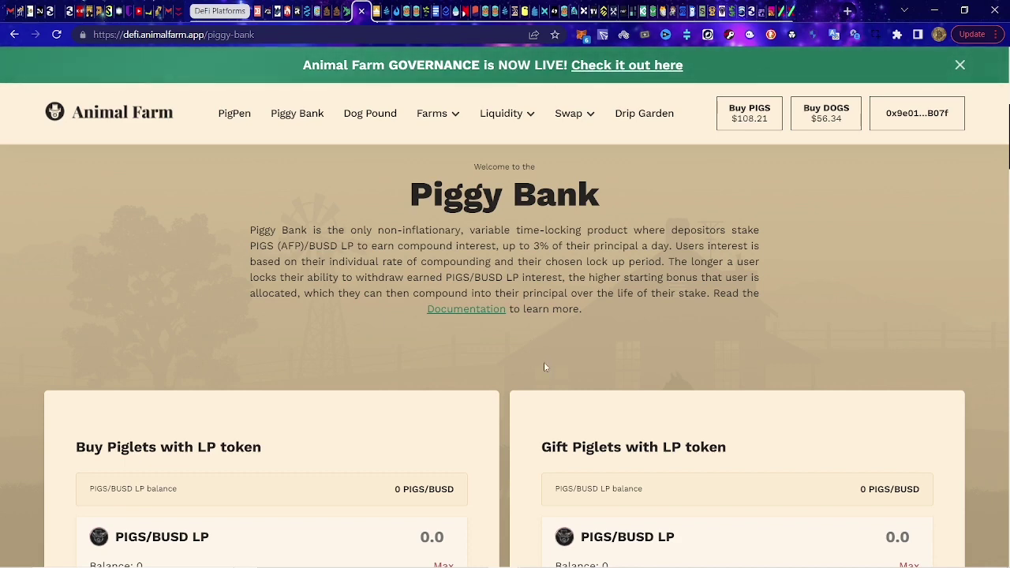
{"action": "scroll", "coordinate": [544, 361], "scroll_direction": "up", "scroll_amount": 3}
{"action": "scroll", "coordinate": [607, 403], "scroll_direction": "up", "scroll_amount": 3}
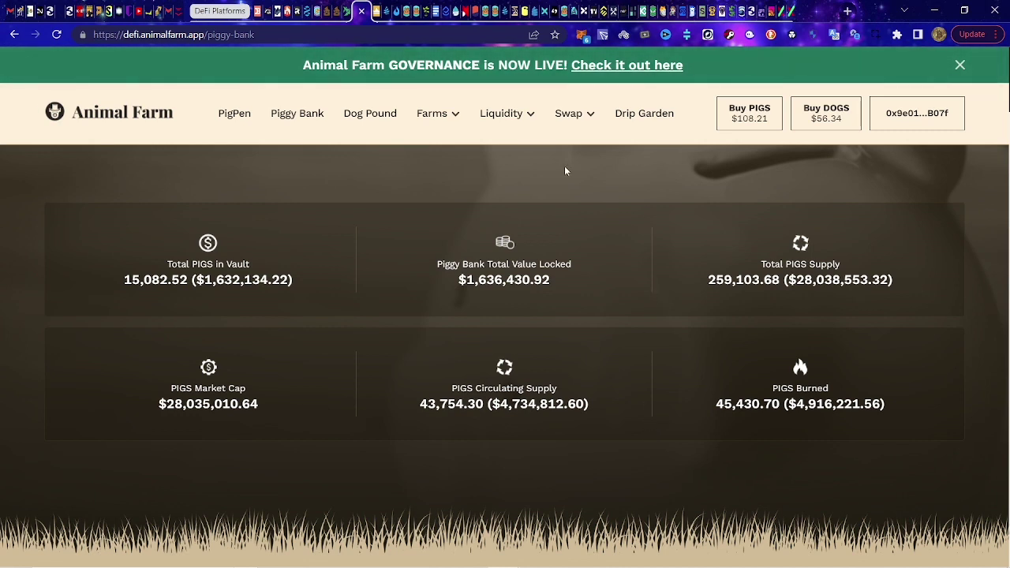
- Open the Dog Pound page and examine the pool type and tax reduction of each Staked DOGS entry
{"action": "left_click", "coordinate": [365, 122]}
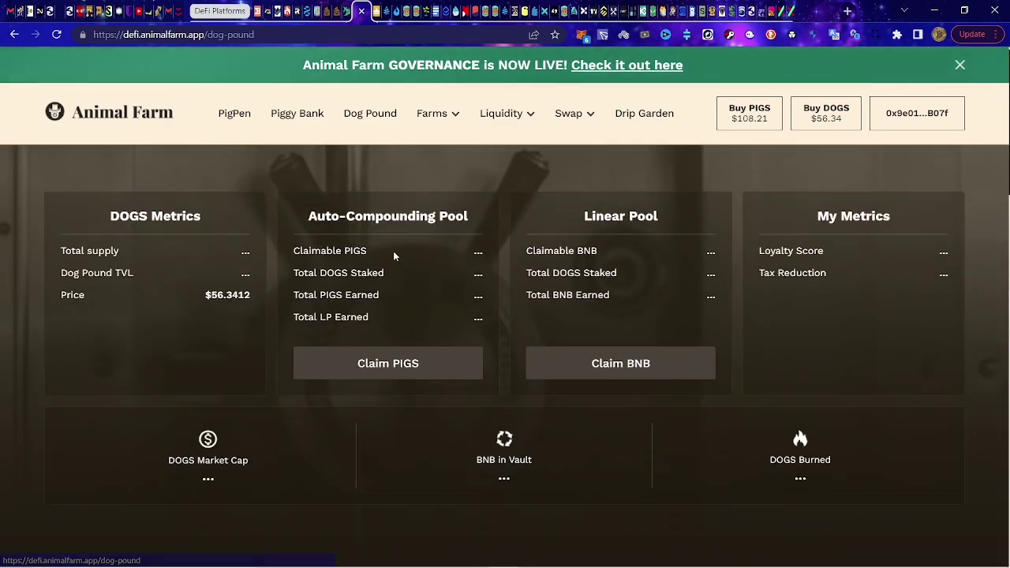
{"action": "scroll", "coordinate": [418, 277], "scroll_direction": "down", "scroll_amount": 3}
{"action": "scroll", "coordinate": [440, 306], "scroll_direction": "down", "scroll_amount": 7}
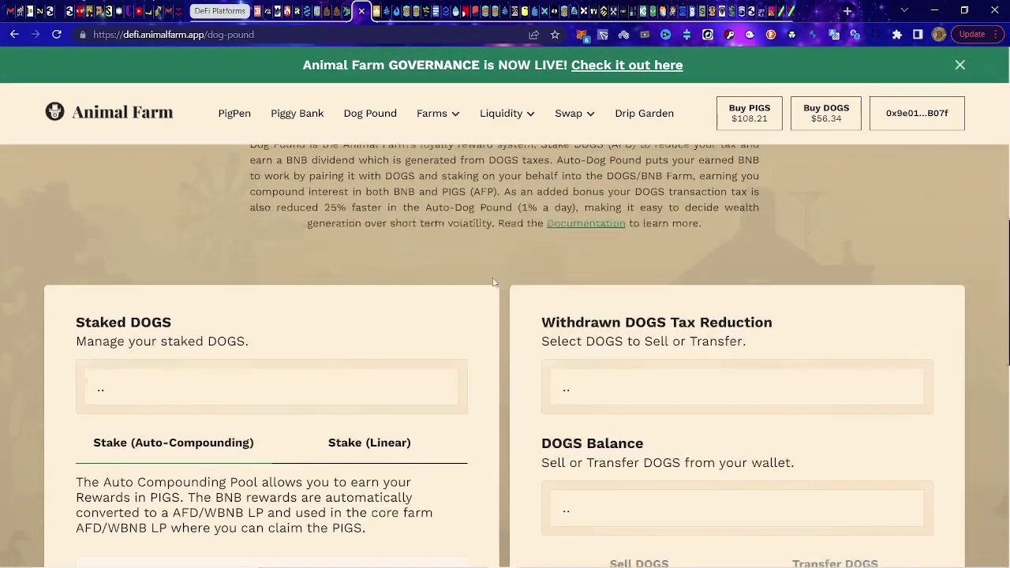
{"action": "scroll", "coordinate": [442, 446], "scroll_direction": "down", "scroll_amount": 1}
{"action": "scroll", "coordinate": [363, 280], "scroll_direction": "down", "scroll_amount": 2}
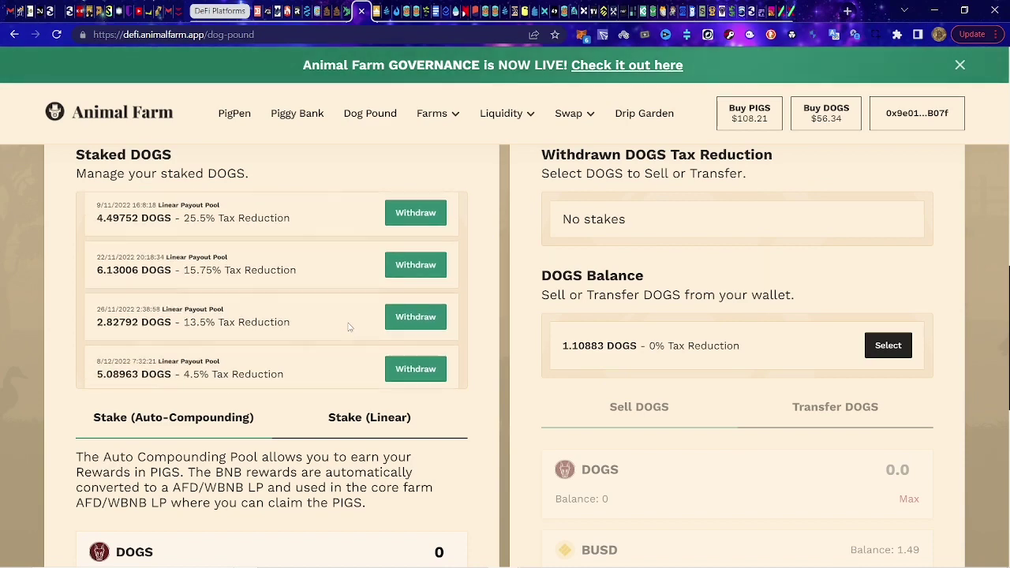
{"action": "scroll", "coordinate": [315, 312], "scroll_direction": "down", "scroll_amount": 1}
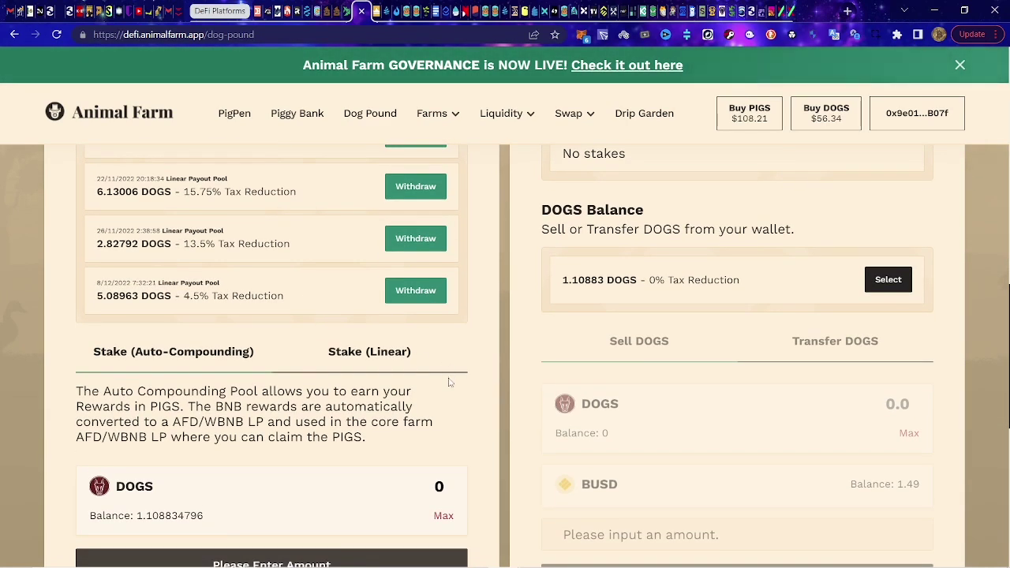
{"action": "scroll", "coordinate": [452, 385], "scroll_direction": "down", "scroll_amount": 1}
{"action": "scroll", "coordinate": [334, 302], "scroll_direction": "up", "scroll_amount": 2}
{"action": "scroll", "coordinate": [372, 277], "scroll_direction": "up", "scroll_amount": 3}
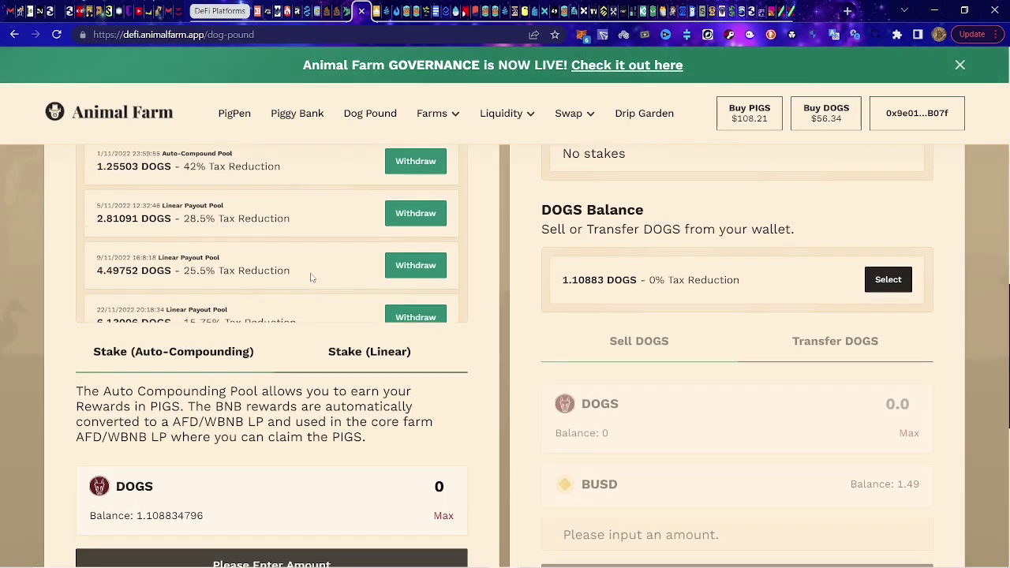
{"action": "scroll", "coordinate": [310, 276], "scroll_direction": "up", "scroll_amount": 2}
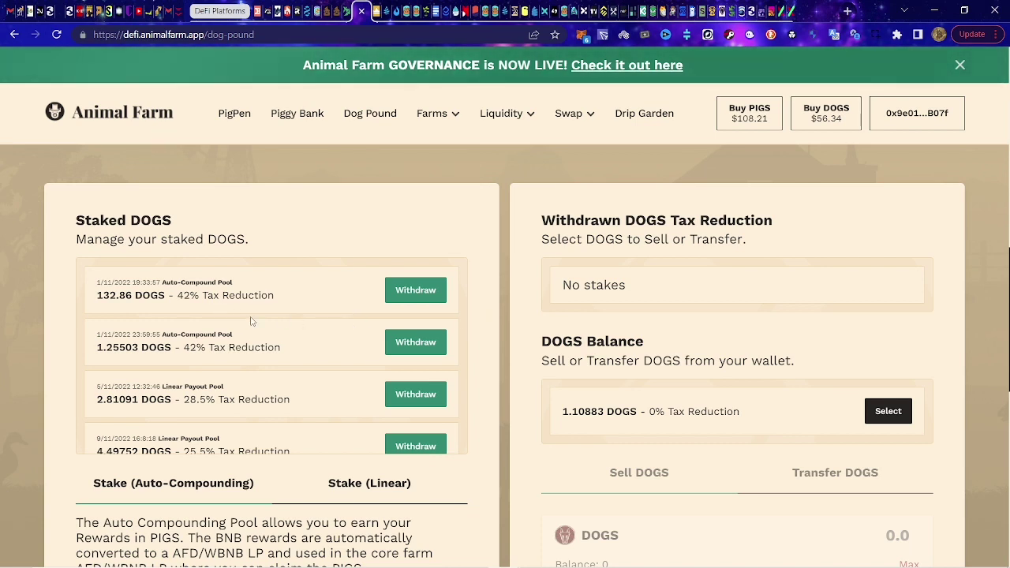
{"action": "scroll", "coordinate": [273, 332], "scroll_direction": "down", "scroll_amount": 1}
{"action": "scroll", "coordinate": [273, 333], "scroll_direction": "down", "scroll_amount": 3}
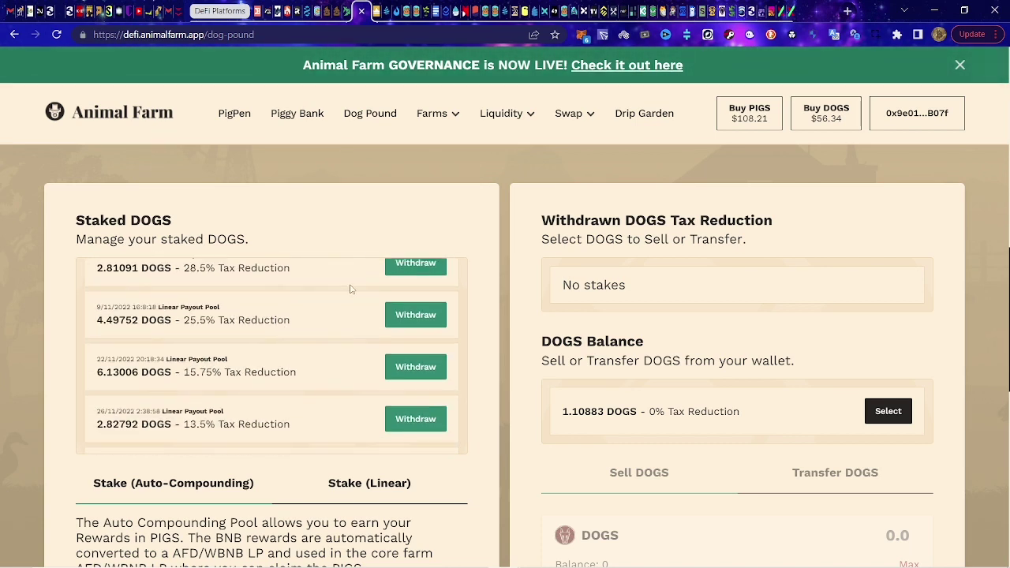
{"action": "scroll", "coordinate": [315, 327], "scroll_direction": "down", "scroll_amount": 1}
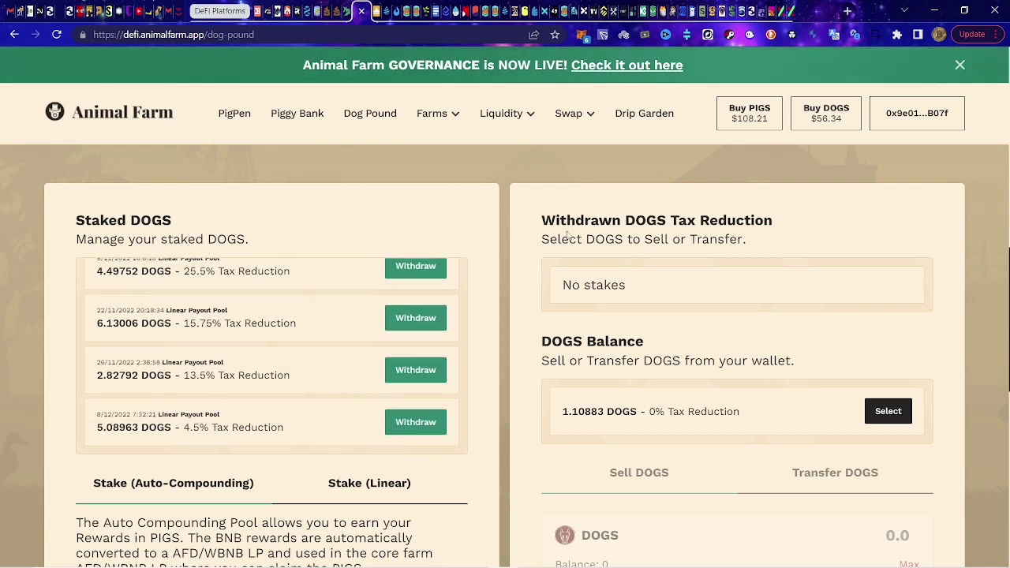
- Compare the claimable rewards and staked DOGS of the Auto-Compounding Pool and the Linear Pool in the Dog Pound
{"action": "scroll", "coordinate": [536, 276], "scroll_direction": "up", "scroll_amount": 5}
{"action": "scroll", "coordinate": [537, 276], "scroll_direction": "up", "scroll_amount": 4}
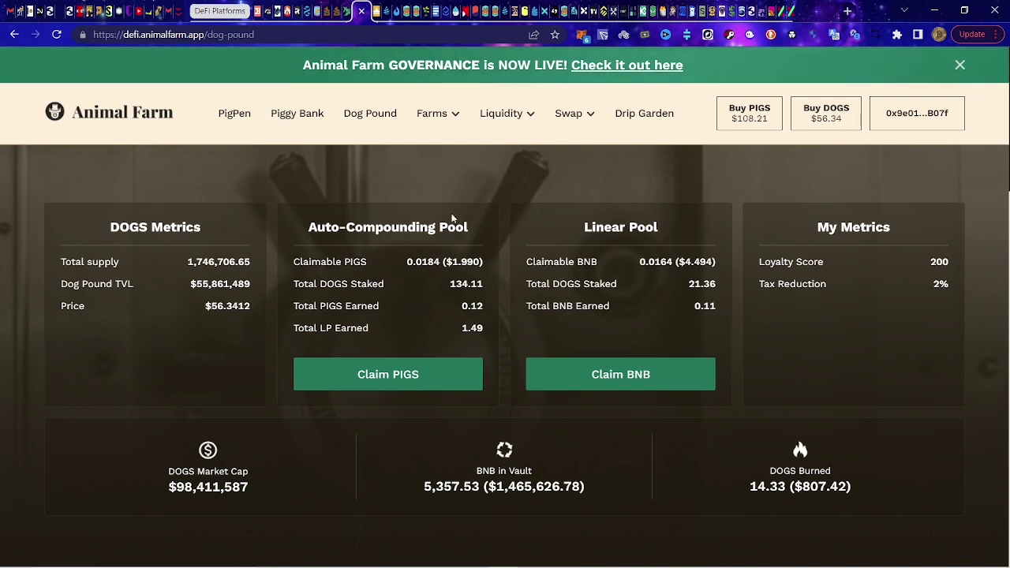
{"action": "left_click_drag", "start_coordinate": [308, 227], "coordinate": [658, 229]}
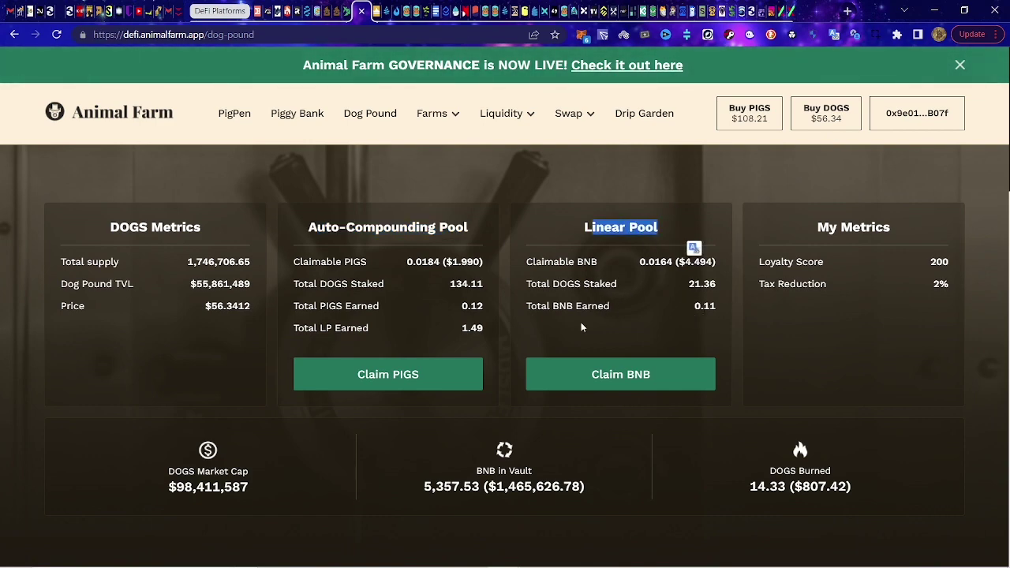
{"action": "scroll", "coordinate": [584, 332], "scroll_direction": "down", "scroll_amount": 2}
{"action": "scroll", "coordinate": [595, 277], "scroll_direction": "up", "scroll_amount": 1}
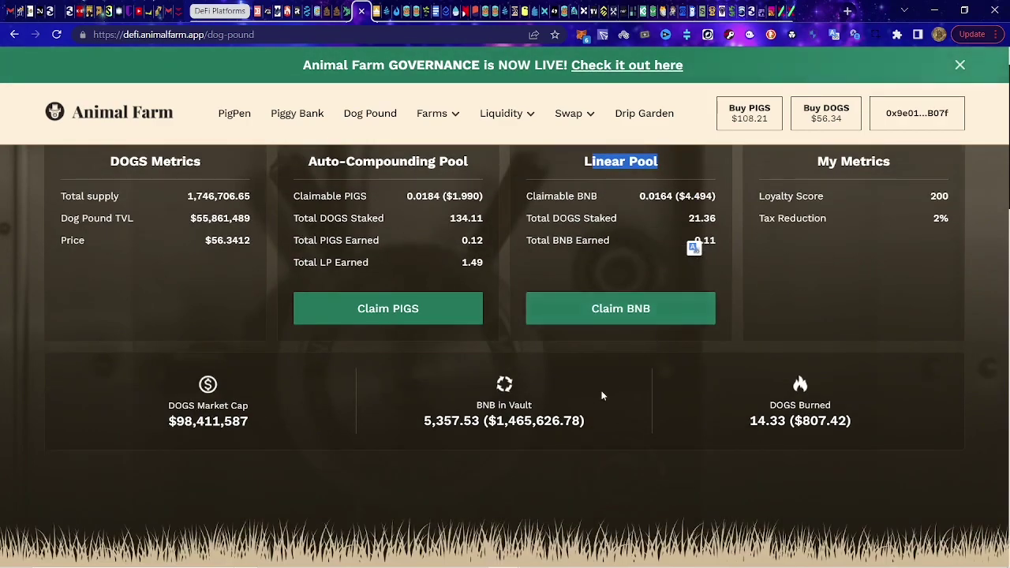
- Review the Dog Pound's staking options, DOGS balance and withdrawable DOGS/BNB LP balance, and return to the pool metrics
{"action": "scroll", "coordinate": [602, 396], "scroll_direction": "down", "scroll_amount": 8}
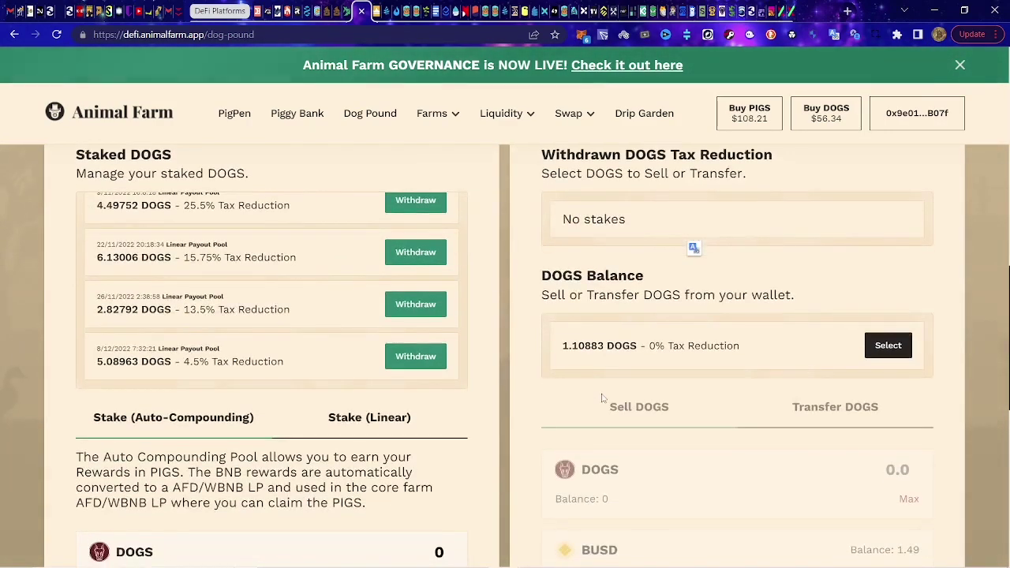
{"action": "scroll", "coordinate": [598, 406], "scroll_direction": "down", "scroll_amount": 2}
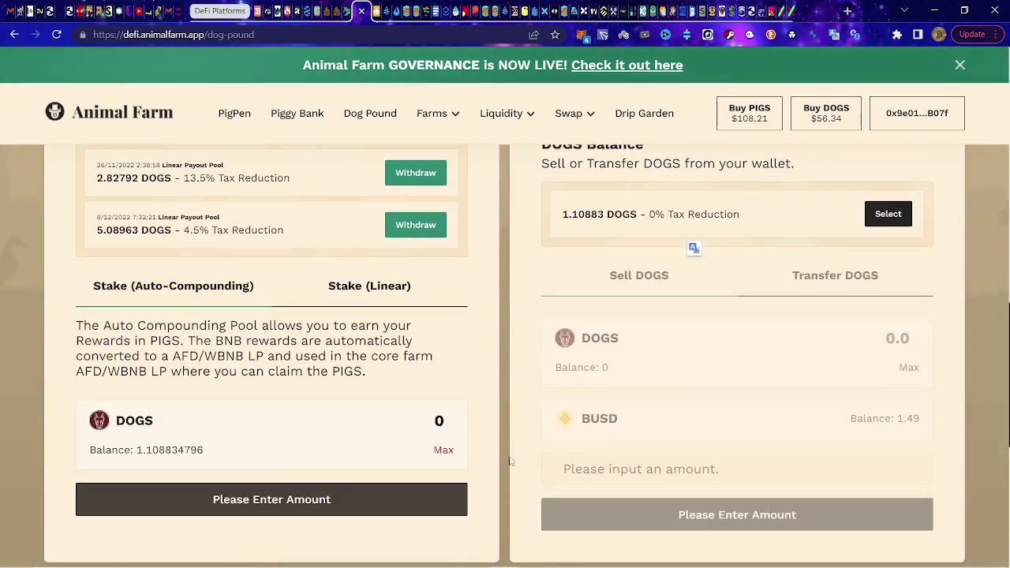
{"action": "scroll", "coordinate": [510, 462], "scroll_direction": "down", "scroll_amount": 1}
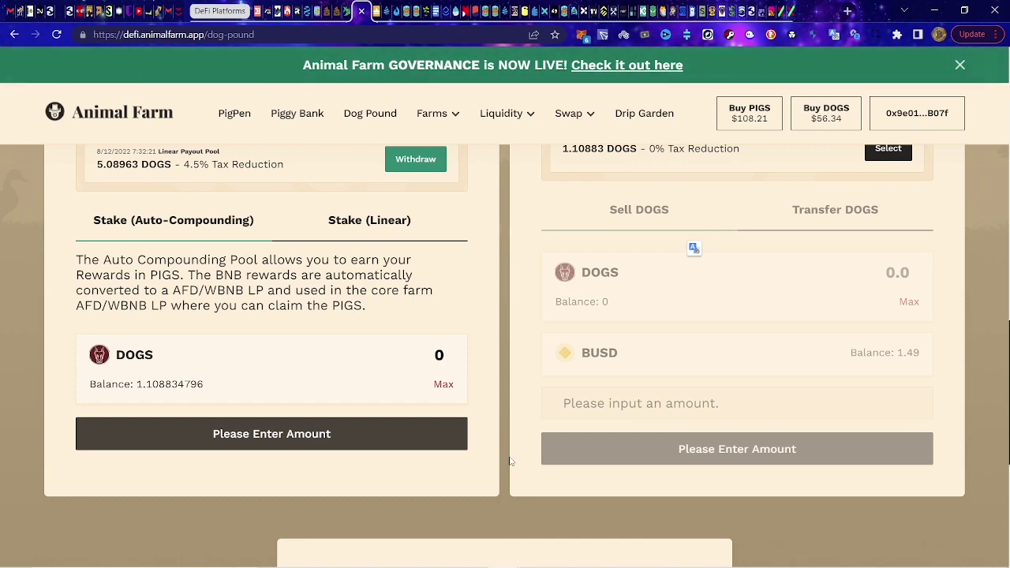
{"action": "scroll", "coordinate": [510, 462], "scroll_direction": "down", "scroll_amount": 3}
{"action": "scroll", "coordinate": [541, 462], "scroll_direction": "down", "scroll_amount": 2}
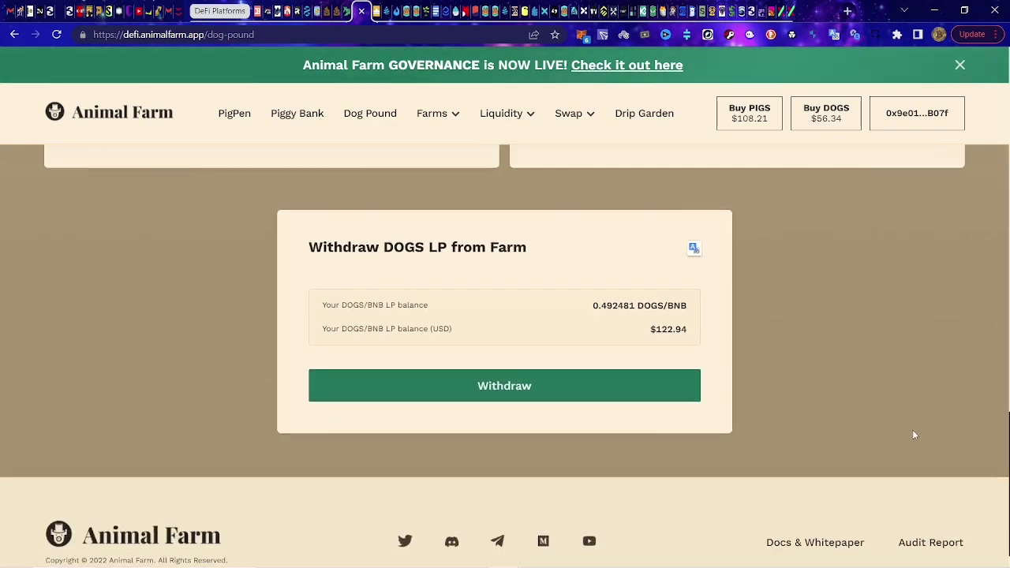
{"action": "scroll", "coordinate": [894, 417], "scroll_direction": "up", "scroll_amount": 15}
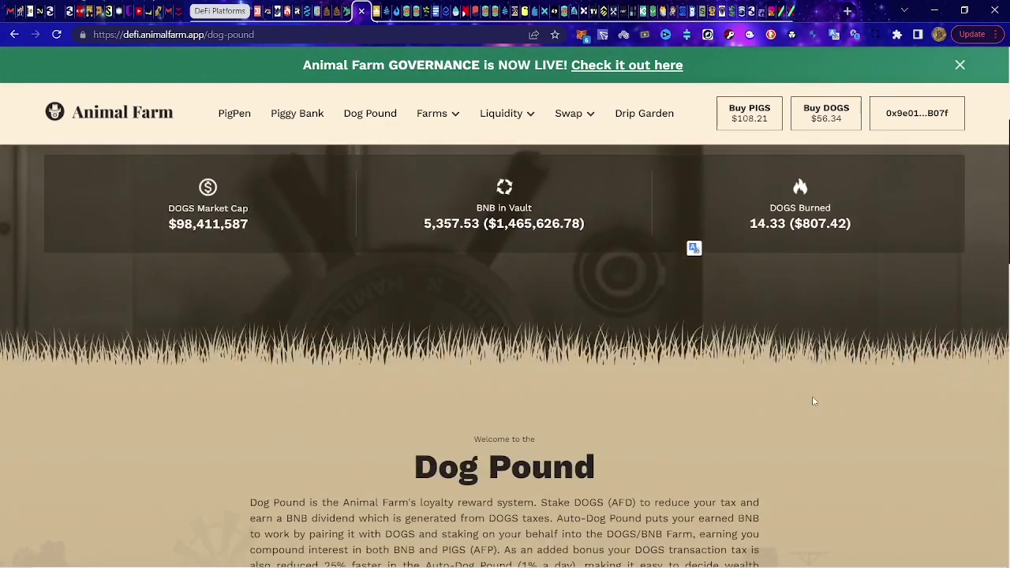
{"action": "scroll", "coordinate": [812, 401], "scroll_direction": "up", "scroll_amount": 4}
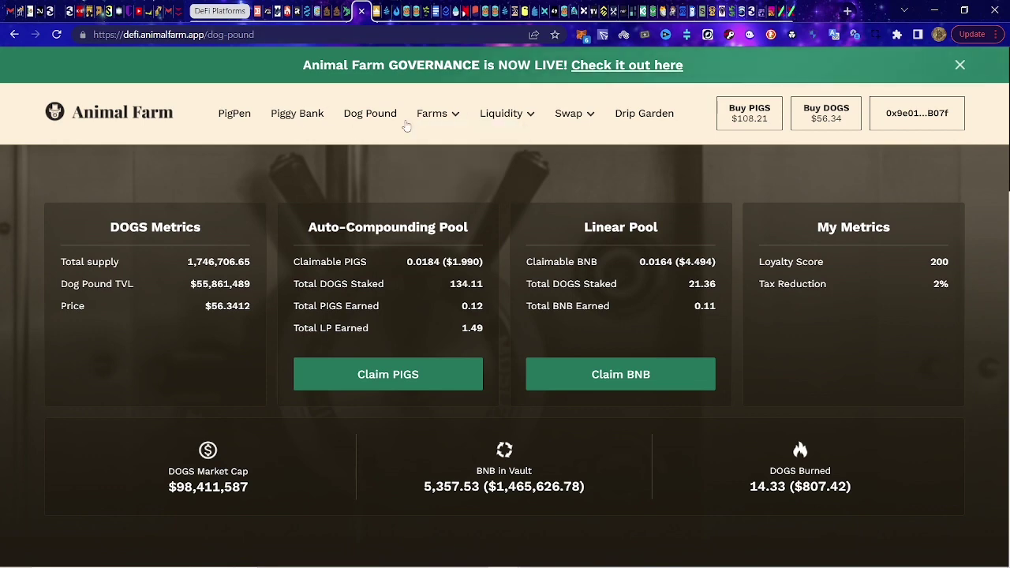
- Switch to the DRIP Network Faucet page and check the available, deposits and claimed figures
{"action": "left_click", "coordinate": [379, 11]}
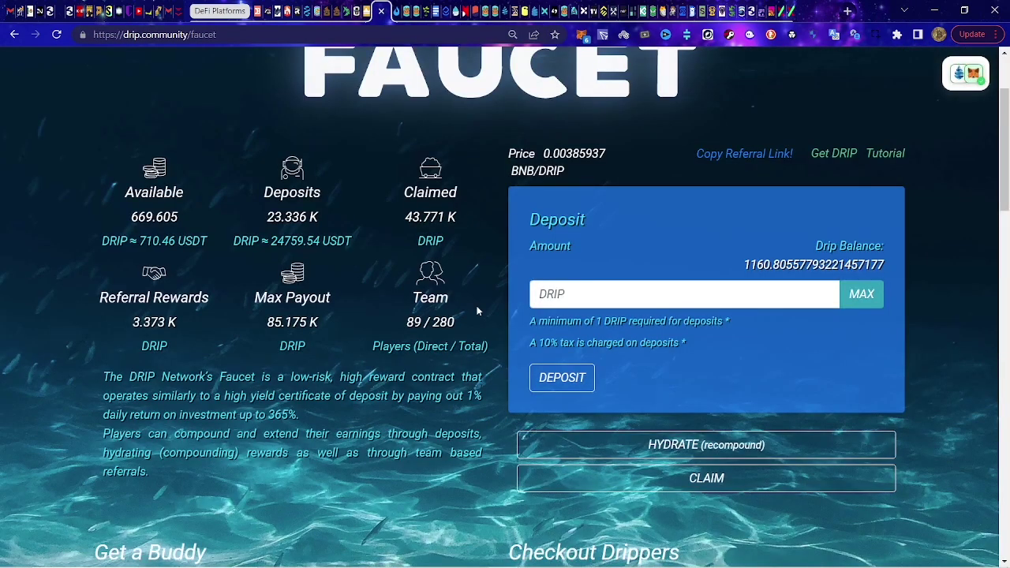
{"action": "scroll", "coordinate": [476, 328], "scroll_direction": "up", "scroll_amount": 3}
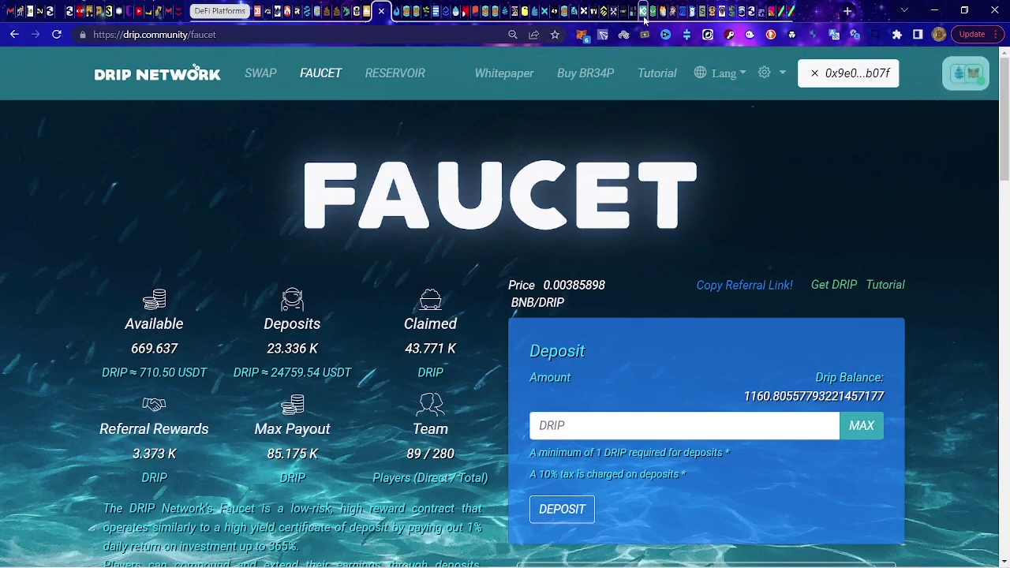
- Switch to the Piston Race dashboard to review the gas tank and available fuel, and check the PSTN value on the start page
{"action": "left_click", "coordinate": [614, 13]}
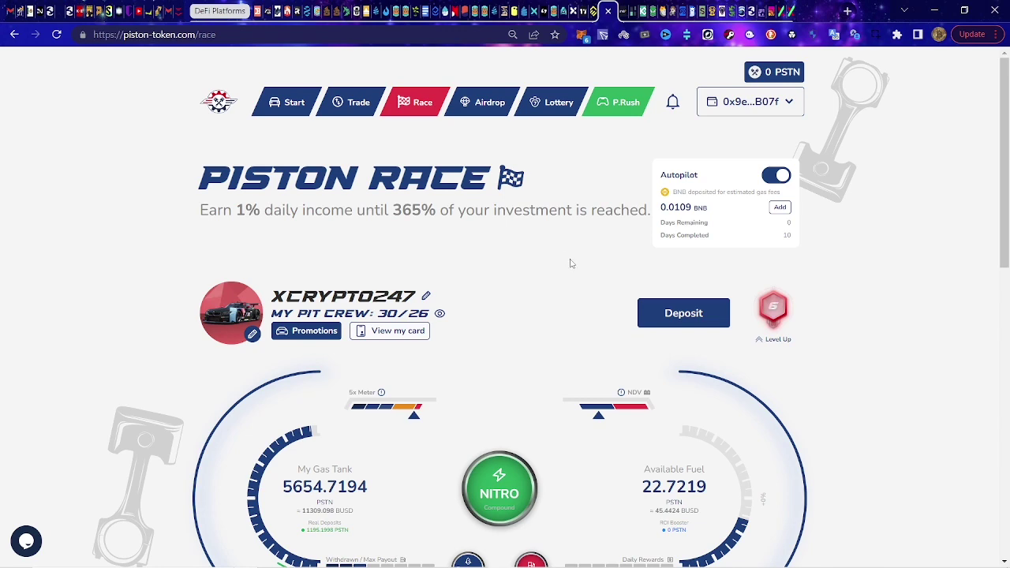
{"action": "scroll", "coordinate": [876, 412], "scroll_direction": "down", "scroll_amount": 1}
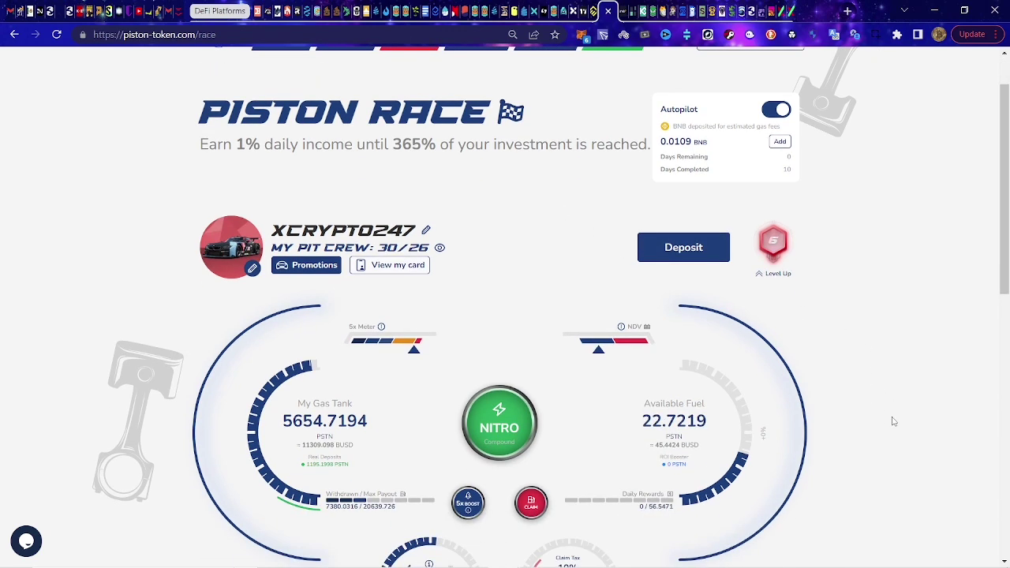
{"action": "scroll", "coordinate": [894, 421], "scroll_direction": "down", "scroll_amount": 2}
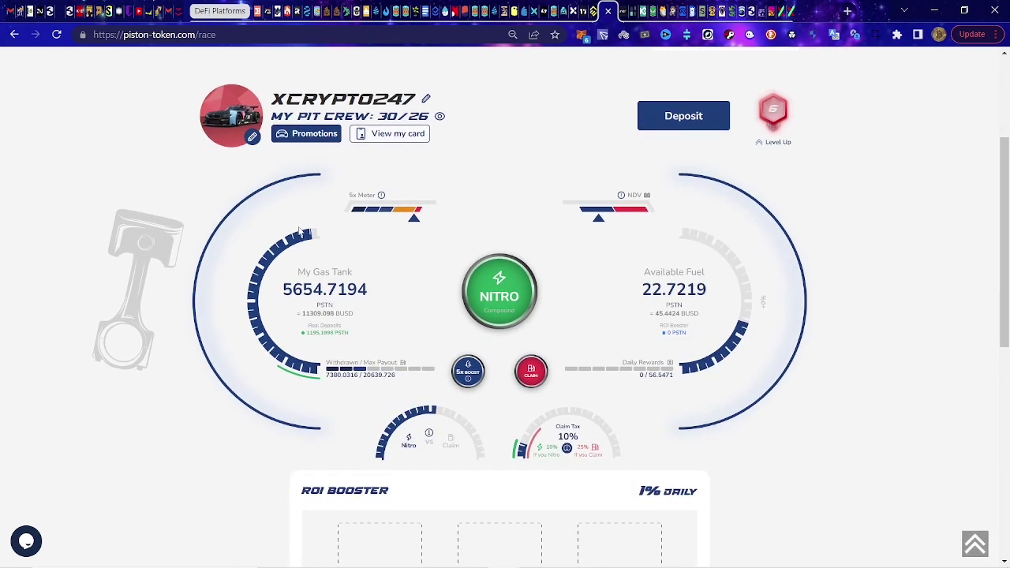
{"action": "scroll", "coordinate": [359, 316], "scroll_direction": "up", "scroll_amount": 3}
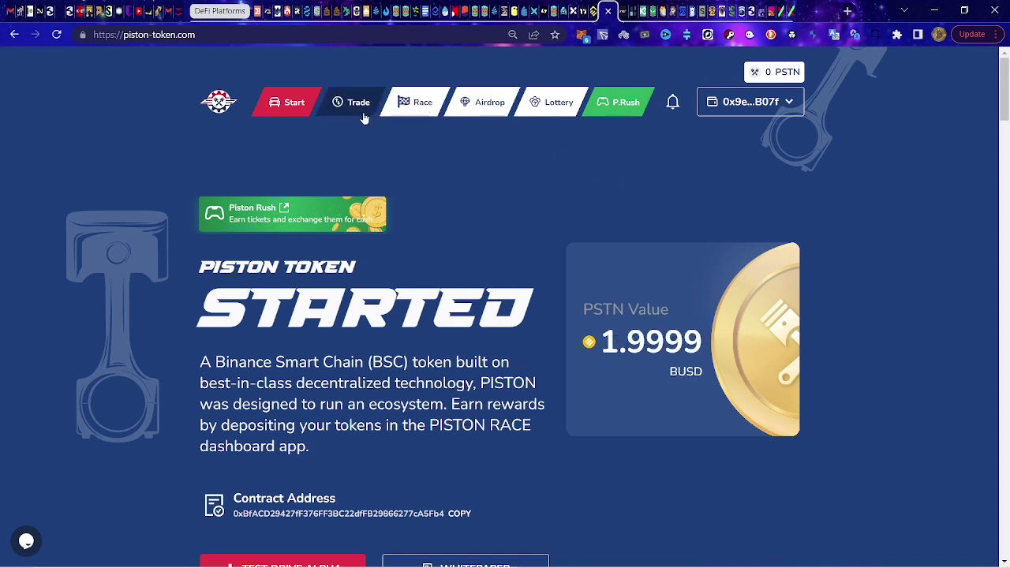
- Open the Piston Race dashboard and review the gas tank's PSTN amount and its BUSD value
{"action": "left_click", "coordinate": [418, 105]}
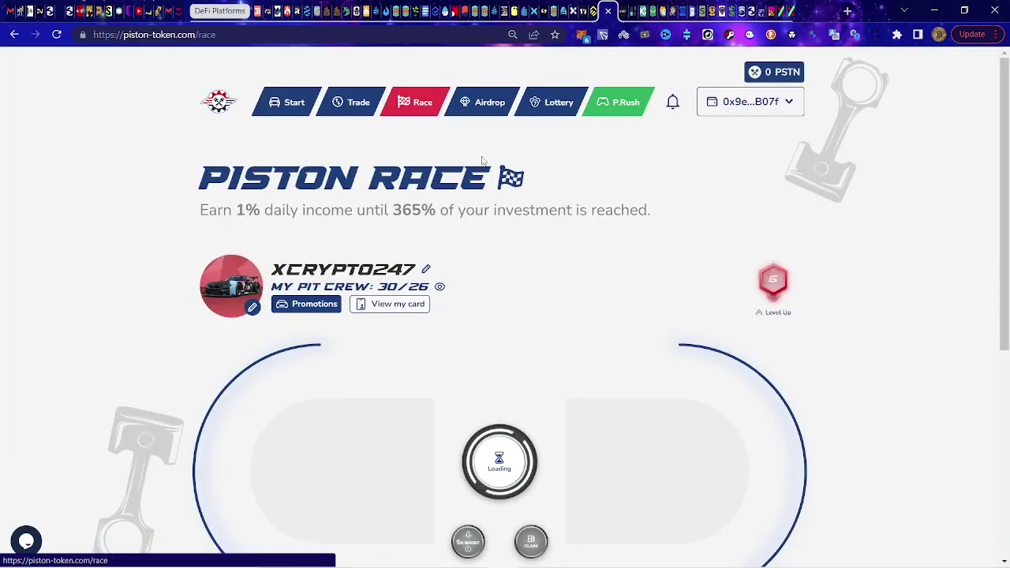
{"action": "scroll", "coordinate": [582, 301], "scroll_direction": "down", "scroll_amount": 1}
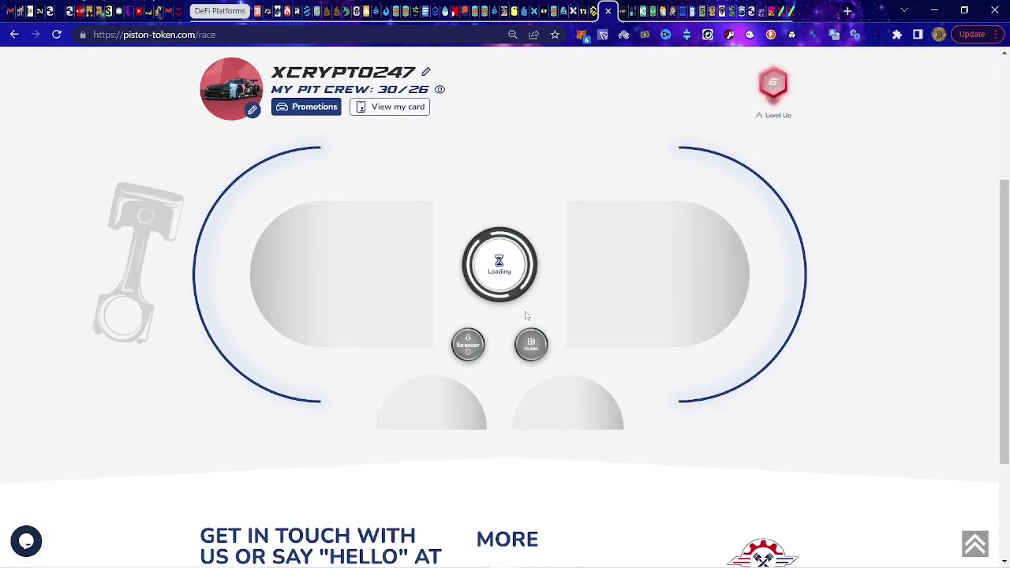
{"action": "scroll", "coordinate": [379, 284], "scroll_direction": "up", "scroll_amount": 3}
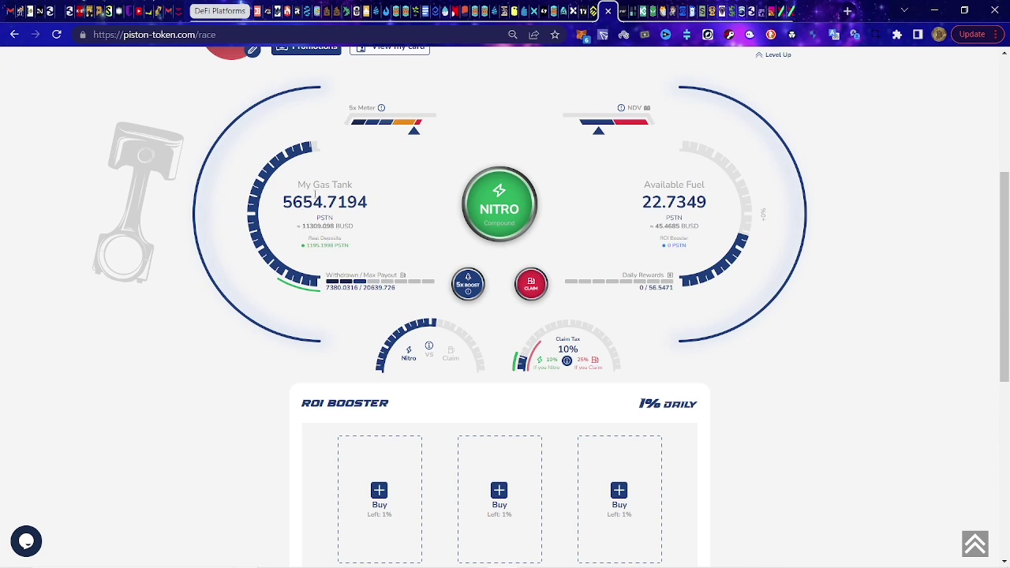
{"action": "left_click_drag", "start_coordinate": [286, 202], "coordinate": [382, 213]}
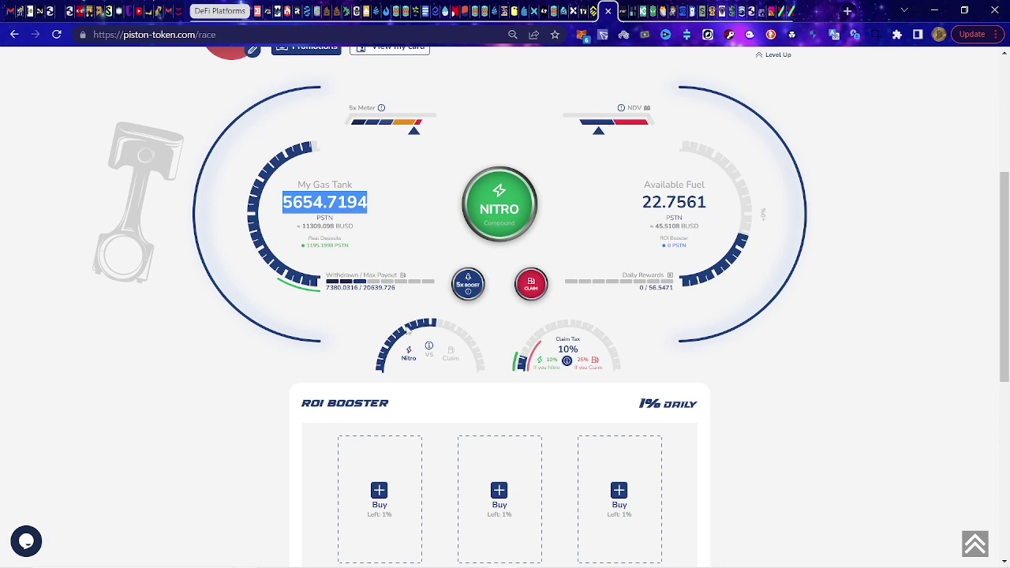
{"action": "left_click_drag", "start_coordinate": [299, 226], "coordinate": [347, 235]}
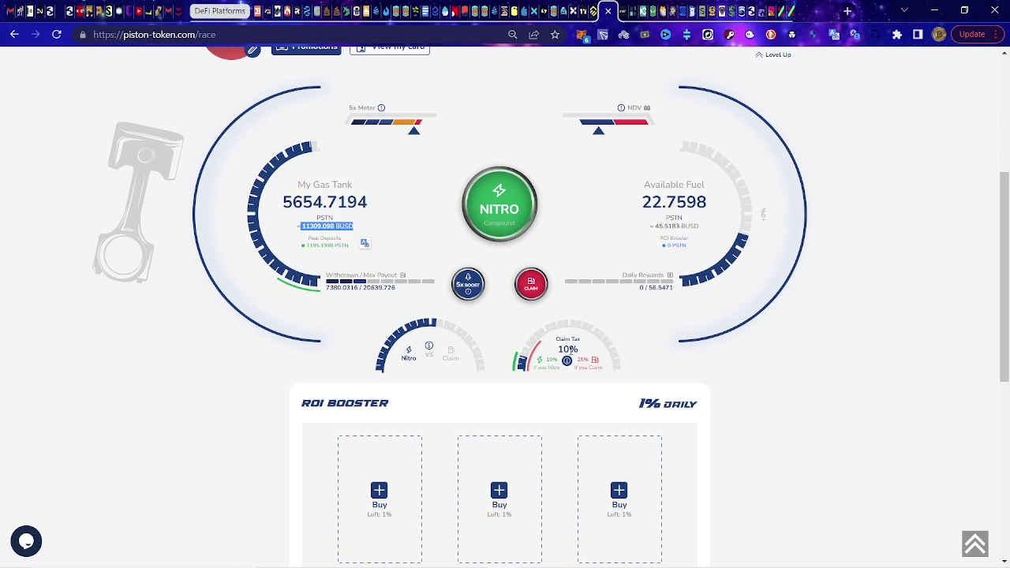
- Examine the Claim Tax details, covering the tax rate brackets and the claim backlog, and close them
{"action": "left_click", "coordinate": [567, 363]}
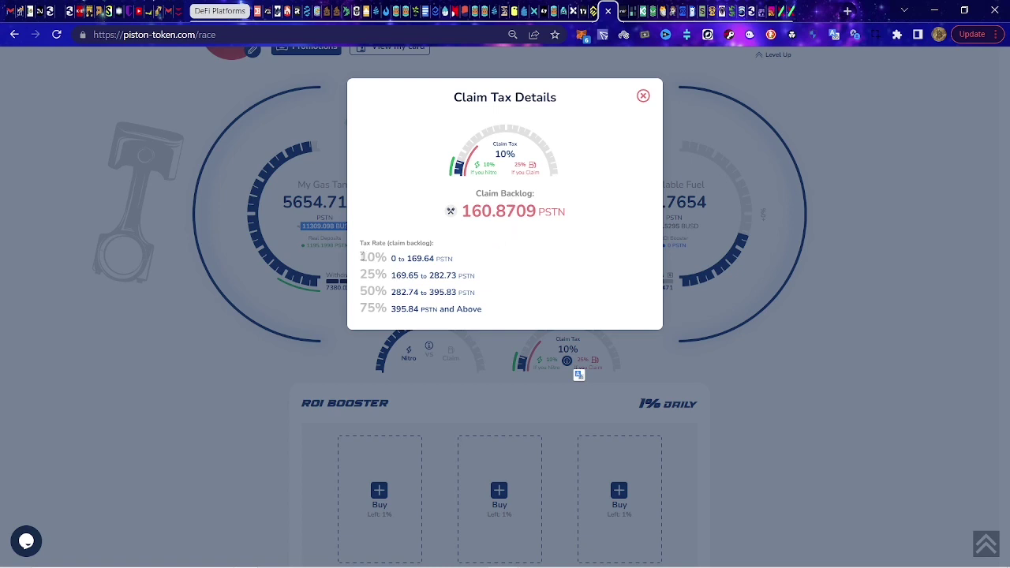
{"action": "left_click_drag", "start_coordinate": [361, 255], "coordinate": [488, 312]}
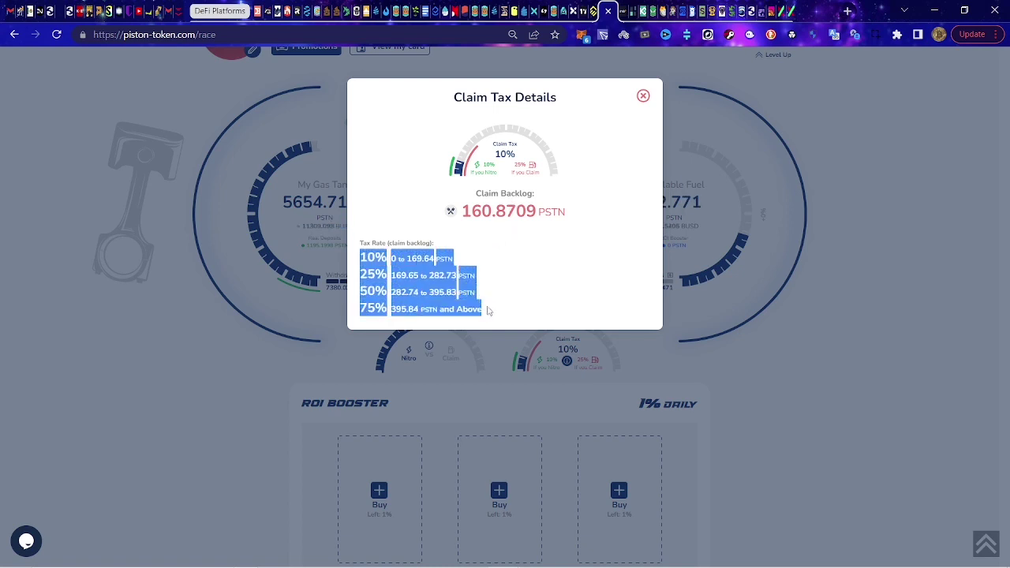
{"action": "left_click", "coordinate": [536, 253]}
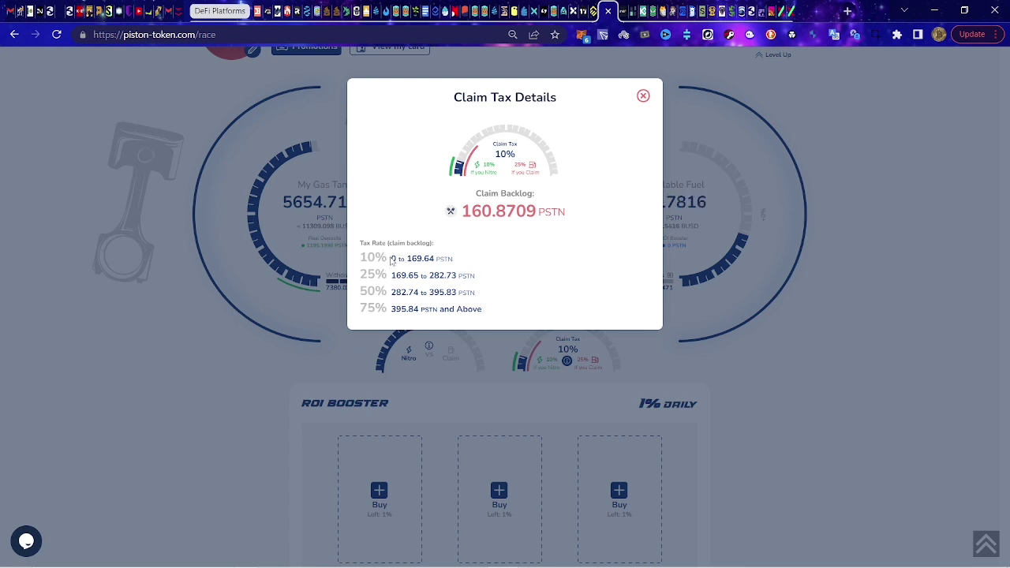
{"action": "left_click_drag", "start_coordinate": [392, 259], "coordinate": [440, 259]}
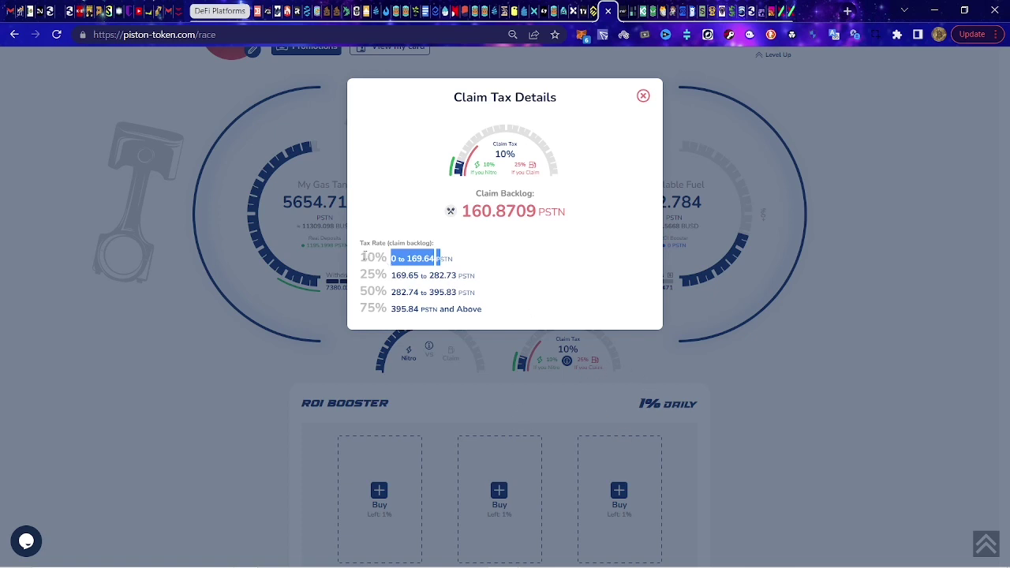
{"action": "left_click_drag", "start_coordinate": [364, 257], "coordinate": [392, 266]}
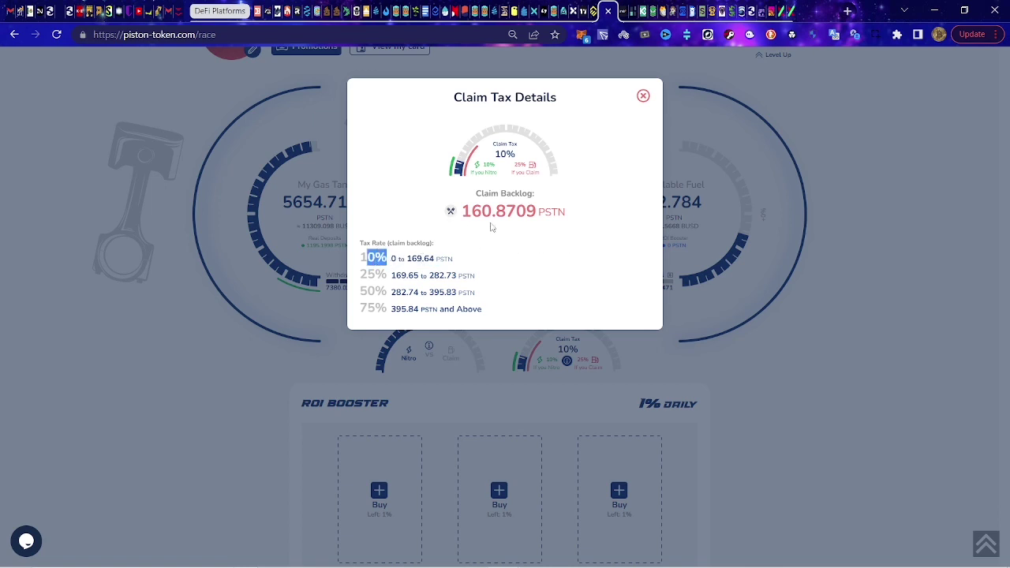
{"action": "left_click", "coordinate": [463, 212]}
{"action": "left_click_drag", "start_coordinate": [463, 212], "coordinate": [567, 214]}
{"action": "left_click", "coordinate": [684, 235]}
{"action": "left_click", "coordinate": [644, 96]}
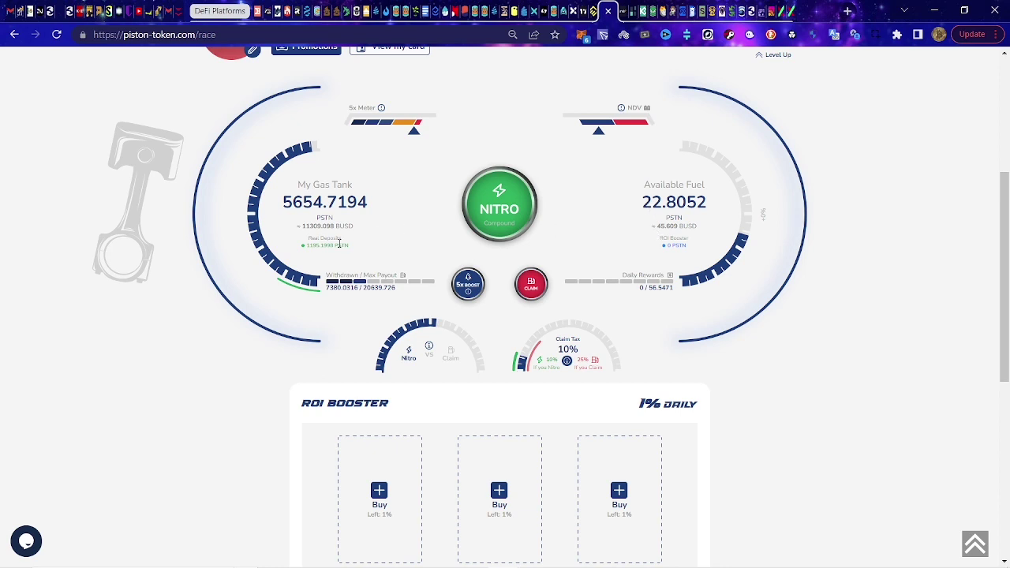
- Compare the BUSD values of the gas tank and the available fuel, and check the lowest claim tax bracket
{"action": "left_click_drag", "start_coordinate": [303, 226], "coordinate": [331, 227]}
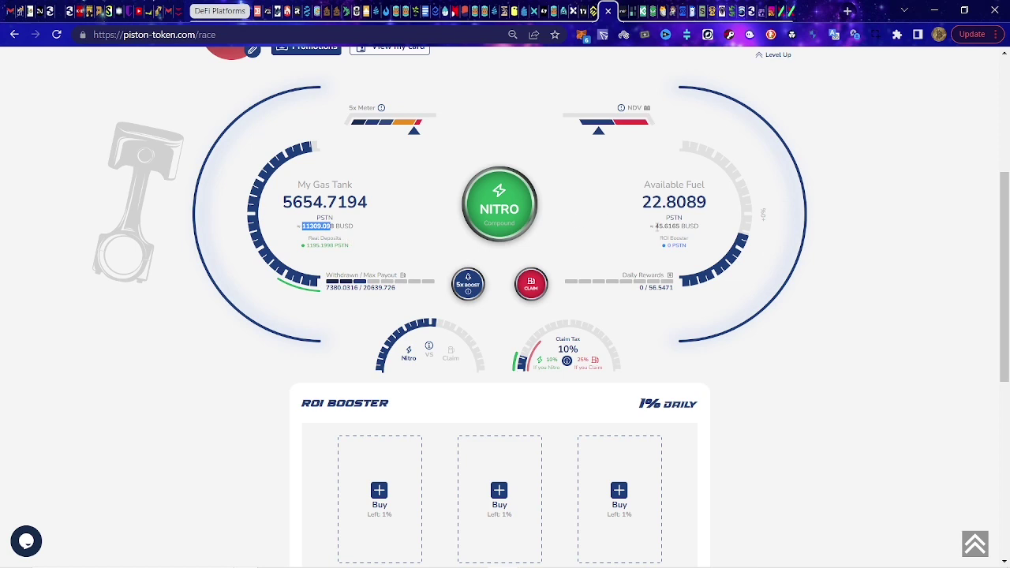
{"action": "left_click_drag", "start_coordinate": [656, 227], "coordinate": [694, 236]}
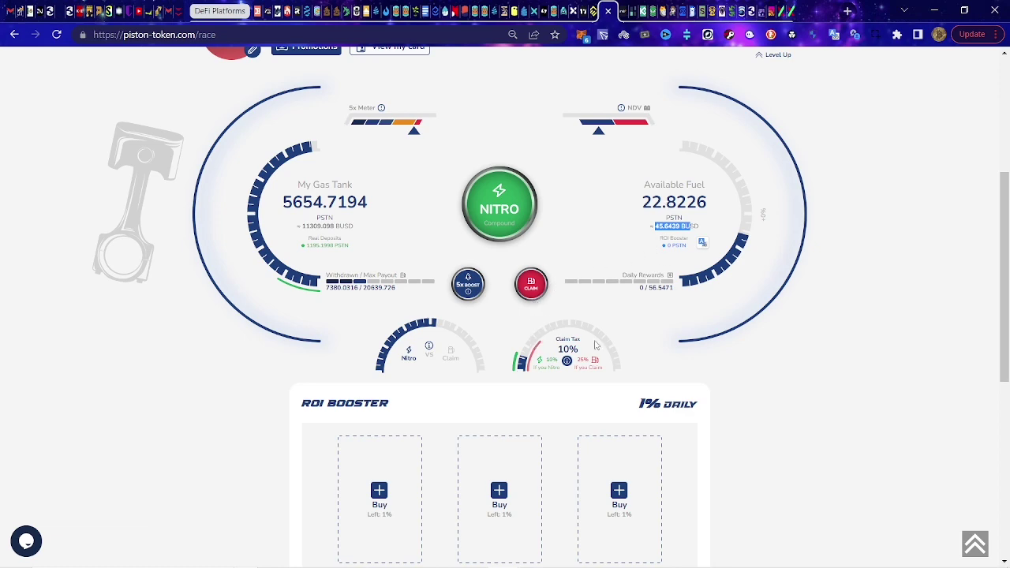
{"action": "left_click", "coordinate": [567, 361]}
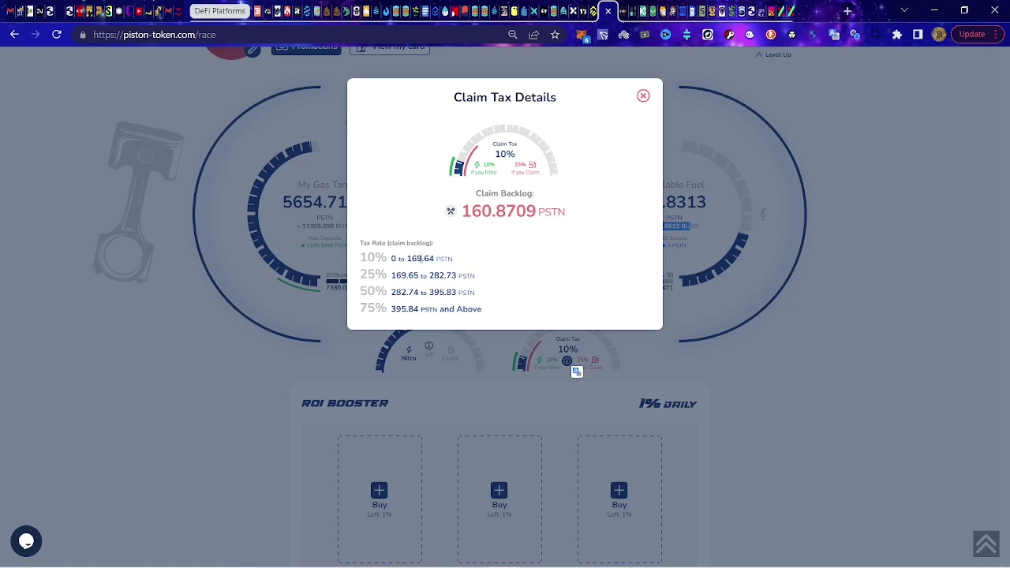
{"action": "left_click", "coordinate": [643, 97]}
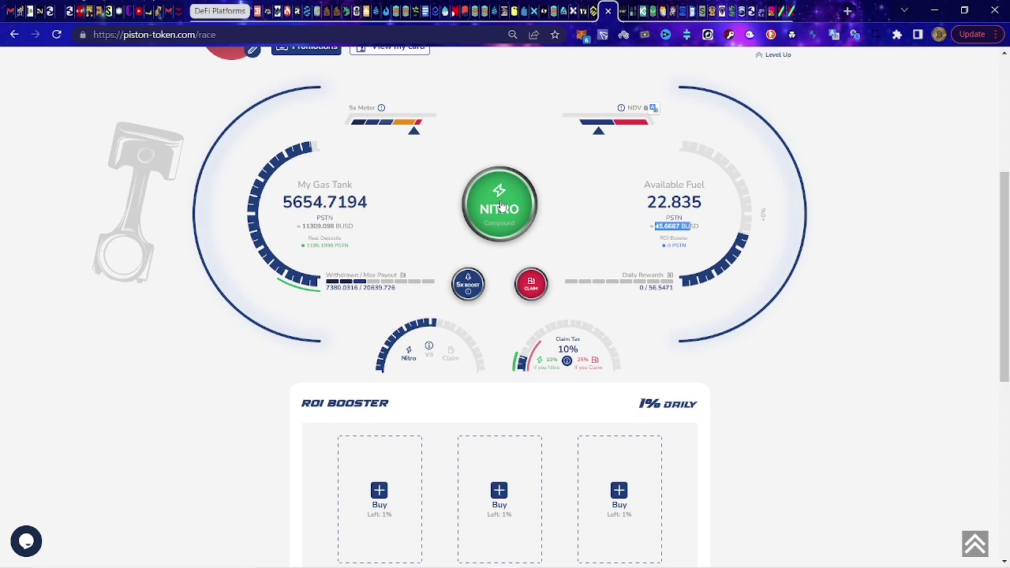
- Check the gas tank's BUSD and PSTN amounts against the claim backlog in the Claim Tax details
{"action": "left_click", "coordinate": [303, 226]}
{"action": "left_click_drag", "start_coordinate": [310, 227], "coordinate": [352, 229]}
{"action": "left_click_drag", "start_coordinate": [283, 203], "coordinate": [368, 205]}
{"action": "scroll", "coordinate": [752, 386], "scroll_direction": "up", "scroll_amount": 2}
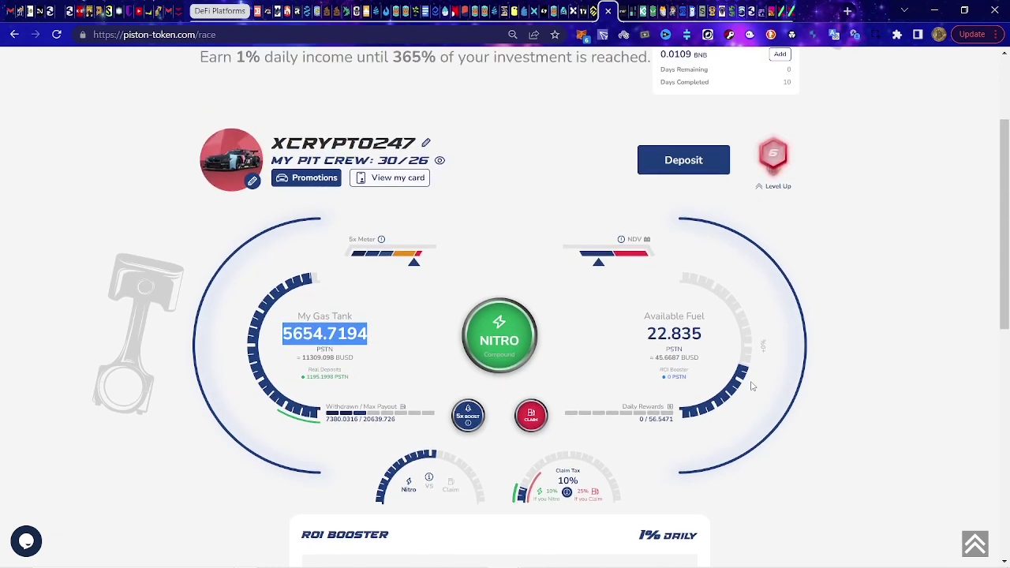
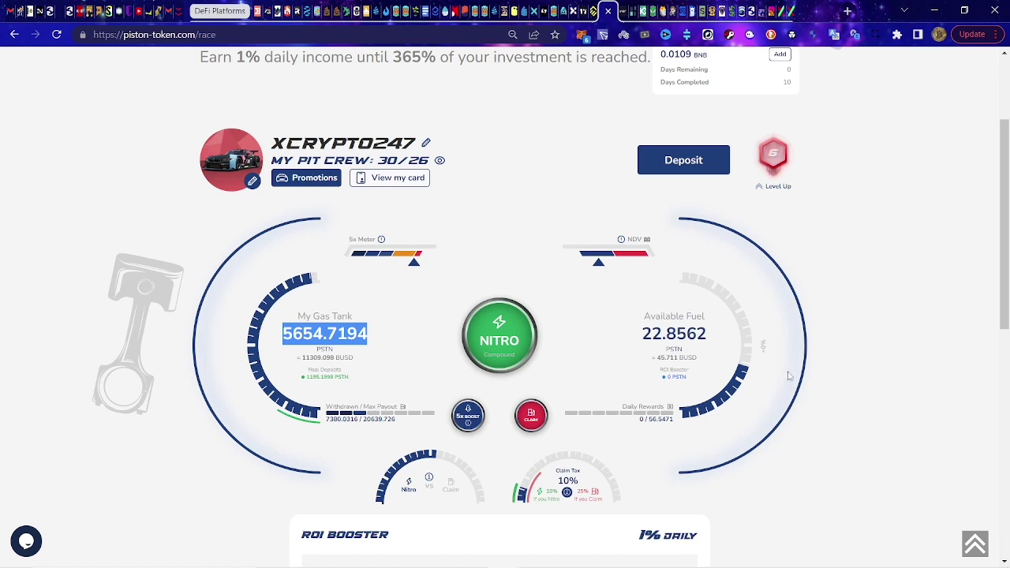
{"action": "left_click", "coordinate": [567, 494]}
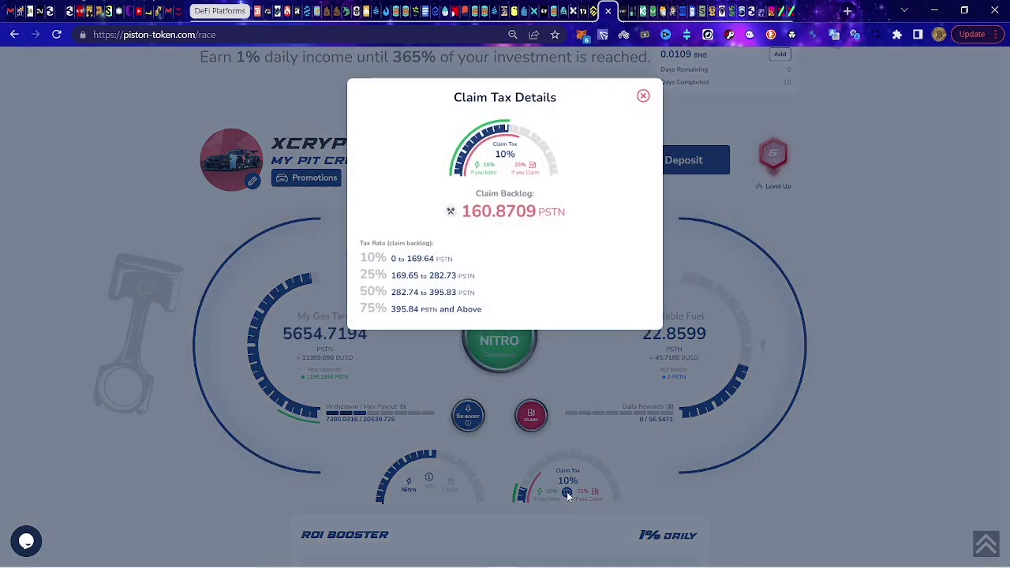
{"action": "left_click", "coordinate": [644, 97]}
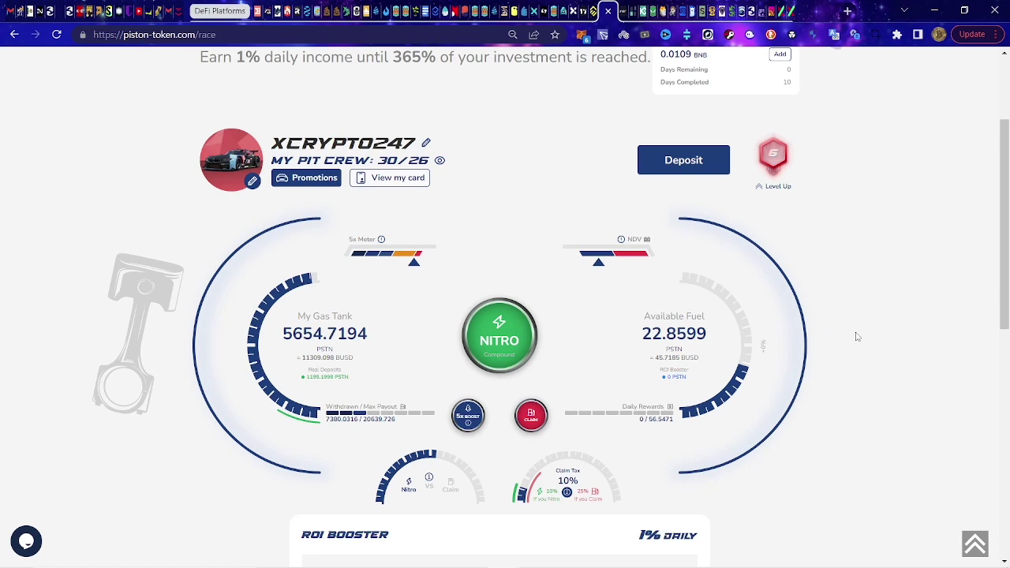
- Browse the purchasable ROI boosters with their durations, ROI gains and BUSD prices, and return to the race overview
{"action": "scroll", "coordinate": [857, 337], "scroll_direction": "up", "scroll_amount": 3}
{"action": "scroll", "coordinate": [857, 339], "scroll_direction": "down", "scroll_amount": 4}
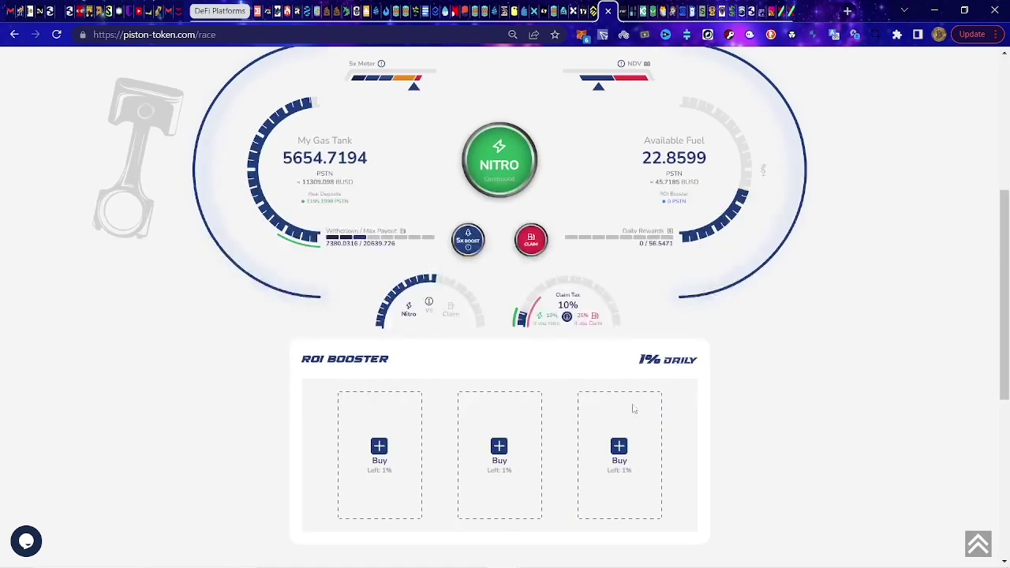
{"action": "left_click", "coordinate": [379, 448]}
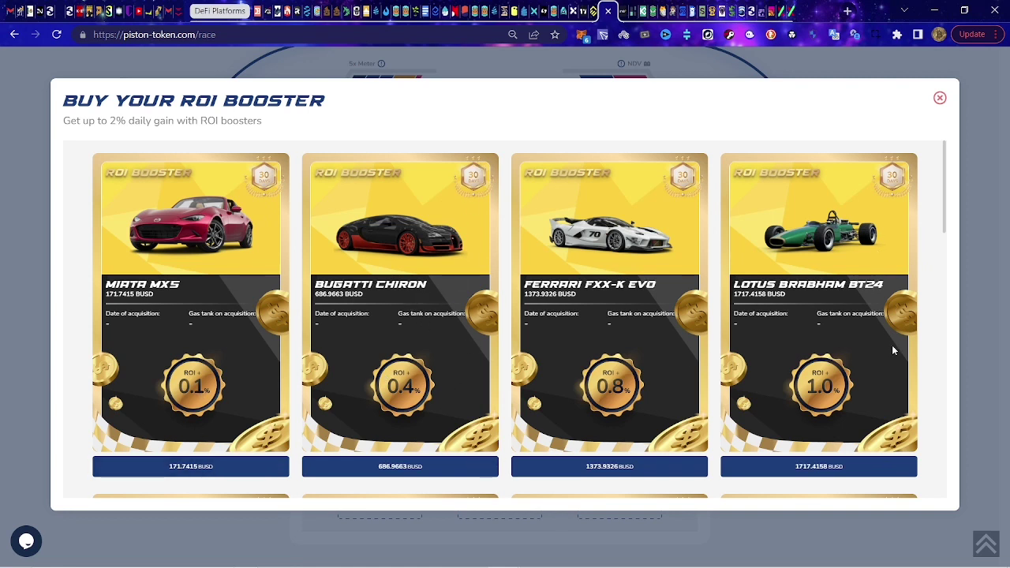
{"action": "scroll", "coordinate": [832, 313], "scroll_direction": "down", "scroll_amount": 6}
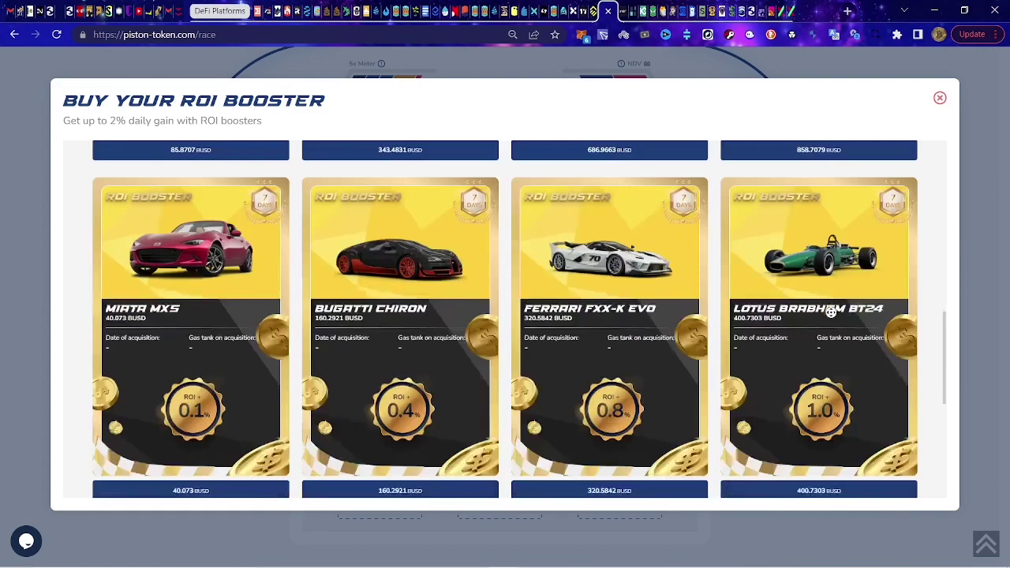
{"action": "scroll", "coordinate": [832, 312], "scroll_direction": "up", "scroll_amount": 3}
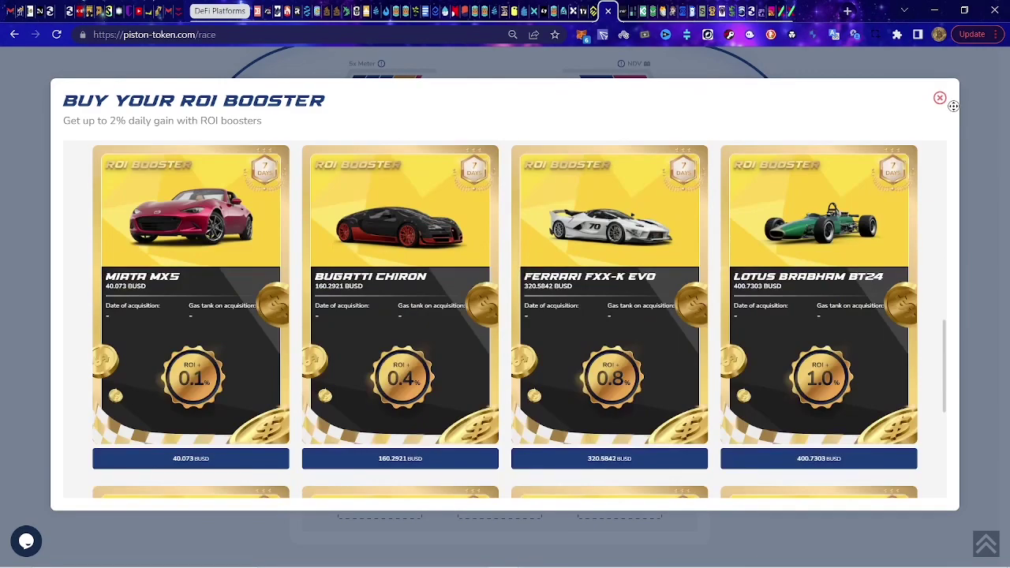
{"action": "left_click", "coordinate": [939, 97]}
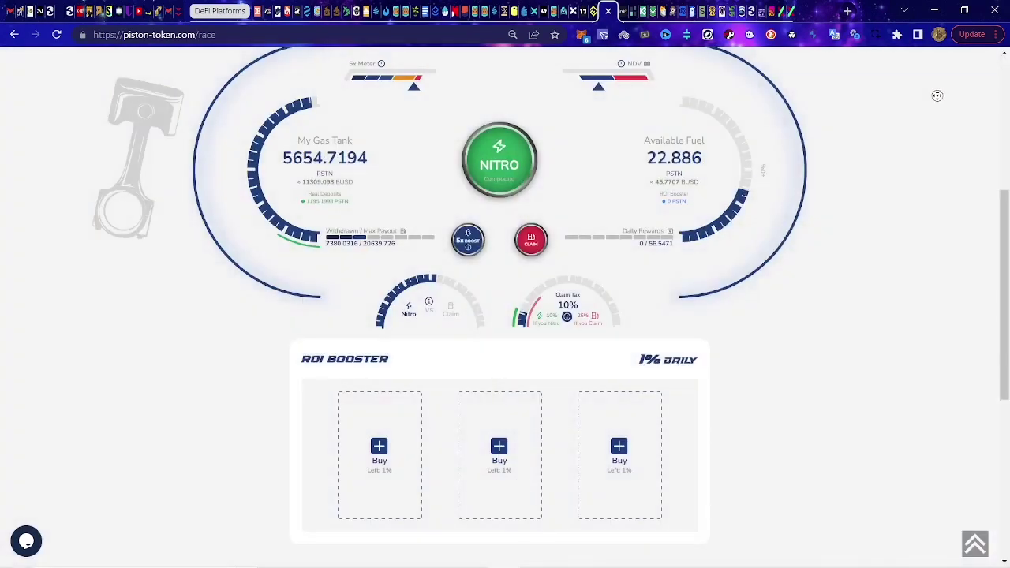
{"action": "scroll", "coordinate": [825, 316], "scroll_direction": "up", "scroll_amount": 4}
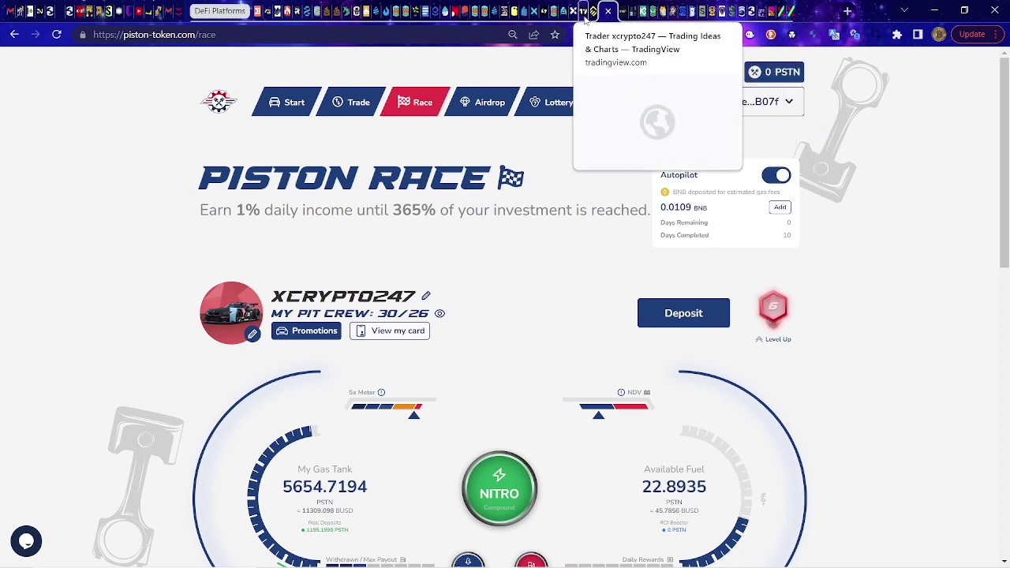
- Switch to the D.E.B.T. dashboard and review the token values, wallet balance, rewards and portfolio charts
{"action": "left_click", "coordinate": [547, 14]}
{"action": "scroll", "coordinate": [300, 230], "scroll_direction": "up", "scroll_amount": 4}
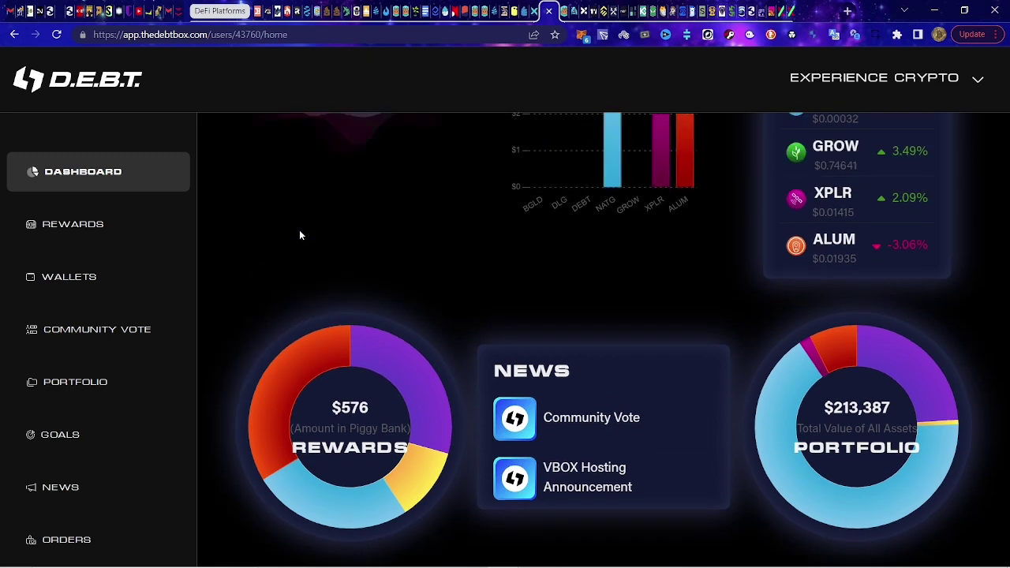
{"action": "scroll", "coordinate": [455, 244], "scroll_direction": "down", "scroll_amount": 2}
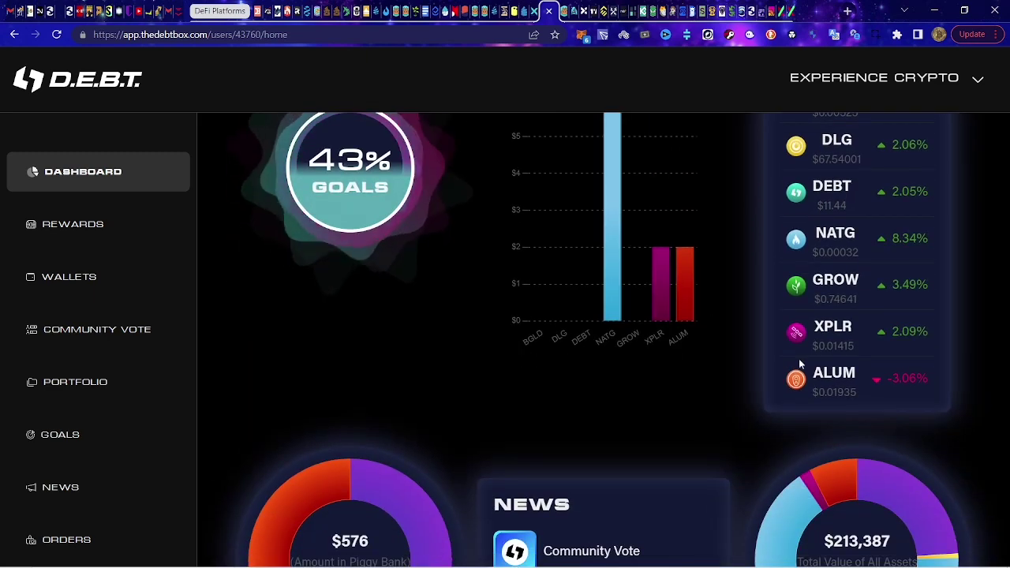
{"action": "scroll", "coordinate": [454, 245], "scroll_direction": "up", "scroll_amount": 2}
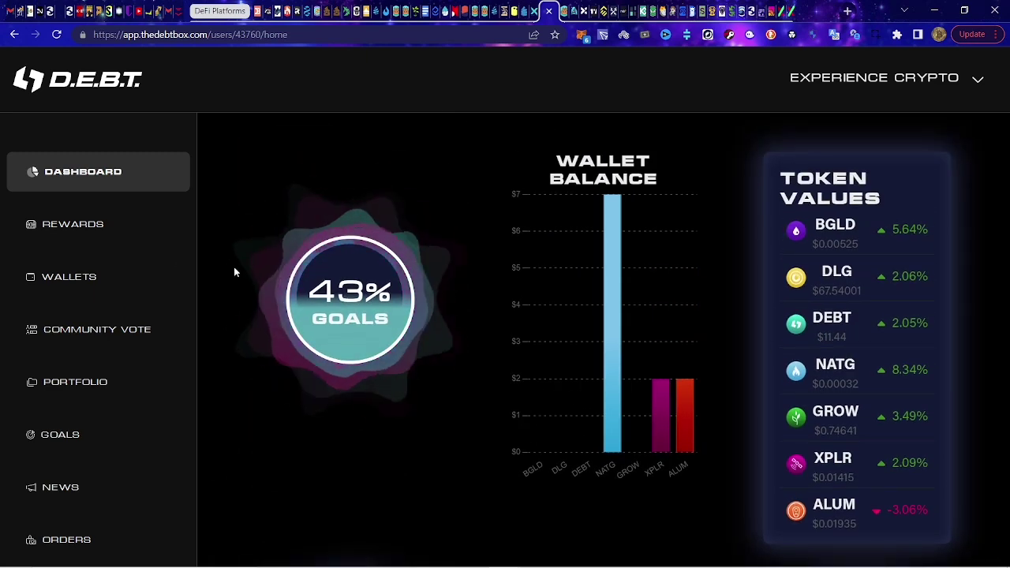
- Review the D.E.B.T. portfolio's total value, wallet value, rewards value and license retail value
{"action": "left_click", "coordinate": [87, 229]}
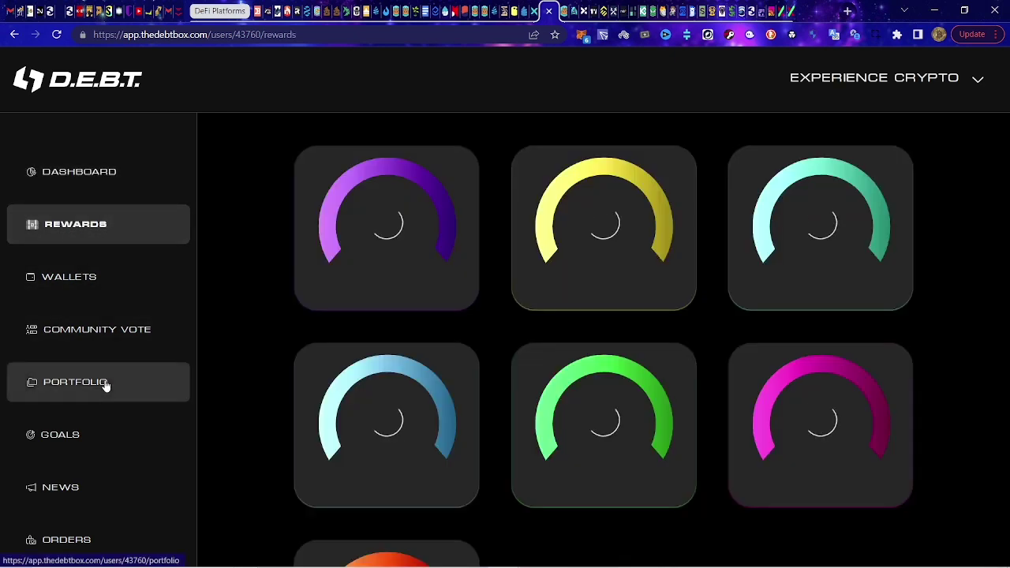
{"action": "left_click", "coordinate": [105, 383]}
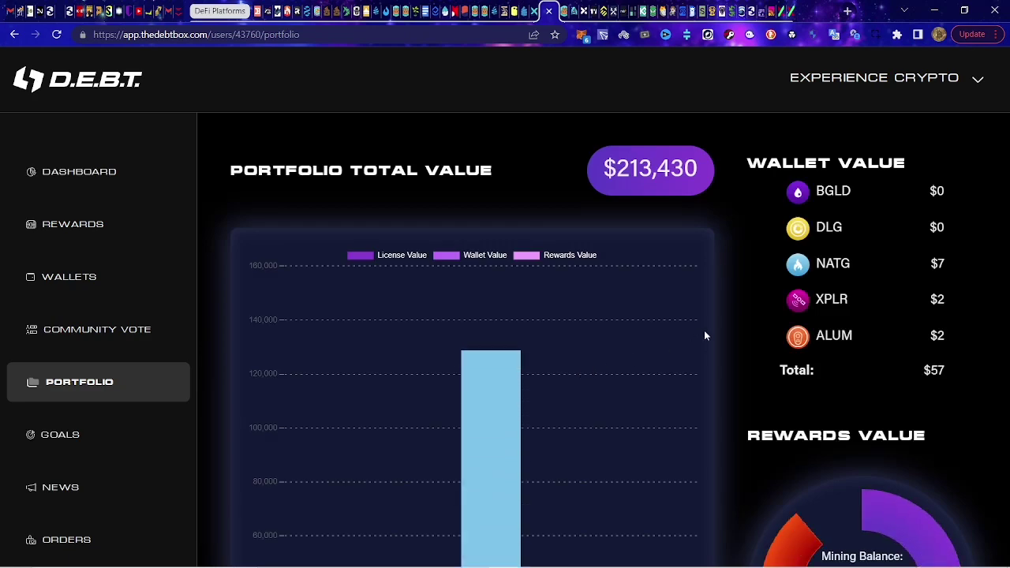
{"action": "scroll", "coordinate": [764, 327], "scroll_direction": "down", "scroll_amount": 5}
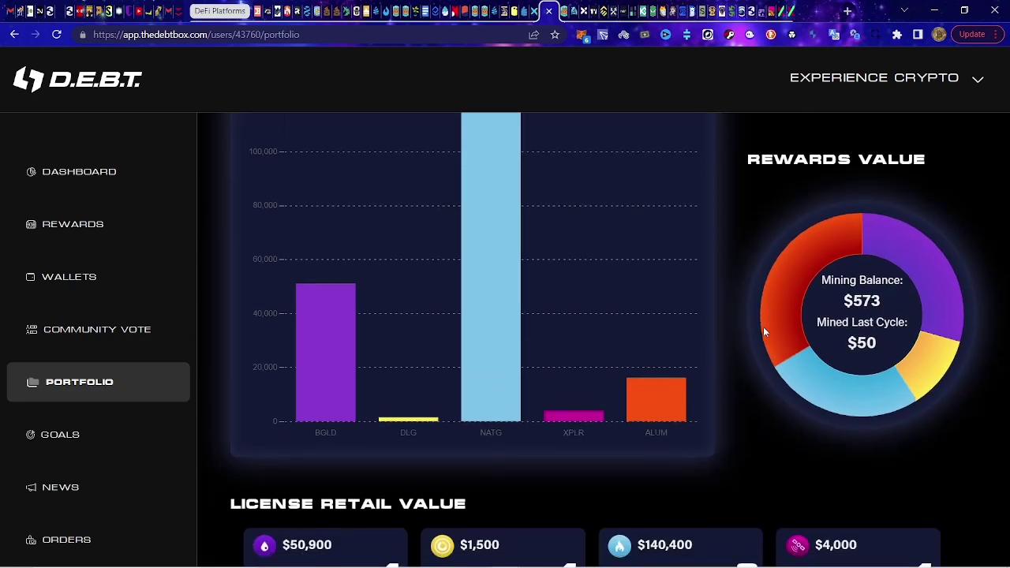
{"action": "scroll", "coordinate": [763, 326], "scroll_direction": "up", "scroll_amount": 5}
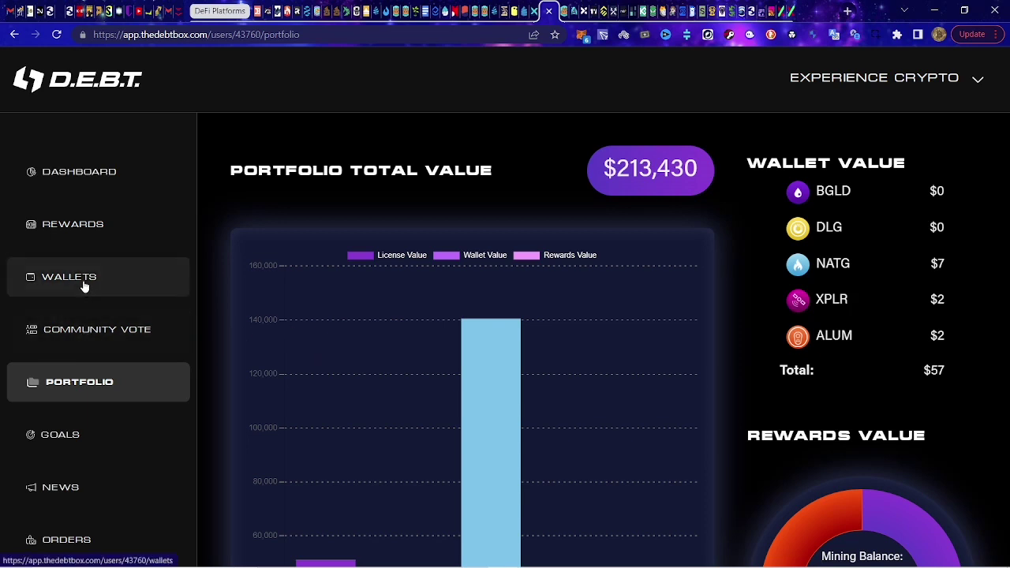
- Check the D.E.B.T. rewards per token and the wallet balances, and open the goals page to see their progress
{"action": "left_click", "coordinate": [84, 226]}
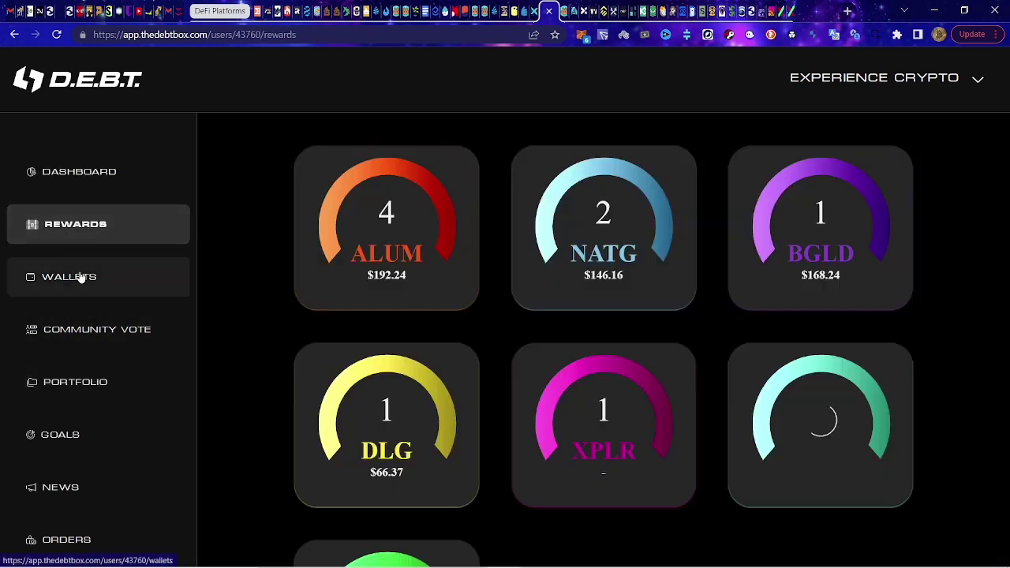
{"action": "left_click", "coordinate": [80, 278]}
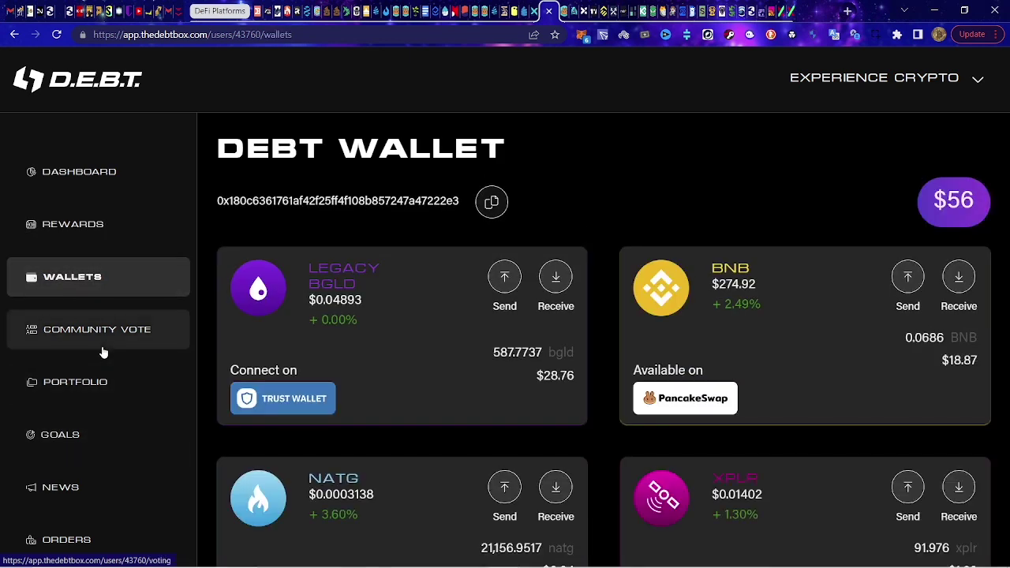
{"action": "left_click", "coordinate": [72, 435]}
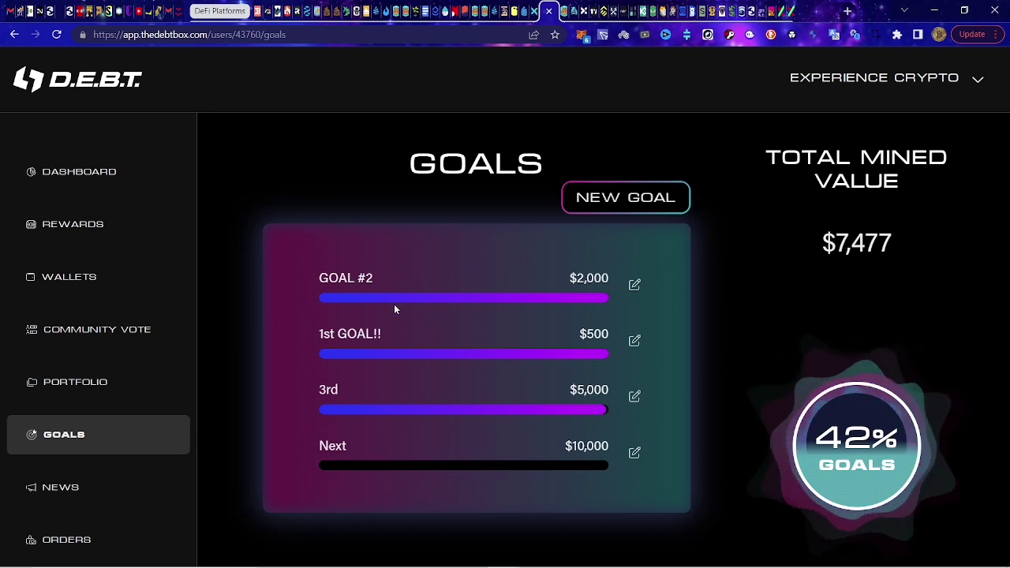
- Open the D.E.B.T. dashboard and review its goals, wallet balance, token values, rewards and portfolio charts
{"action": "left_click", "coordinate": [168, 194]}
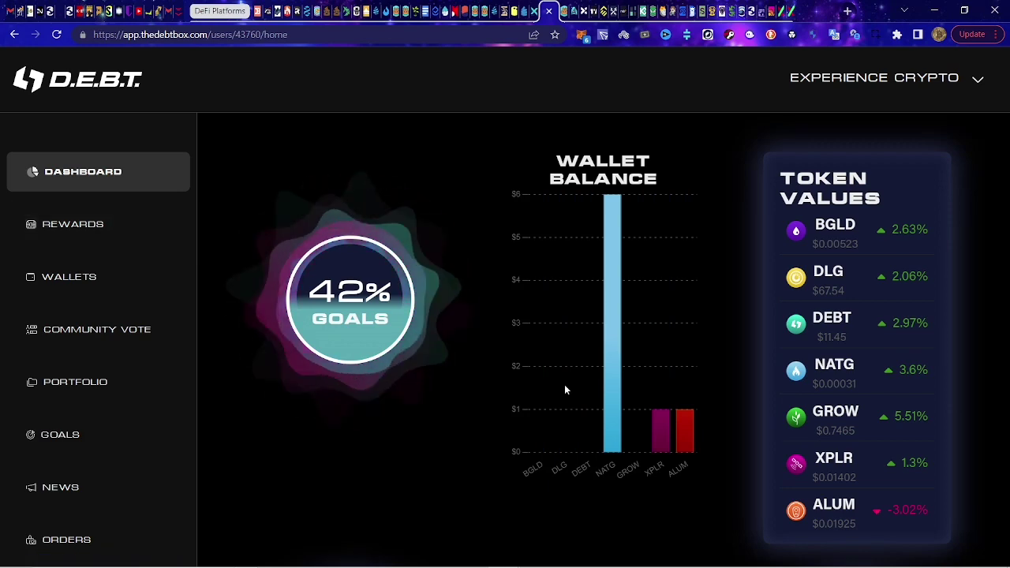
{"action": "scroll", "coordinate": [469, 398], "scroll_direction": "down", "scroll_amount": 3}
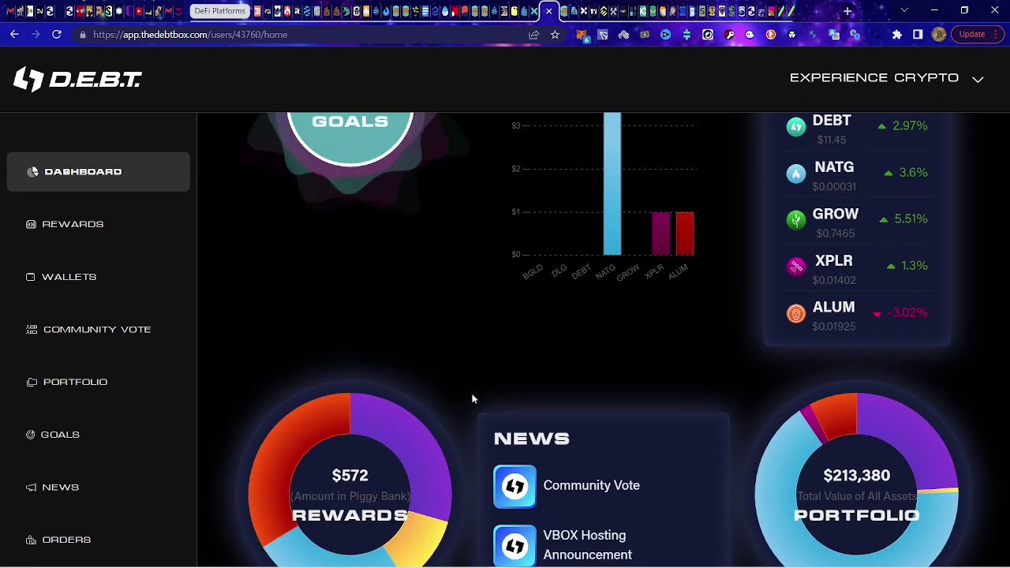
{"action": "scroll", "coordinate": [470, 407], "scroll_direction": "down", "scroll_amount": 1}
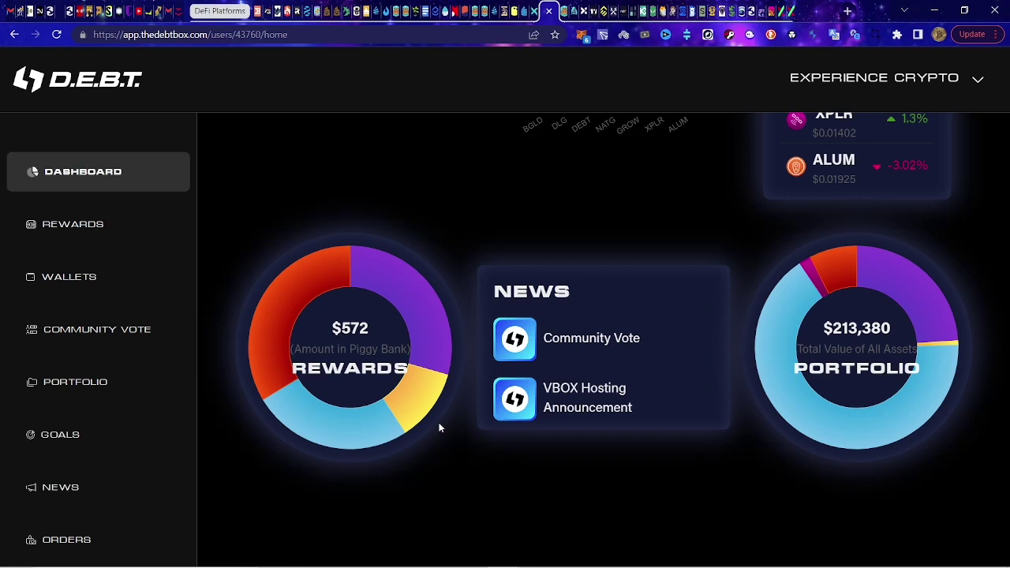
{"action": "scroll", "coordinate": [458, 438], "scroll_direction": "up", "scroll_amount": 3}
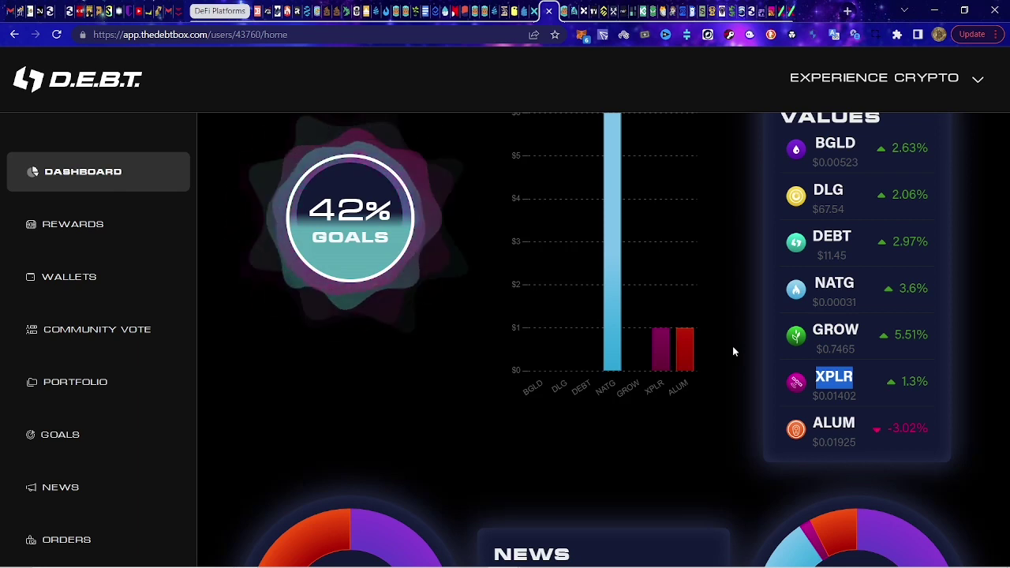
{"action": "scroll", "coordinate": [381, 372], "scroll_direction": "down", "scroll_amount": 2}
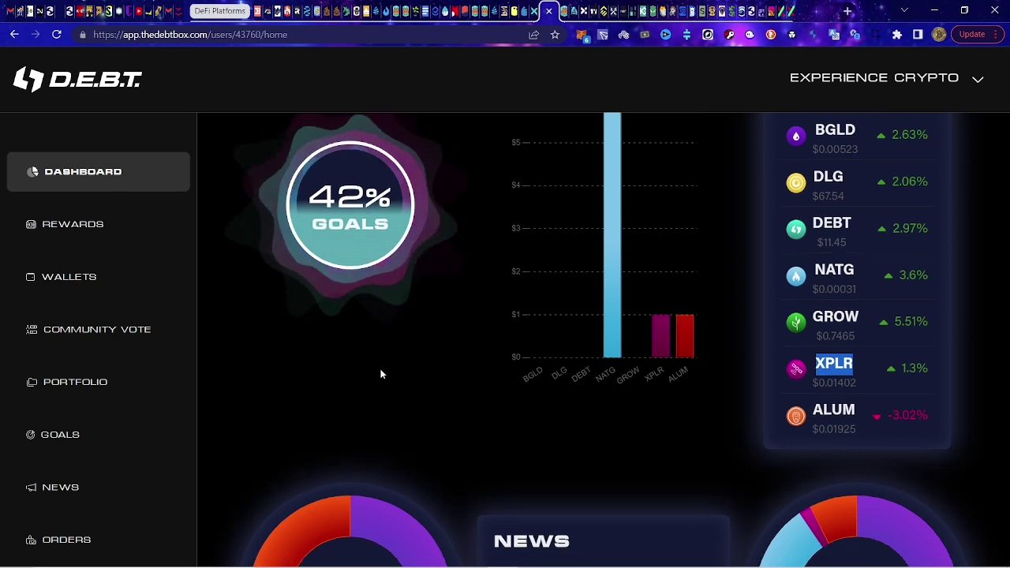
{"action": "scroll", "coordinate": [457, 380], "scroll_direction": "down", "scroll_amount": 2}
{"action": "scroll", "coordinate": [458, 379], "scroll_direction": "up", "scroll_amount": 5}
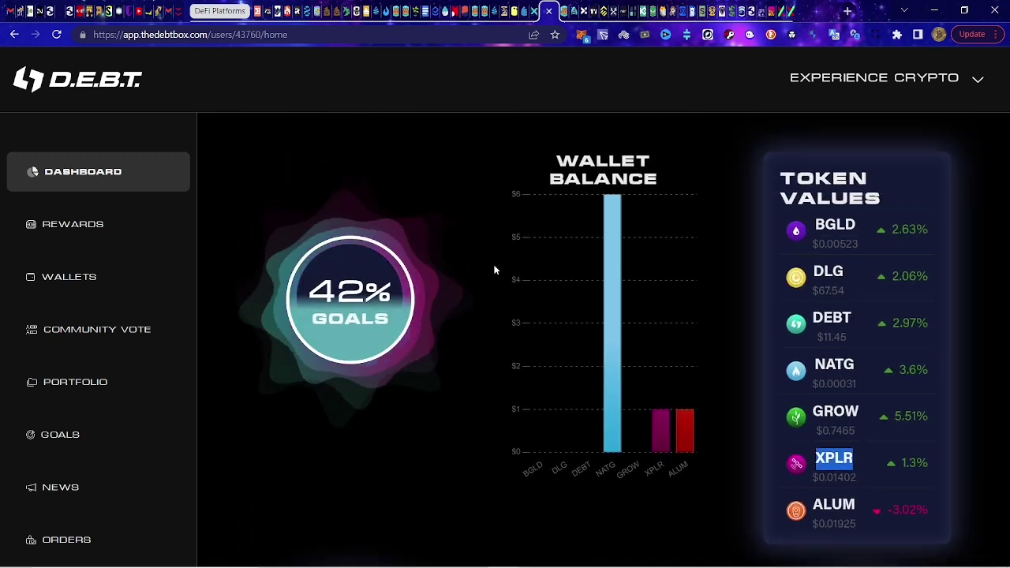
- Open the D.E.B.T. rewards page and review the reward gauges for every token from ALUM to GROW
{"action": "left_click", "coordinate": [100, 226]}
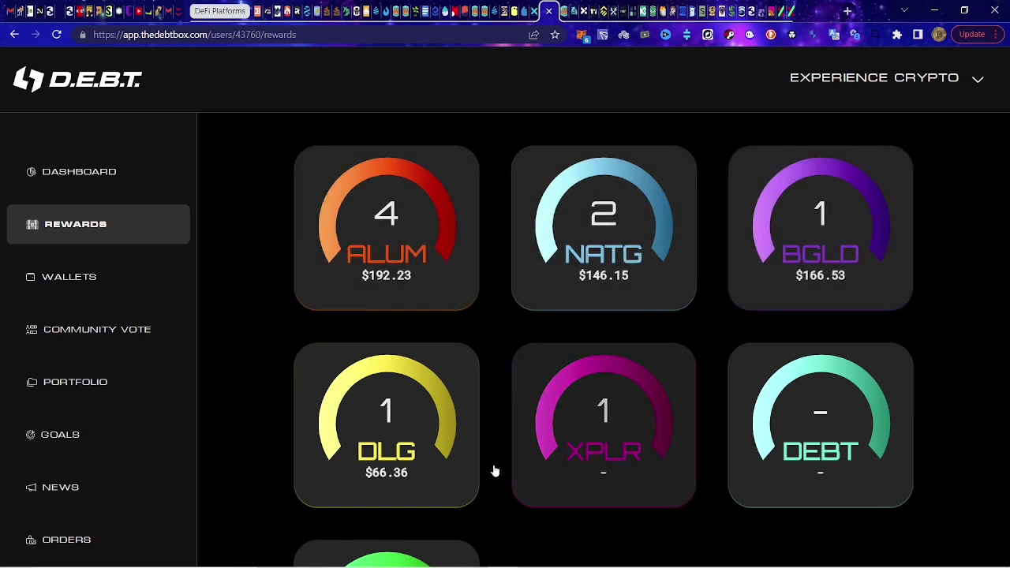
{"action": "scroll", "coordinate": [577, 452], "scroll_direction": "down", "scroll_amount": 2}
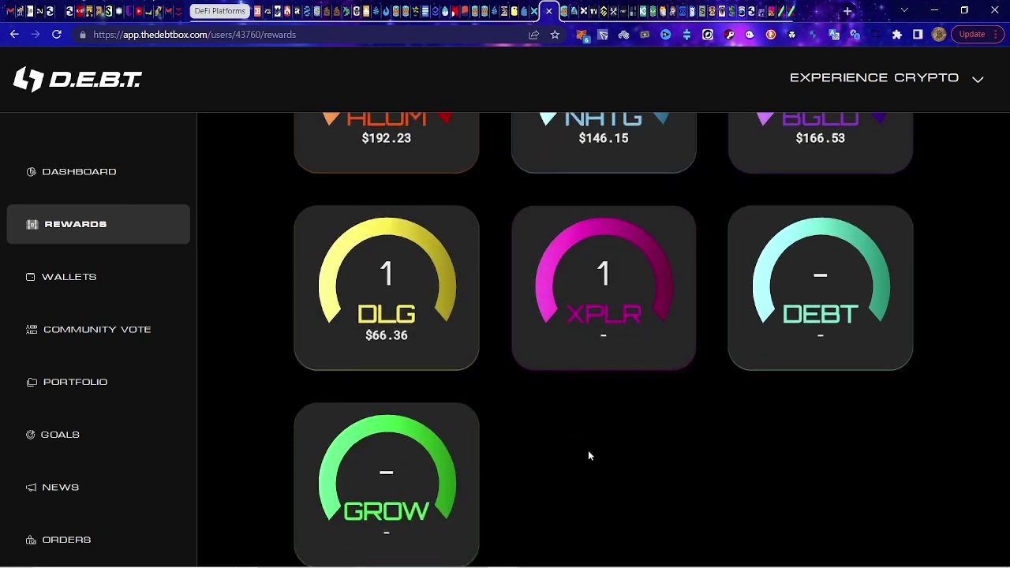
{"action": "scroll", "coordinate": [588, 455], "scroll_direction": "up", "scroll_amount": 2}
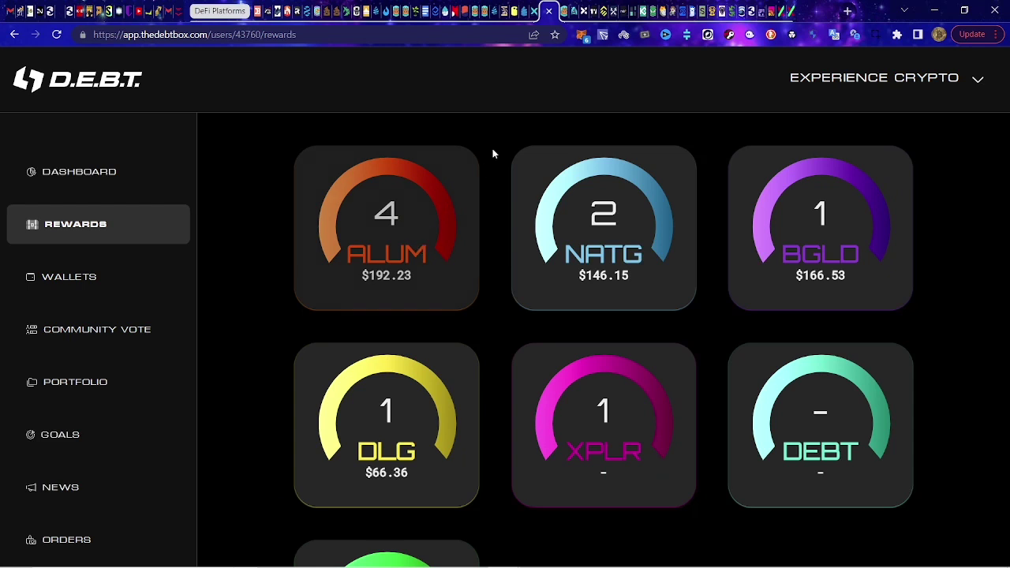
- Switch to the iX Global site, sign in to the account and dismiss the X-Node Summit announcement
{"action": "left_click", "coordinate": [533, 15]}
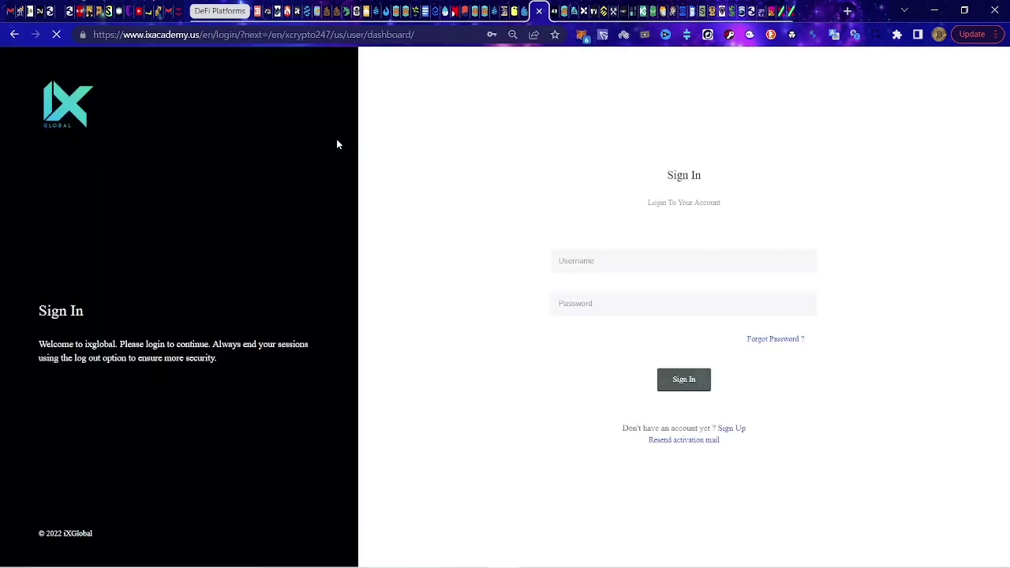
{"action": "left_click", "coordinate": [681, 391]}
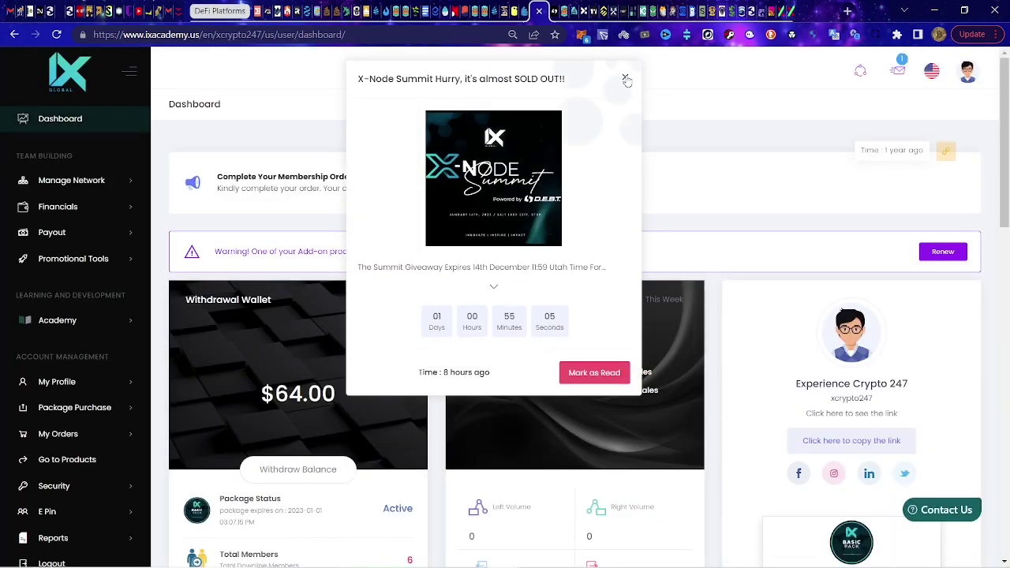
{"action": "left_click", "coordinate": [625, 78]}
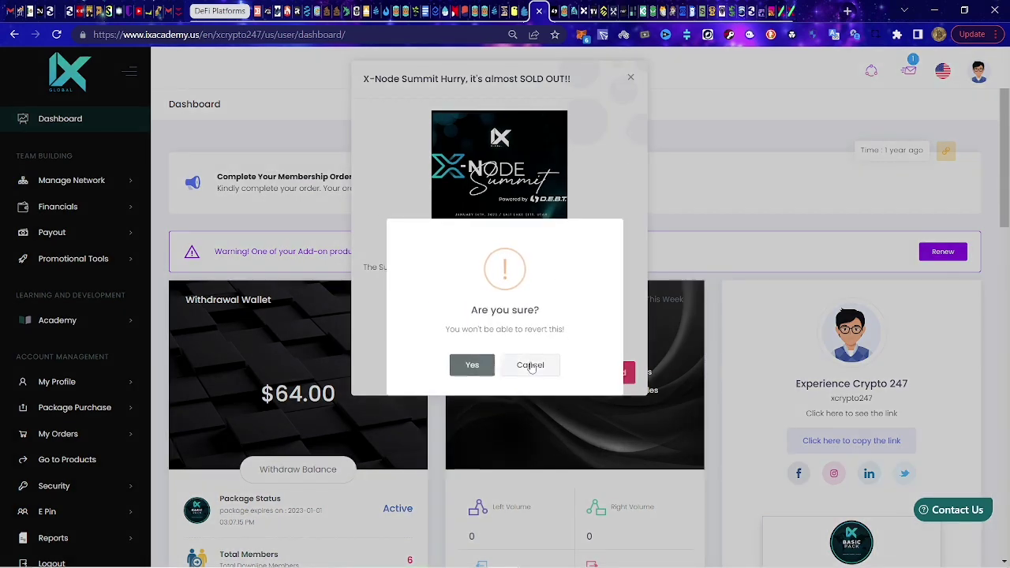
{"action": "left_click", "coordinate": [531, 365]}
{"action": "left_click", "coordinate": [624, 80]}
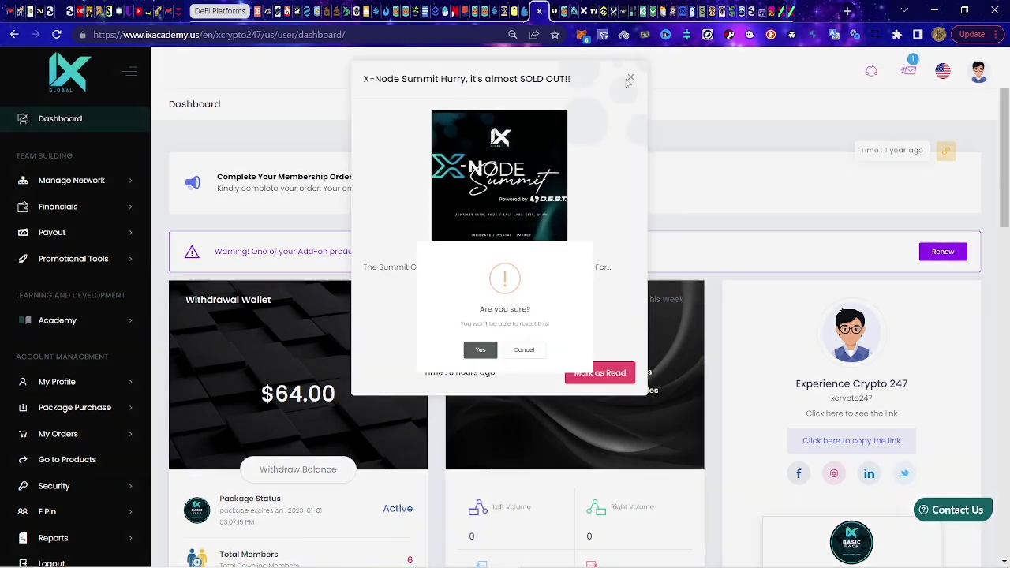
{"action": "left_click", "coordinate": [476, 372]}
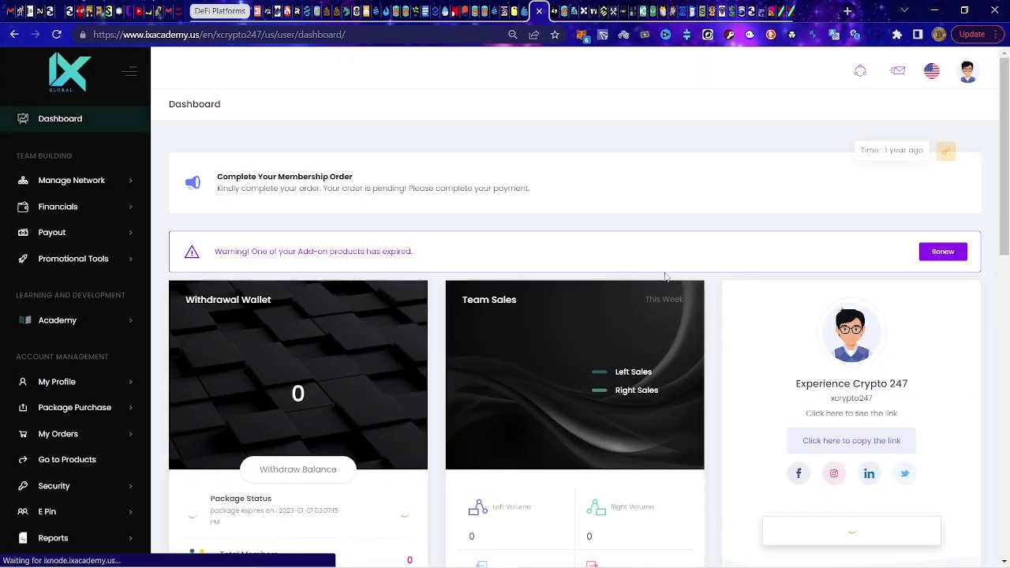
- Review the iX Global dashboard's withdrawal wallet, package status, team volumes, add-ons, commission earnings and expenses
{"action": "scroll", "coordinate": [712, 345], "scroll_direction": "down", "scroll_amount": 1}
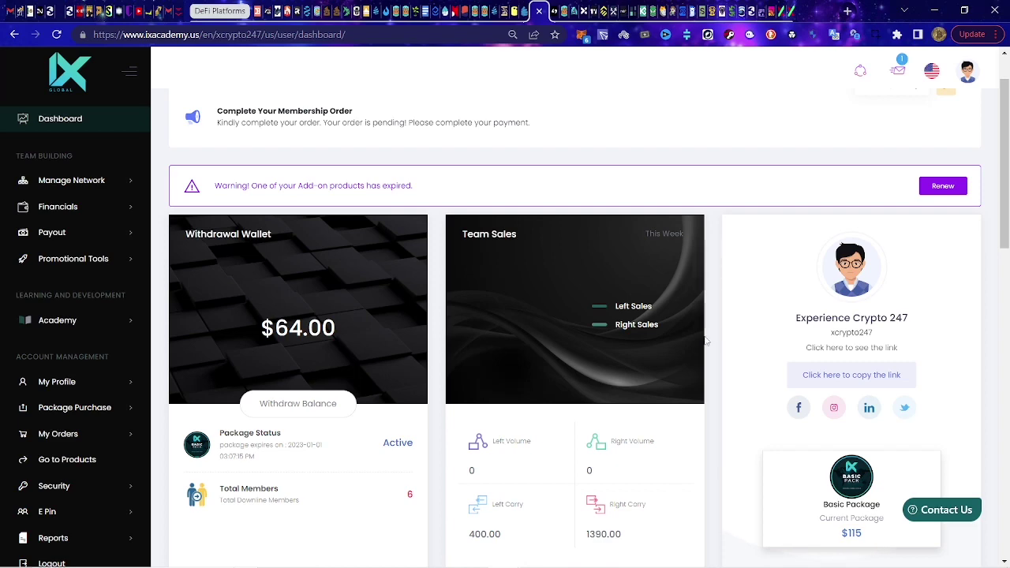
{"action": "scroll", "coordinate": [706, 331], "scroll_direction": "down", "scroll_amount": 8}
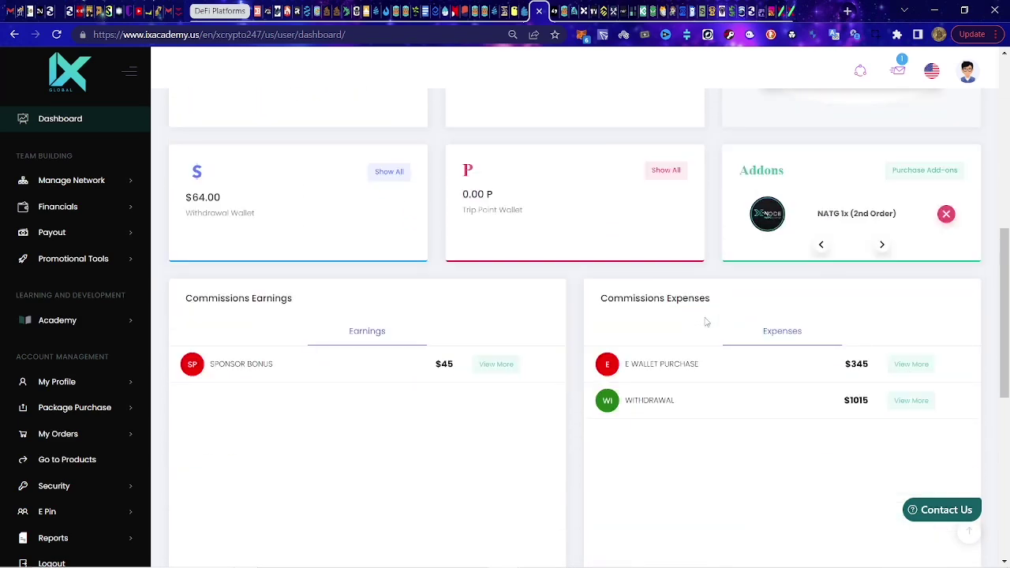
{"action": "scroll", "coordinate": [707, 323], "scroll_direction": "up", "scroll_amount": 3}
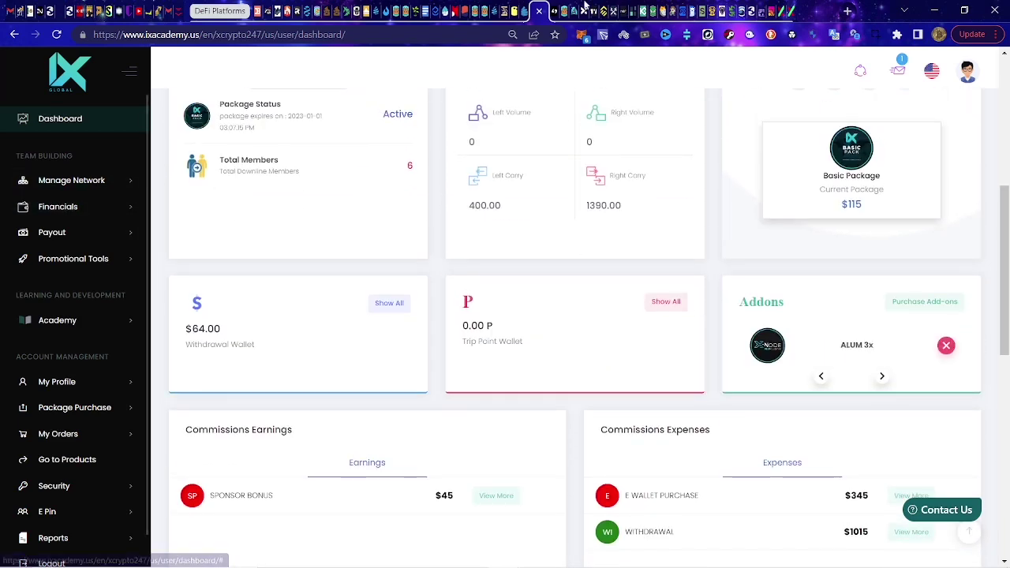
- Switch back to D.E.B.T. and open the VBOX Hosting Announcement from the news
{"action": "left_click", "coordinate": [555, 14]}
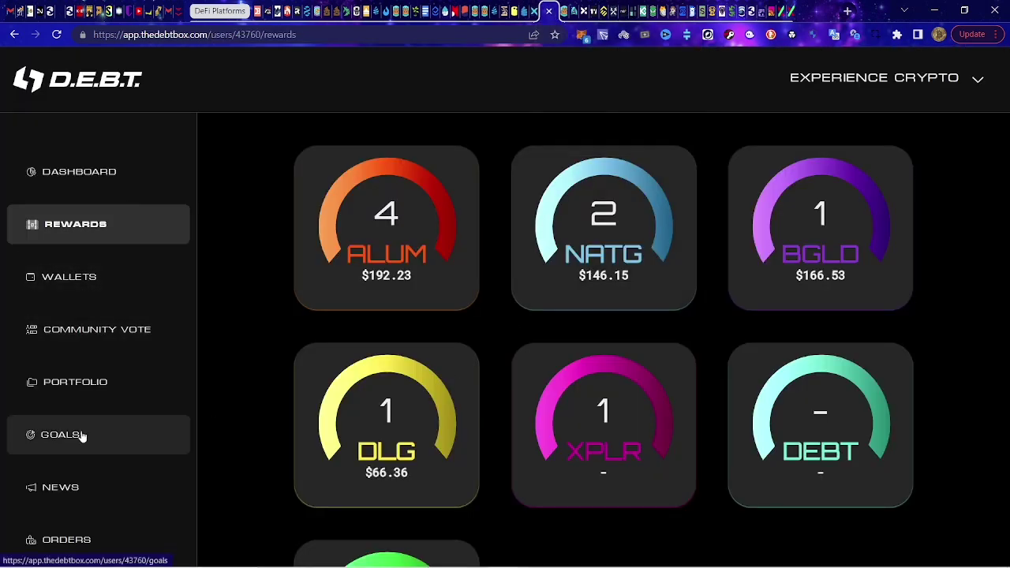
{"action": "left_click", "coordinate": [85, 487]}
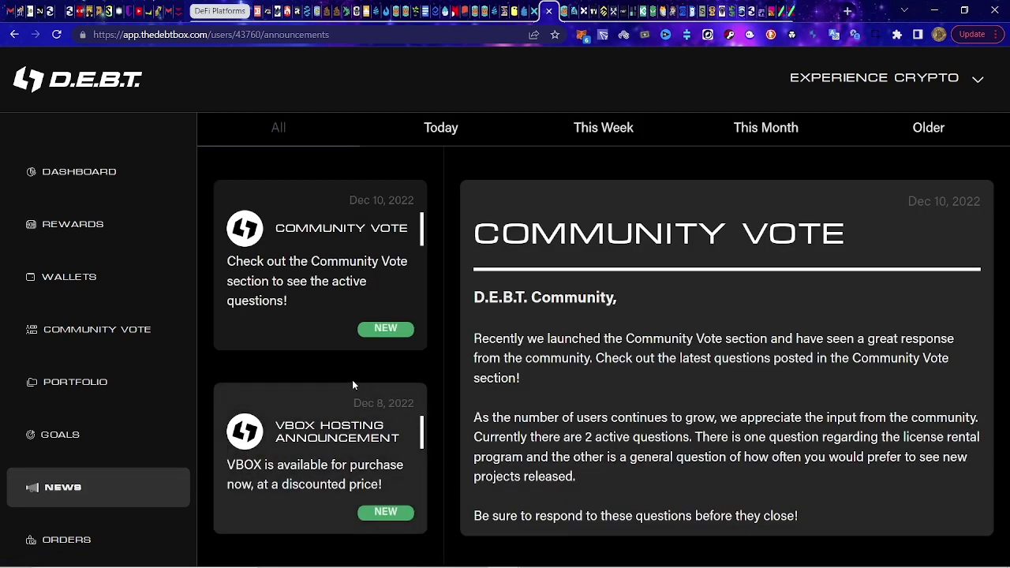
{"action": "scroll", "coordinate": [353, 386], "scroll_direction": "down", "scroll_amount": 2}
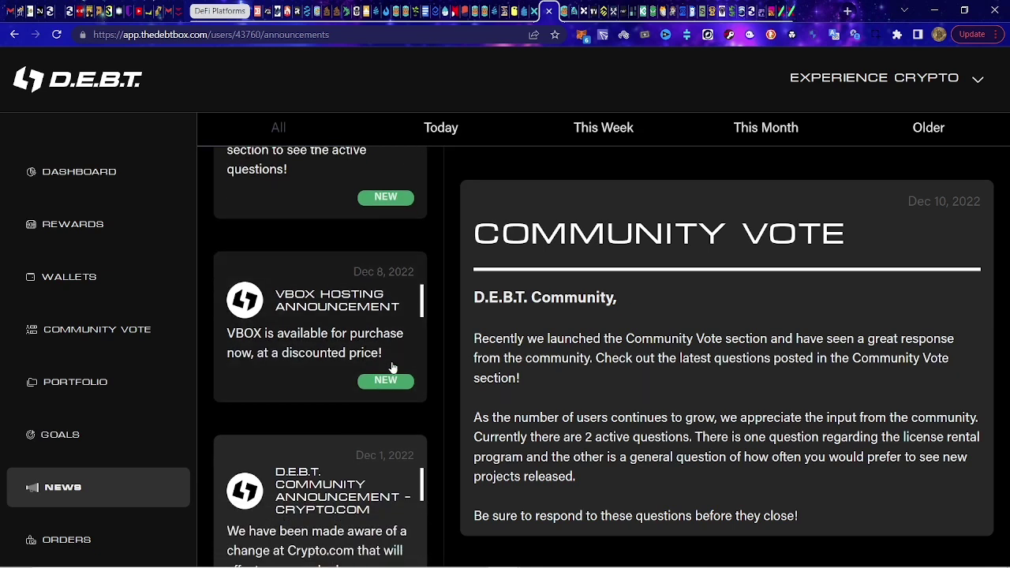
{"action": "left_click", "coordinate": [328, 350]}
- Skim the VBOX announcement and return to its introduction on license hosting responsibilities
{"action": "scroll", "coordinate": [536, 391], "scroll_direction": "down", "scroll_amount": 3}
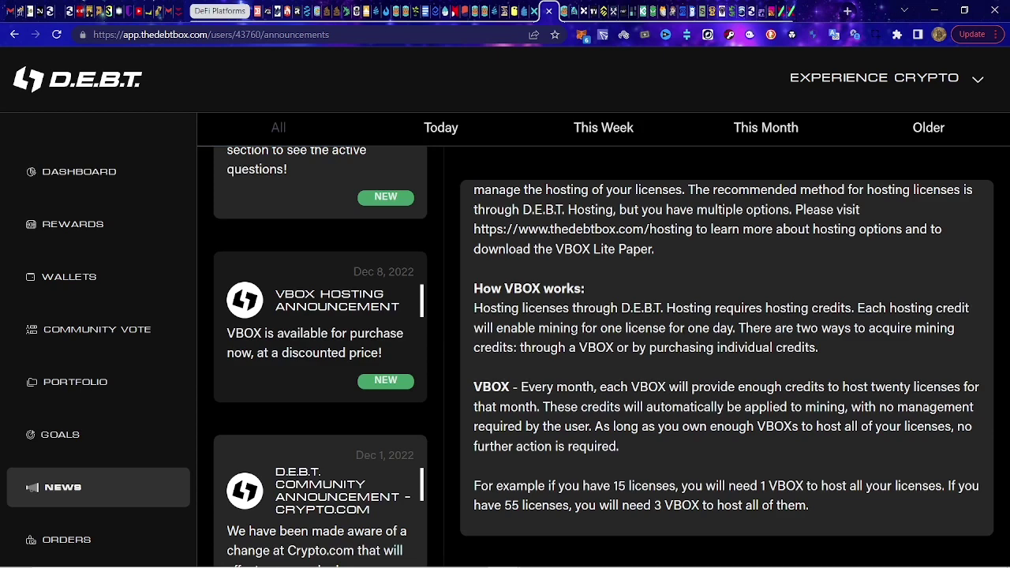
{"action": "scroll", "coordinate": [575, 344], "scroll_direction": "down", "scroll_amount": 2}
{"action": "scroll", "coordinate": [574, 344], "scroll_direction": "down", "scroll_amount": 1}
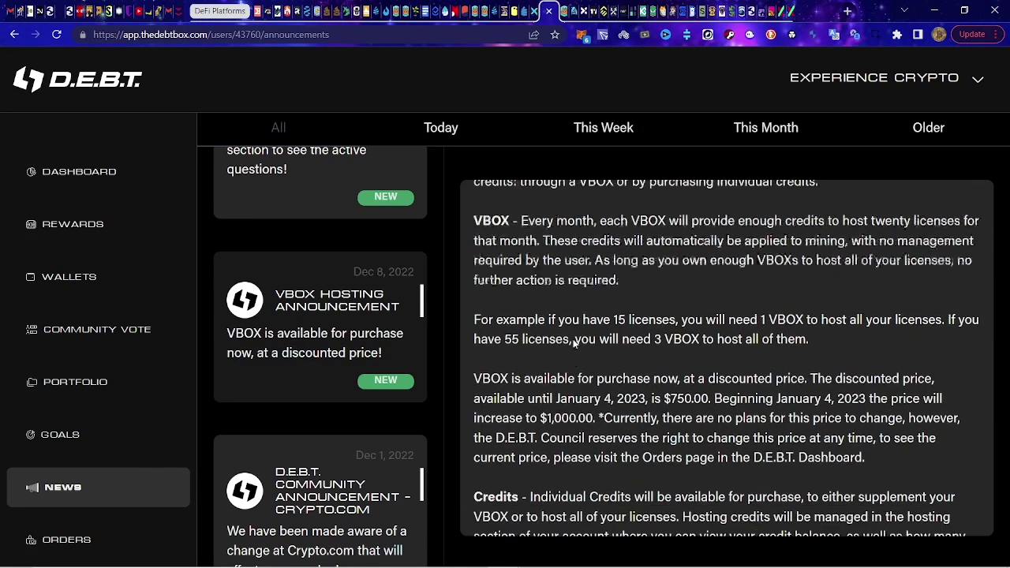
{"action": "scroll", "coordinate": [575, 344], "scroll_direction": "up", "scroll_amount": 2}
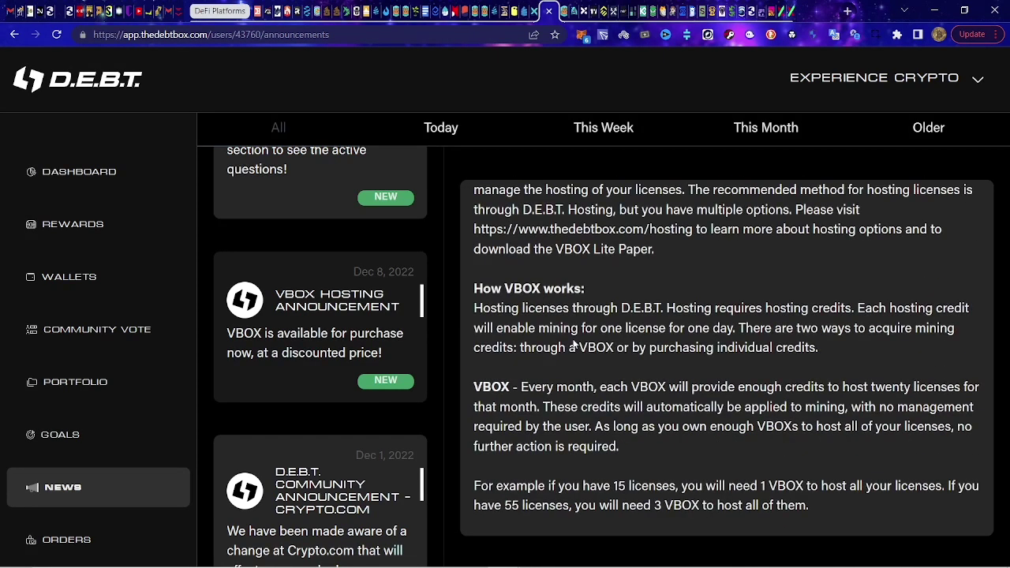
{"action": "scroll", "coordinate": [574, 344], "scroll_direction": "up", "scroll_amount": 2}
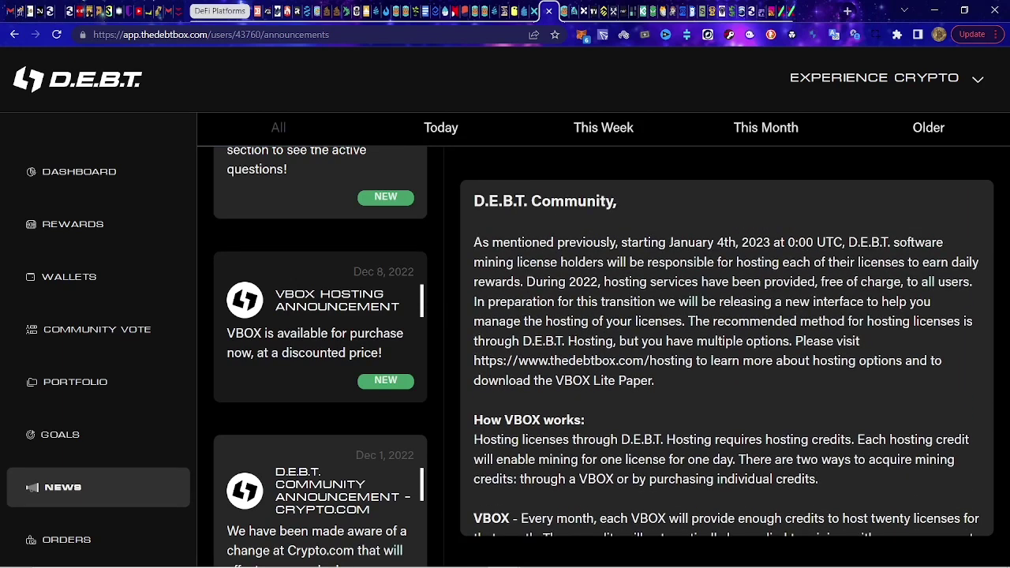
- Read how VBOX hosting credits cover licenses, including the license examples and the purchase price terms
{"action": "scroll", "coordinate": [576, 343], "scroll_direction": "down", "scroll_amount": 2}
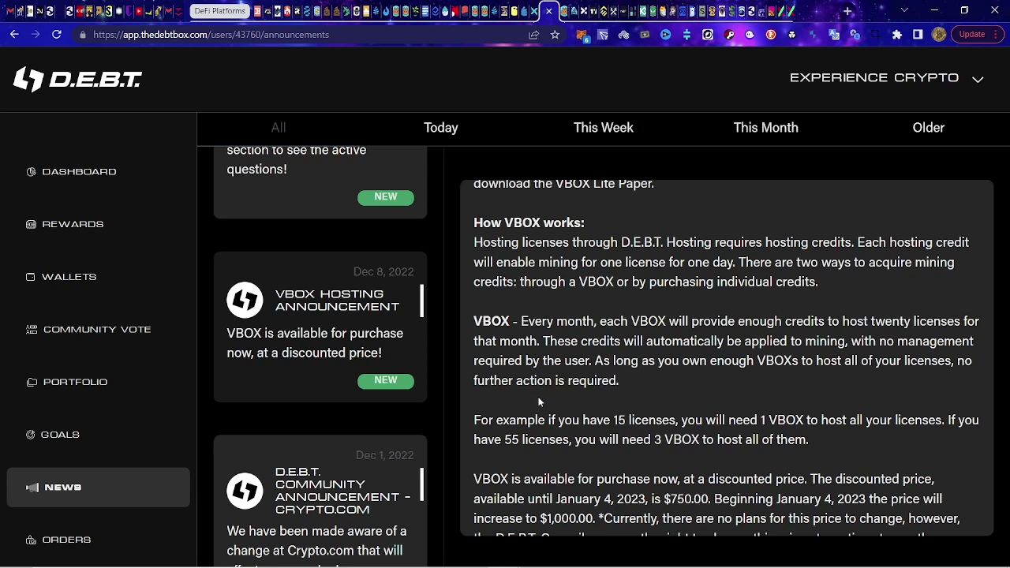
{"action": "scroll", "coordinate": [563, 471], "scroll_direction": "down", "scroll_amount": 1}
{"action": "scroll", "coordinate": [605, 462], "scroll_direction": "down", "scroll_amount": 1}
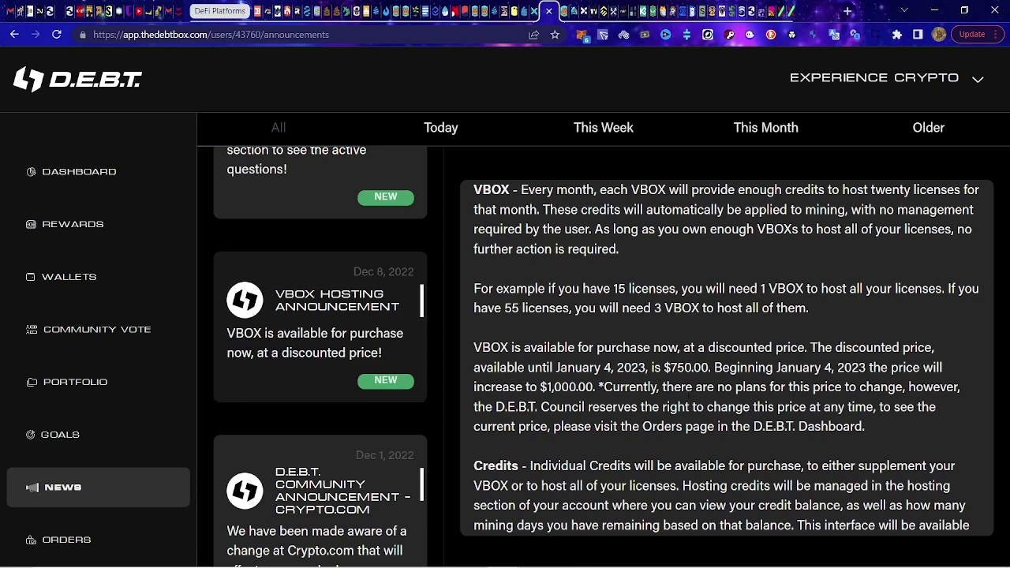
{"action": "scroll", "coordinate": [688, 395], "scroll_direction": "up", "scroll_amount": 1}
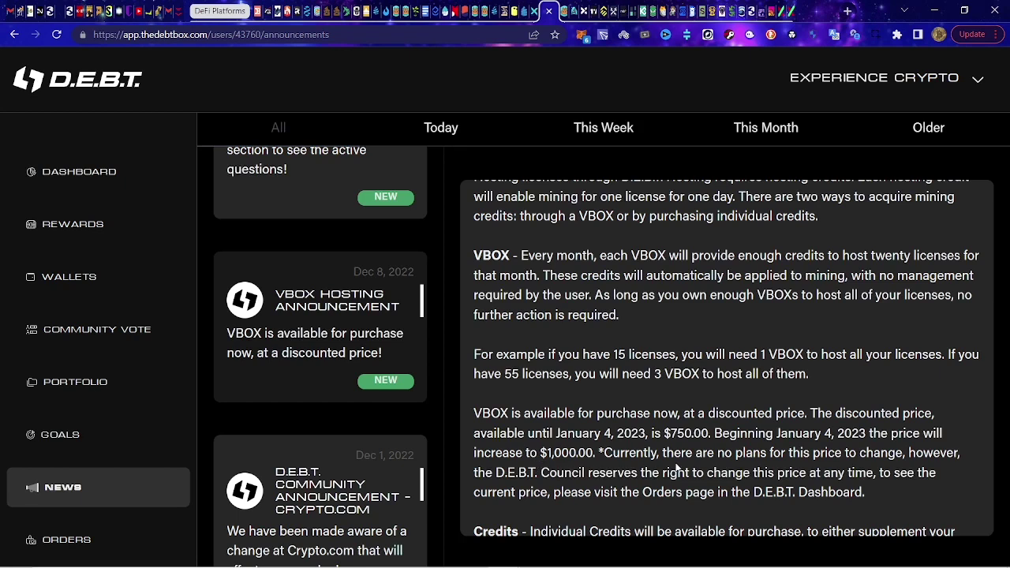
{"action": "scroll", "coordinate": [677, 468], "scroll_direction": "down", "scroll_amount": 1}
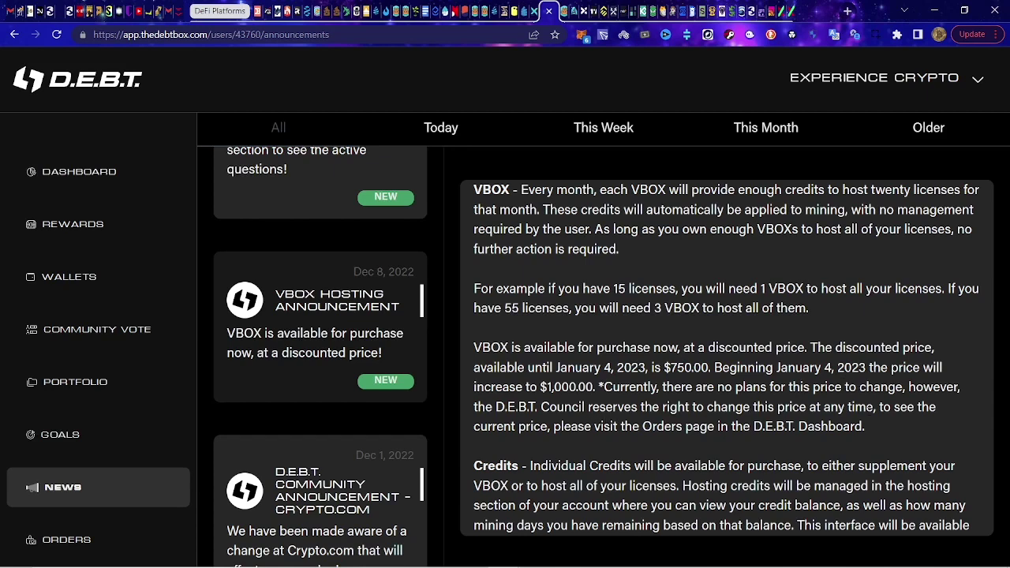
- Read the announcement's sections on individual credits and DEBT license holders through to its end, and return to the credits section
{"action": "scroll", "coordinate": [726, 357], "scroll_direction": "down", "scroll_amount": 3}
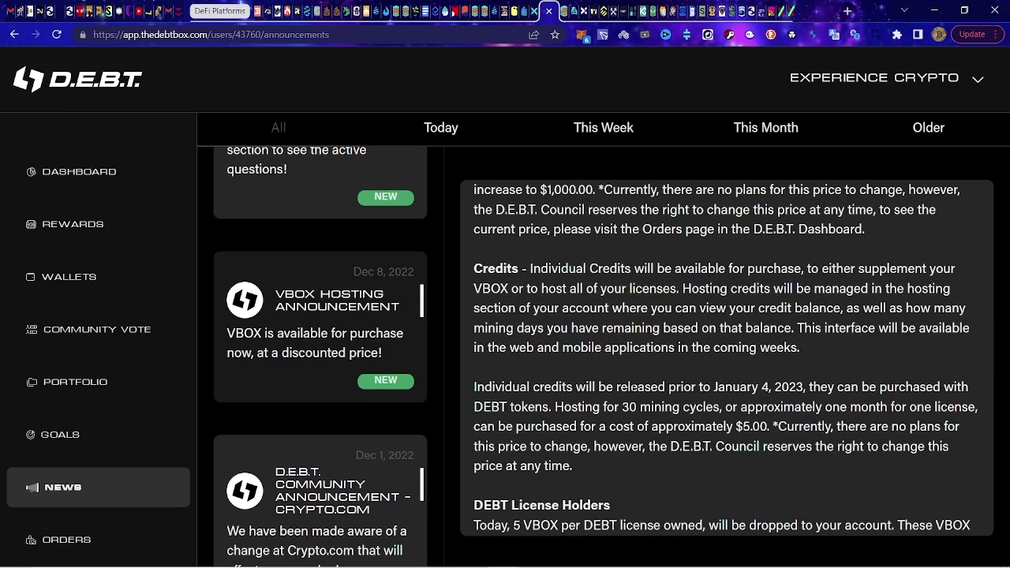
{"action": "scroll", "coordinate": [726, 357], "scroll_direction": "down", "scroll_amount": 1}
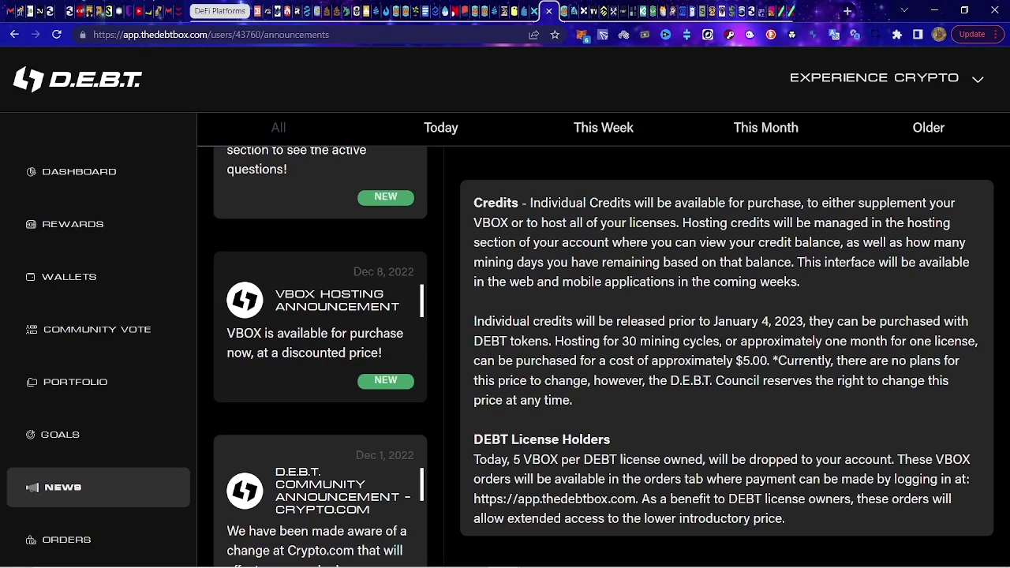
{"action": "scroll", "coordinate": [726, 356], "scroll_direction": "down", "scroll_amount": 4}
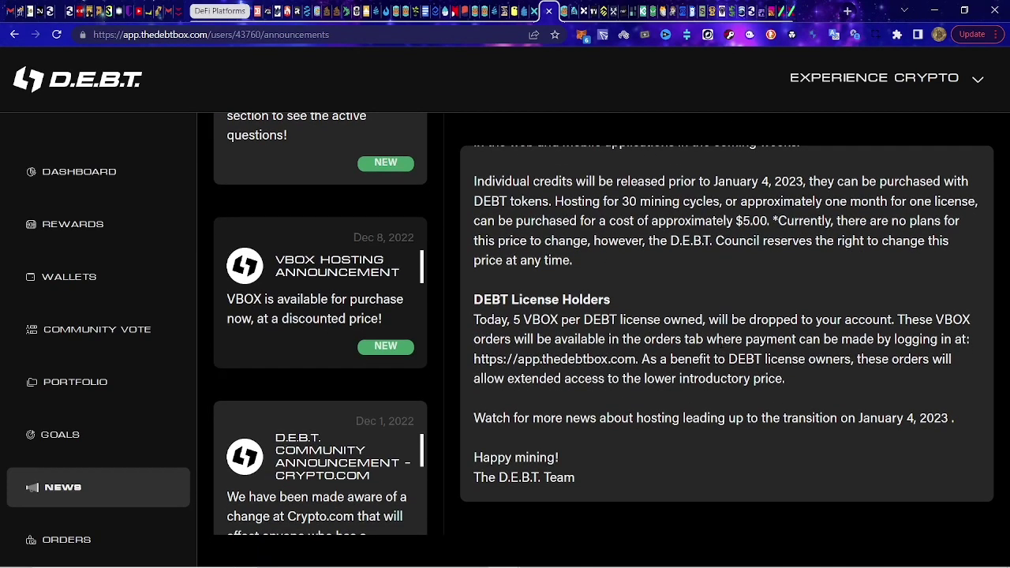
{"action": "scroll", "coordinate": [726, 324], "scroll_direction": "up", "scroll_amount": 4}
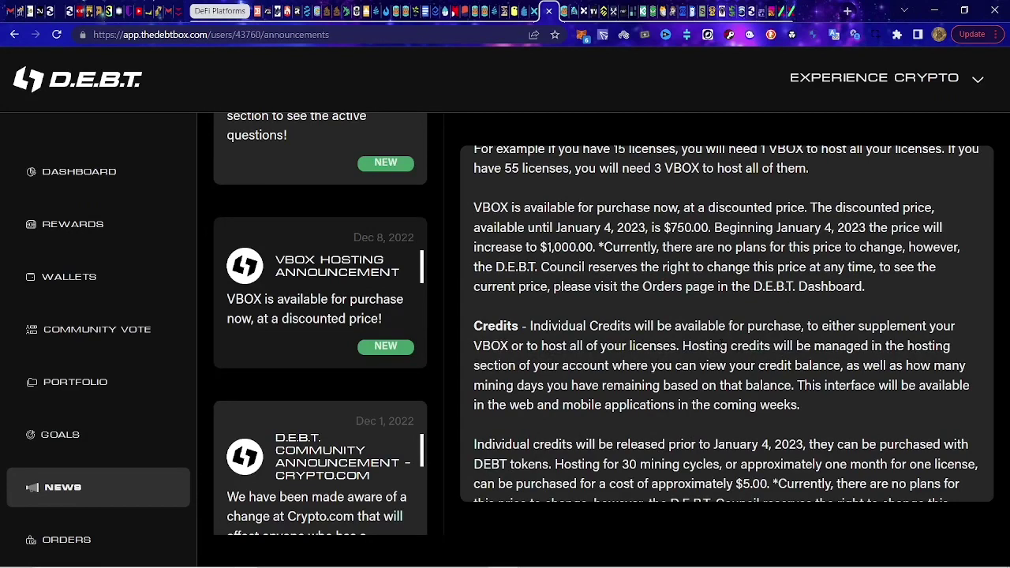
- Switch to the iX Global dashboard and open the add-on purchase page
{"action": "left_click", "coordinate": [536, 11]}
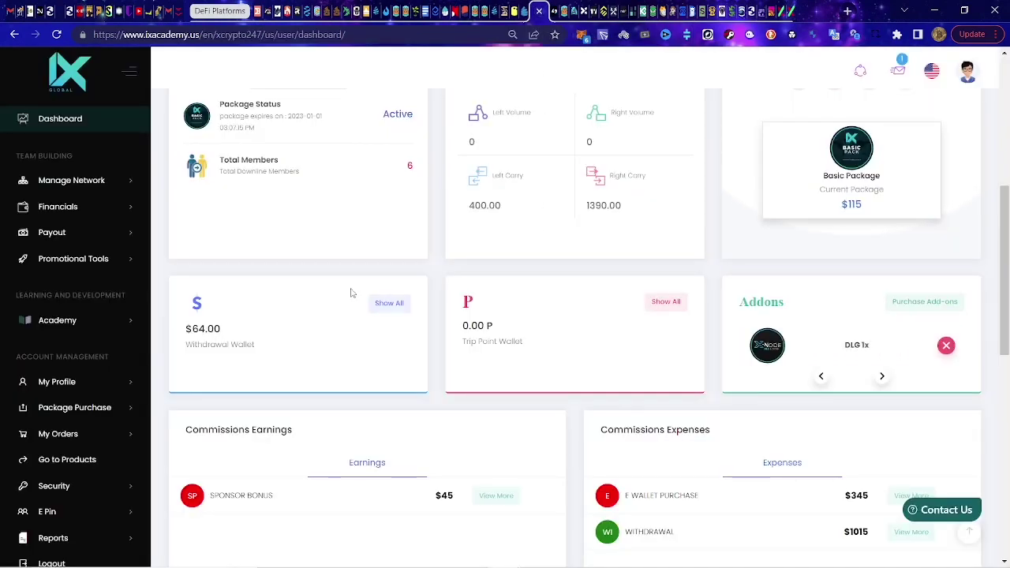
{"action": "scroll", "coordinate": [853, 442], "scroll_direction": "down", "scroll_amount": 2}
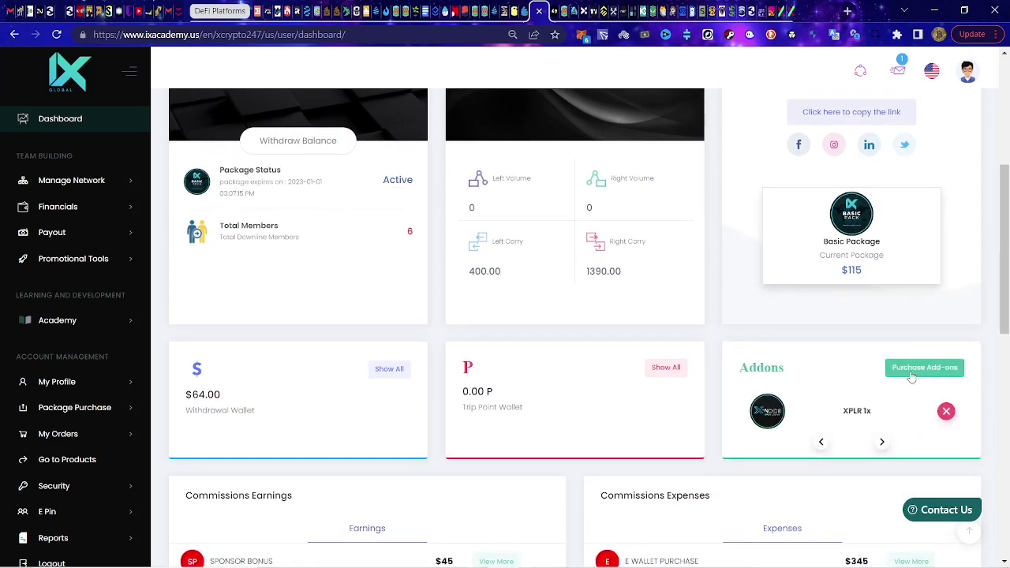
{"action": "left_click", "coordinate": [912, 376]}
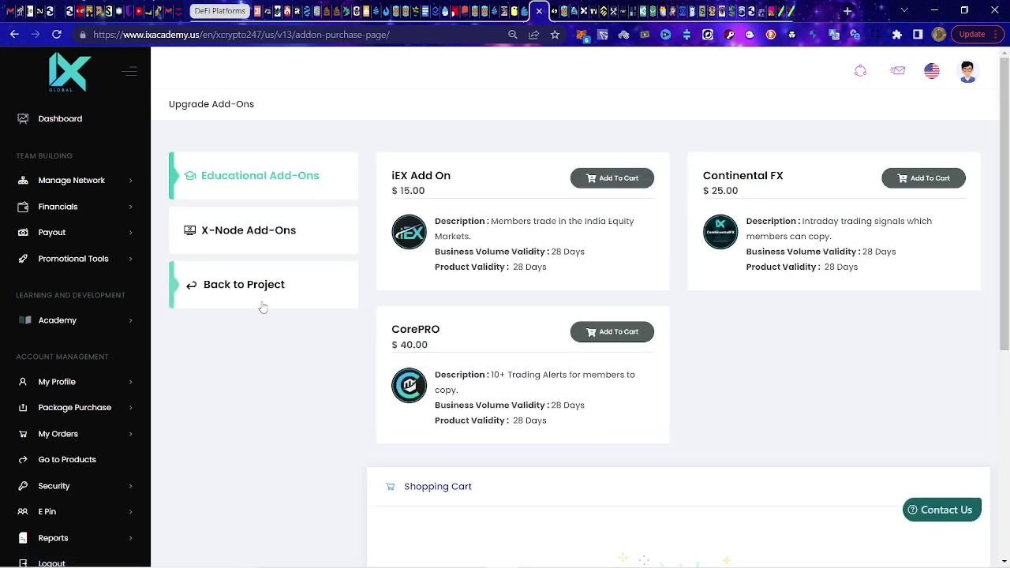
- Look over the educational add-ons and the shopping cart section of the Upgrade Add-Ons page
{"action": "scroll", "coordinate": [632, 414], "scroll_direction": "down", "scroll_amount": 3}
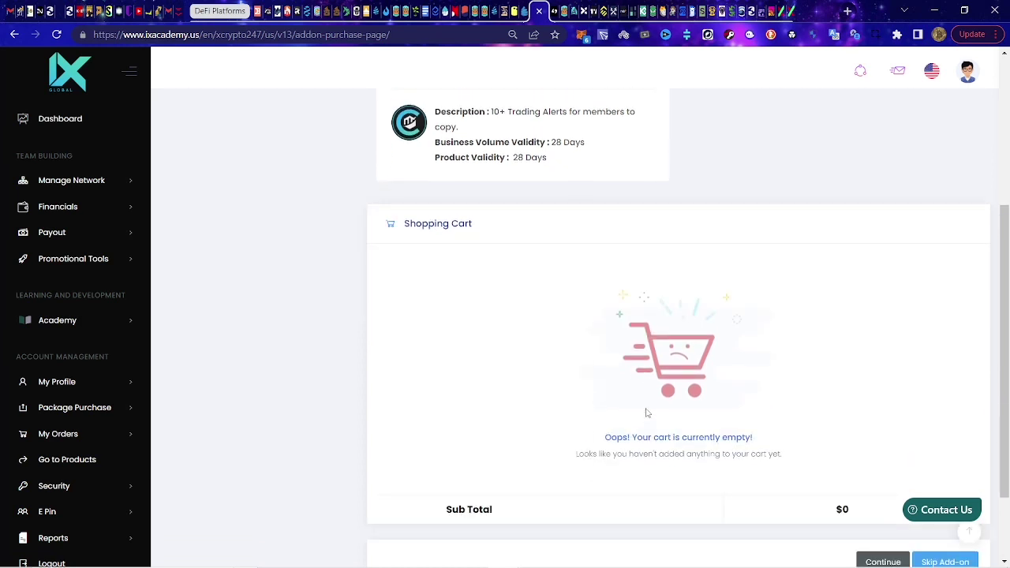
{"action": "scroll", "coordinate": [647, 413], "scroll_direction": "down", "scroll_amount": 1}
{"action": "scroll", "coordinate": [656, 413], "scroll_direction": "up", "scroll_amount": 5}
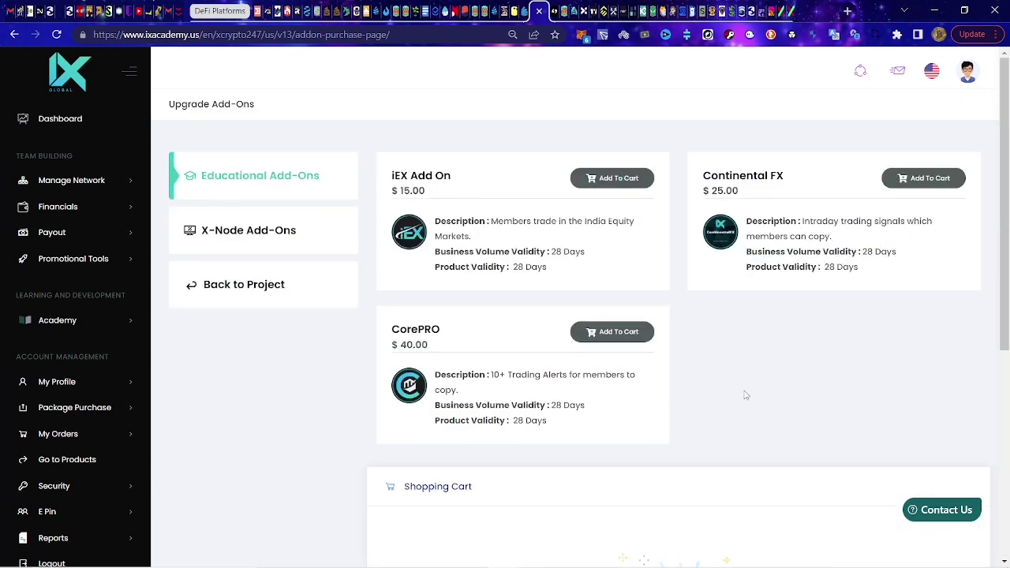
- Open the VBOX project among the X-Node add-ons and highlight the VBOX 1x price
{"action": "left_click", "coordinate": [267, 237]}
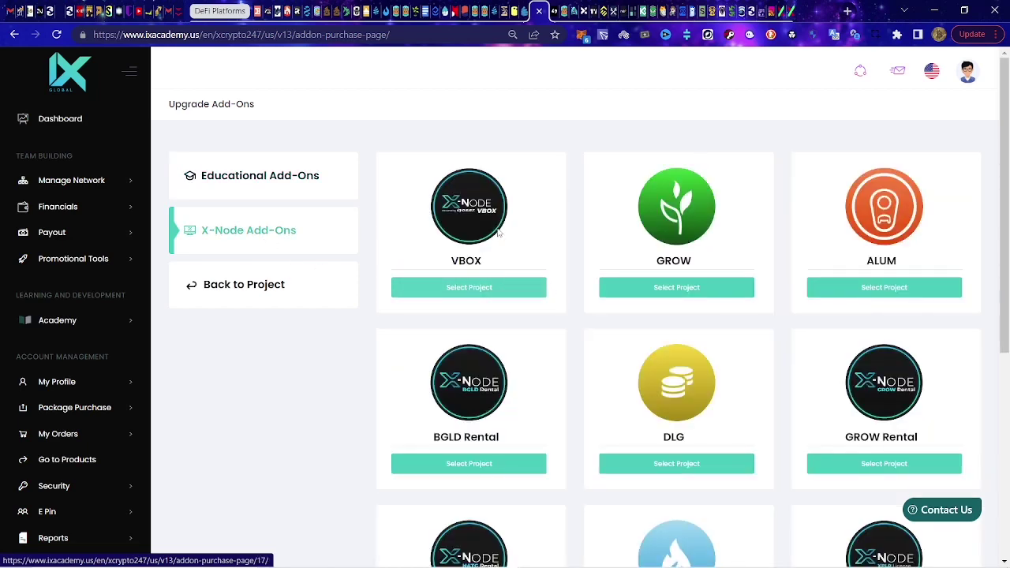
{"action": "left_click", "coordinate": [472, 293]}
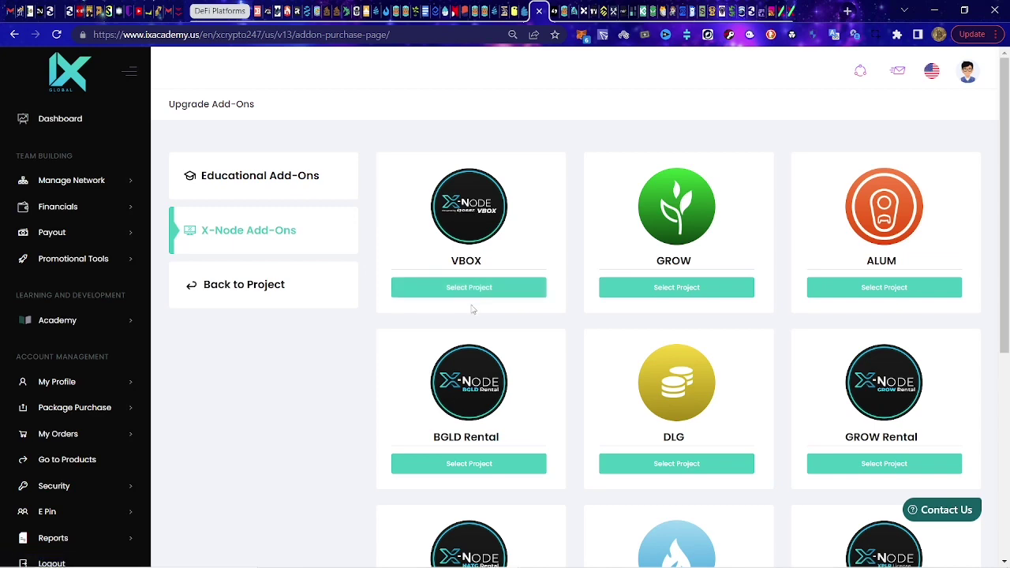
{"action": "left_click", "coordinate": [468, 296]}
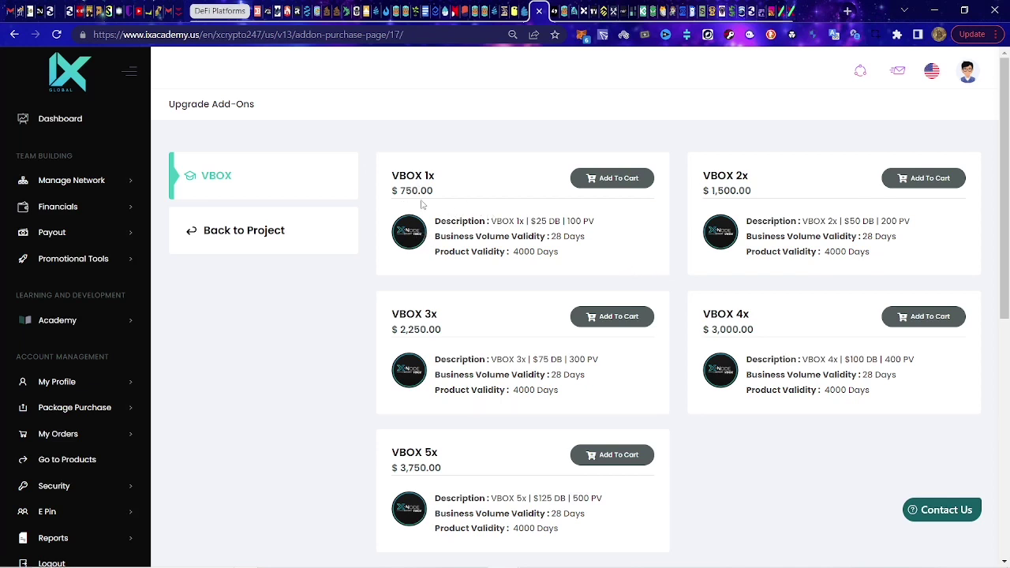
{"action": "left_click_drag", "start_coordinate": [407, 194], "coordinate": [442, 197]}
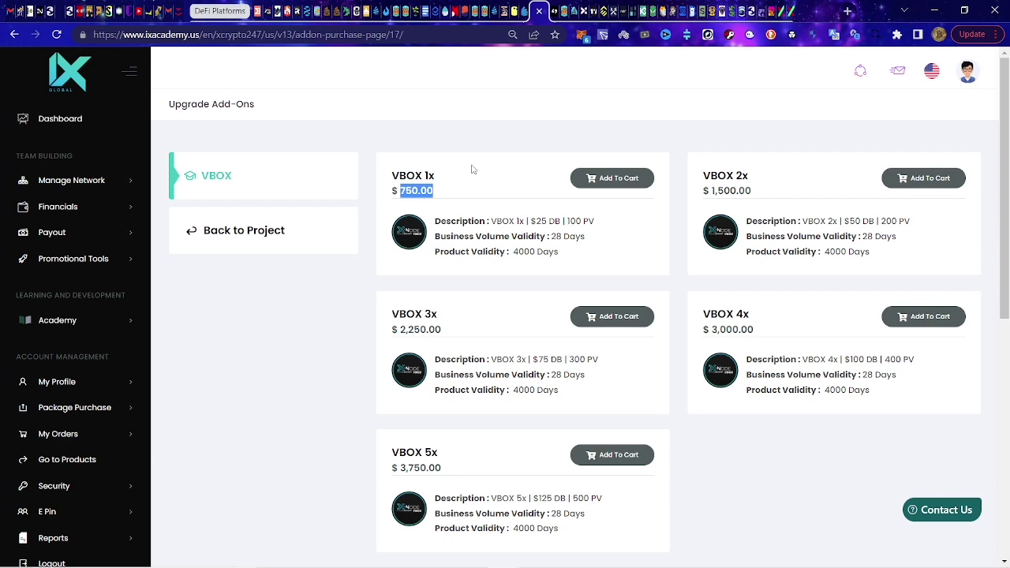
{"action": "left_click_drag", "start_coordinate": [403, 191], "coordinate": [431, 209]}
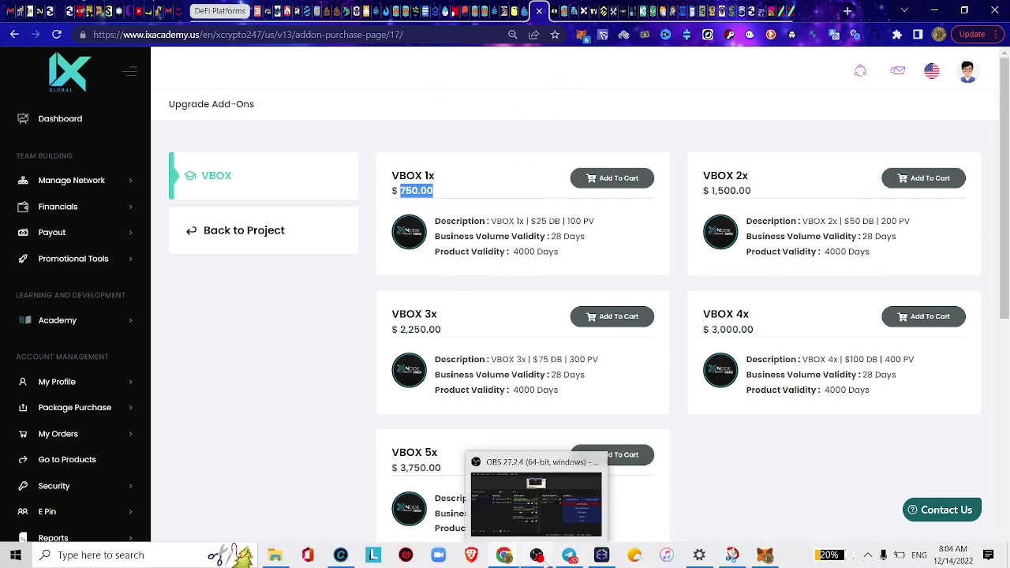
- Check the recording status in OBS and return to the VBOX add-on page
{"action": "left_click", "coordinate": [546, 562]}
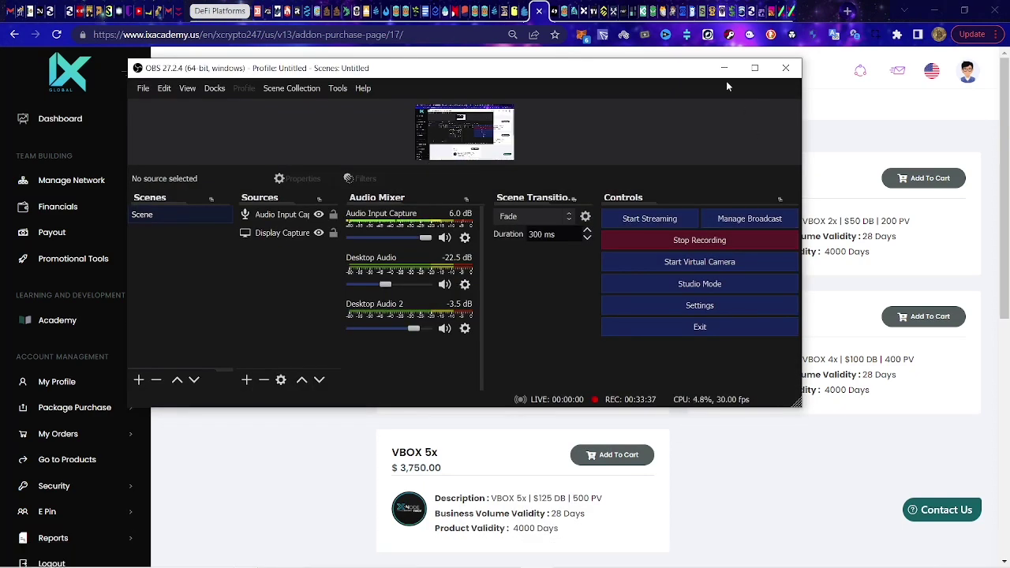
{"action": "left_click", "coordinate": [724, 68]}
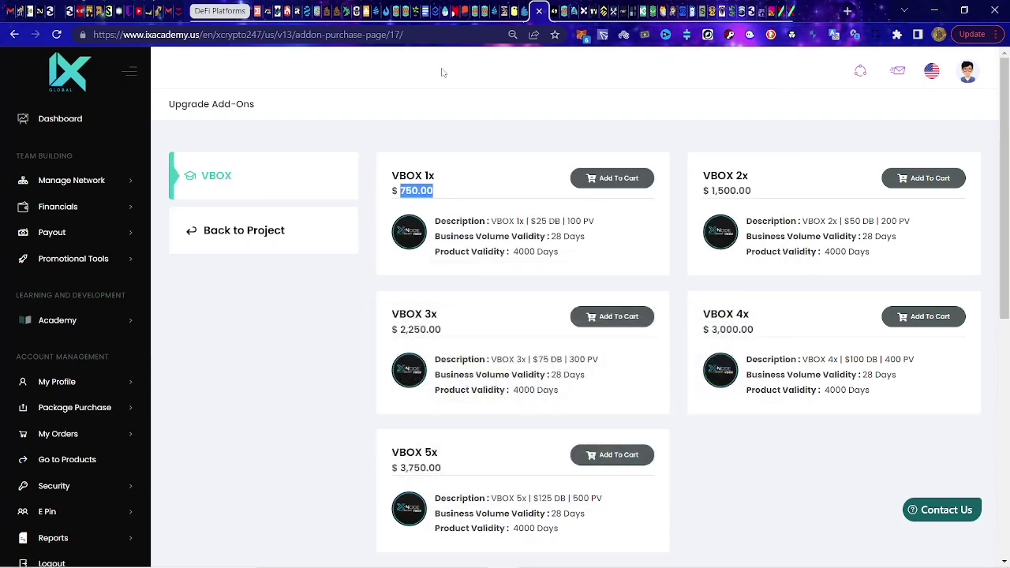
- Switch to the Moonarch miners list and highlight the balance held in BNB Miner
{"action": "left_click", "coordinate": [378, 13]}
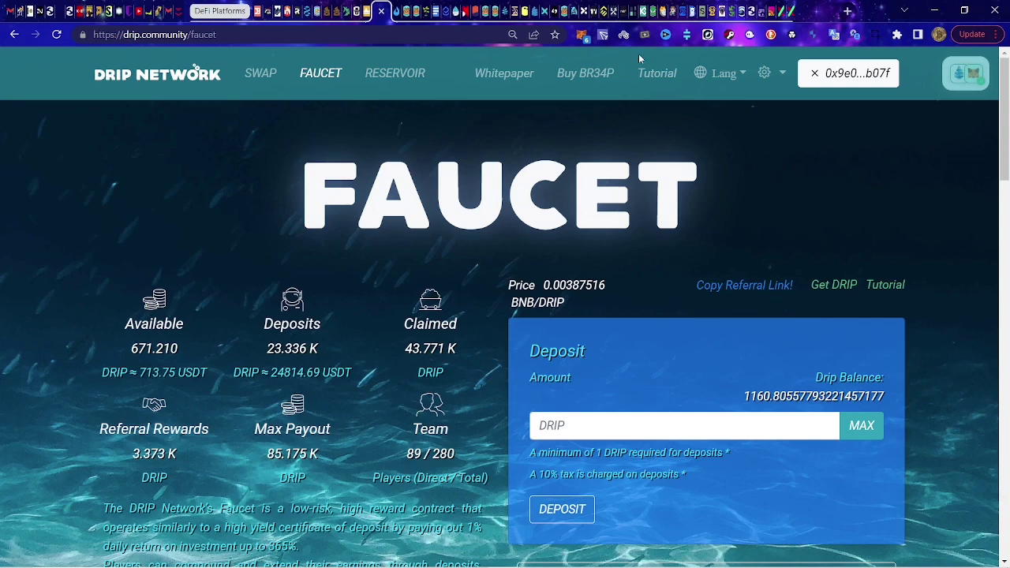
{"action": "left_click", "coordinate": [662, 11]}
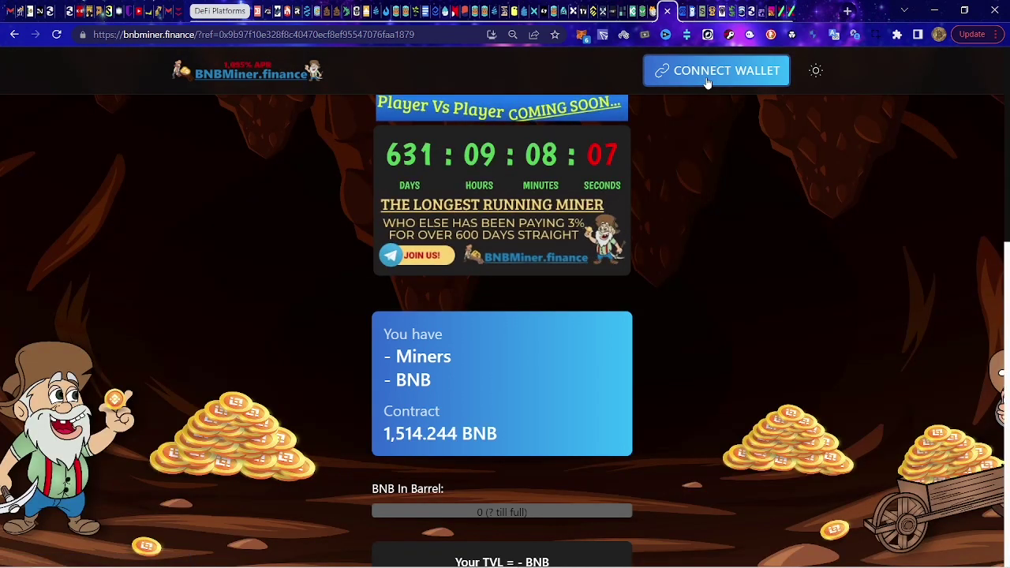
{"action": "left_click", "coordinate": [654, 13]}
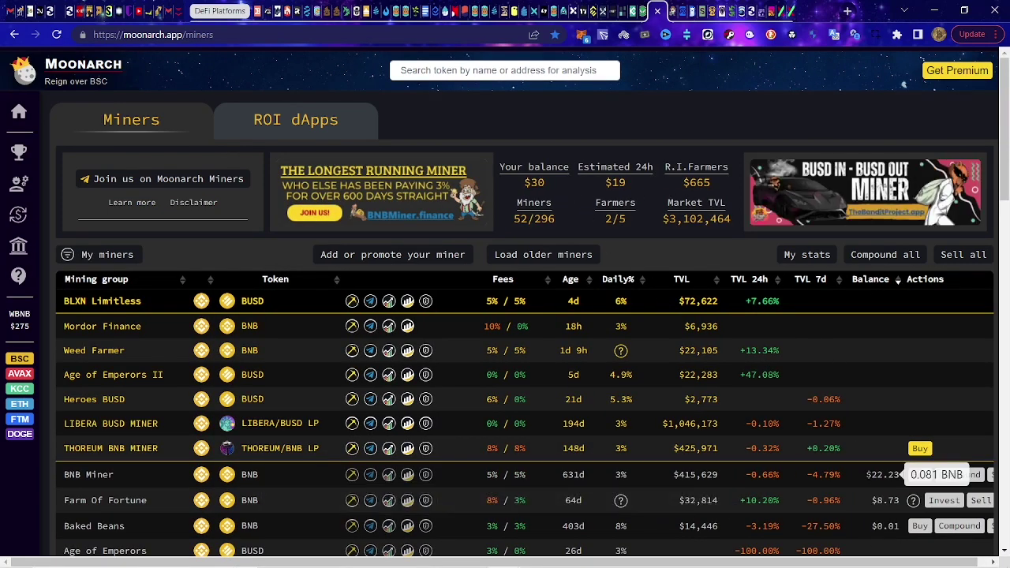
{"action": "left_click_drag", "start_coordinate": [866, 474], "coordinate": [891, 475]}
{"action": "mouse_move", "coordinate": [890, 474]}
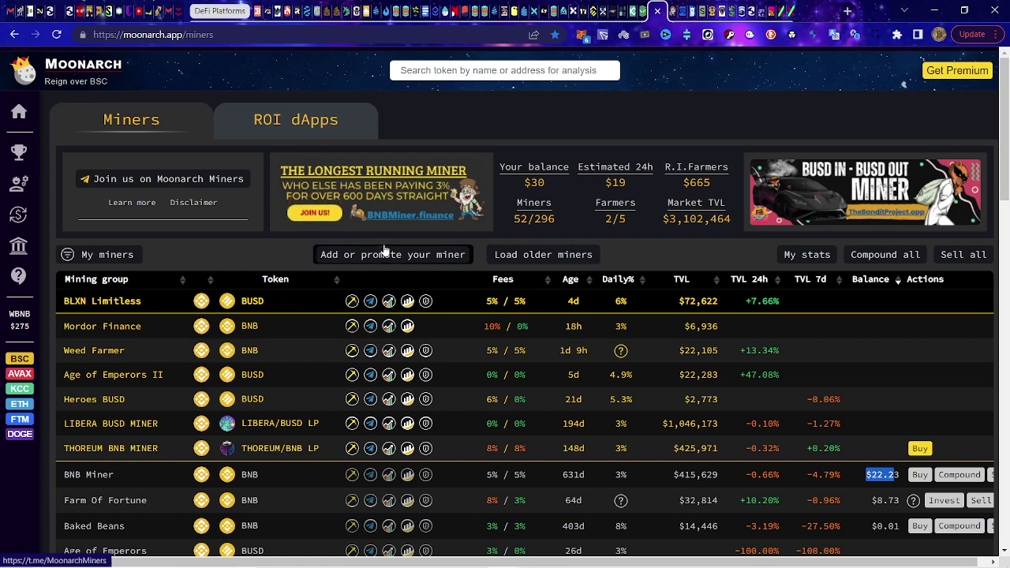
- Sort the miners by age with the oldest first, and examine BNB Miner's balance and Baked Beans' 24-hour TVL change
{"action": "mouse_move", "coordinate": [394, 254]}
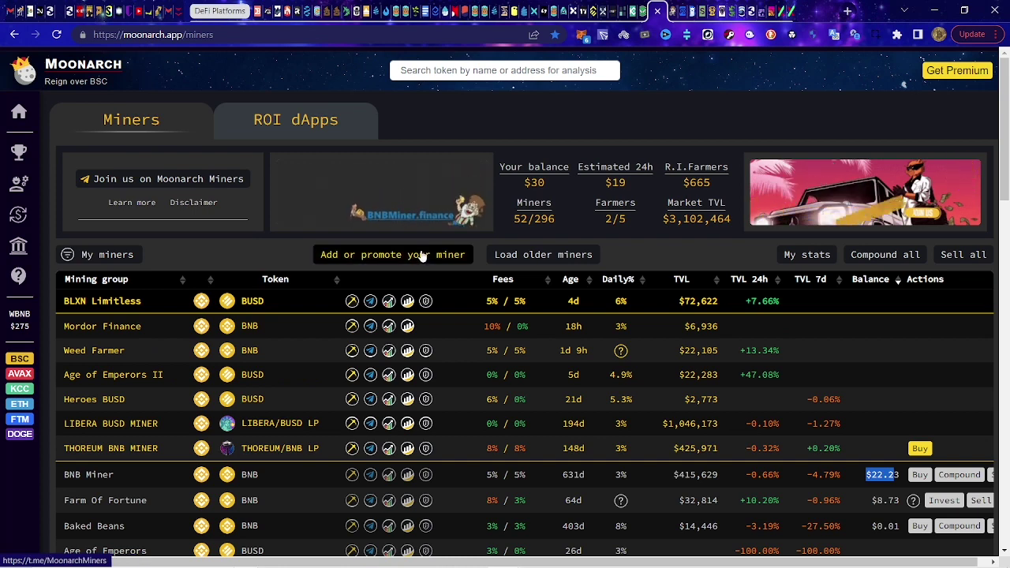
{"action": "left_click", "coordinate": [574, 291]}
{"action": "left_click", "coordinate": [574, 286]}
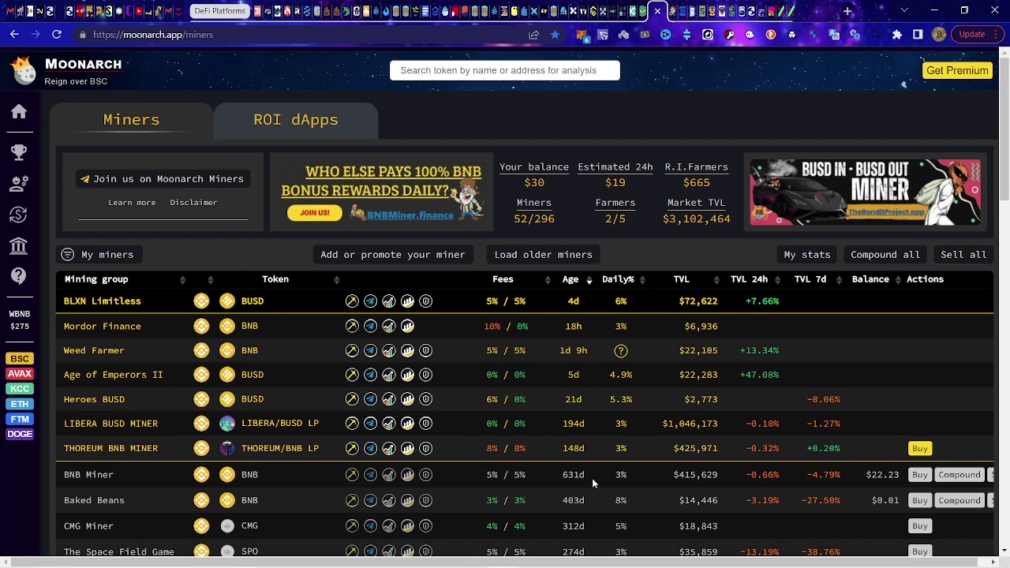
{"action": "scroll", "coordinate": [593, 483], "scroll_direction": "down", "scroll_amount": 1}
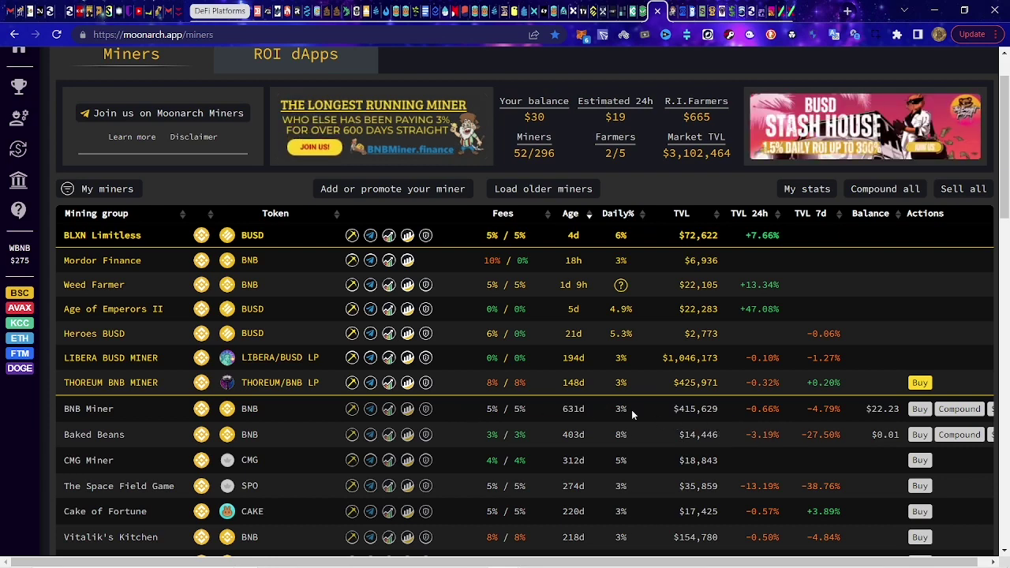
{"action": "mouse_move", "coordinate": [922, 405]}
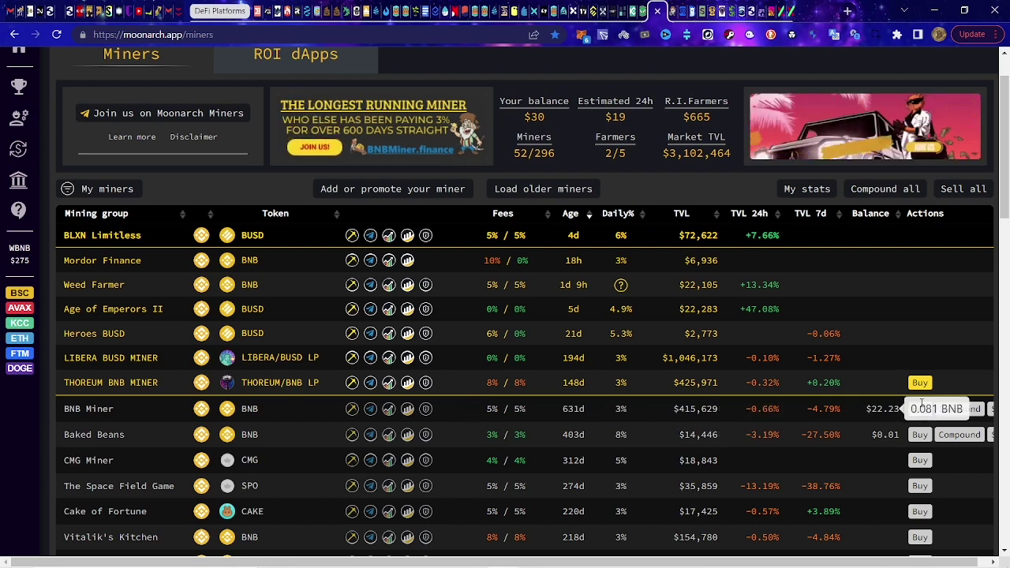
{"action": "mouse_move", "coordinate": [779, 435]}
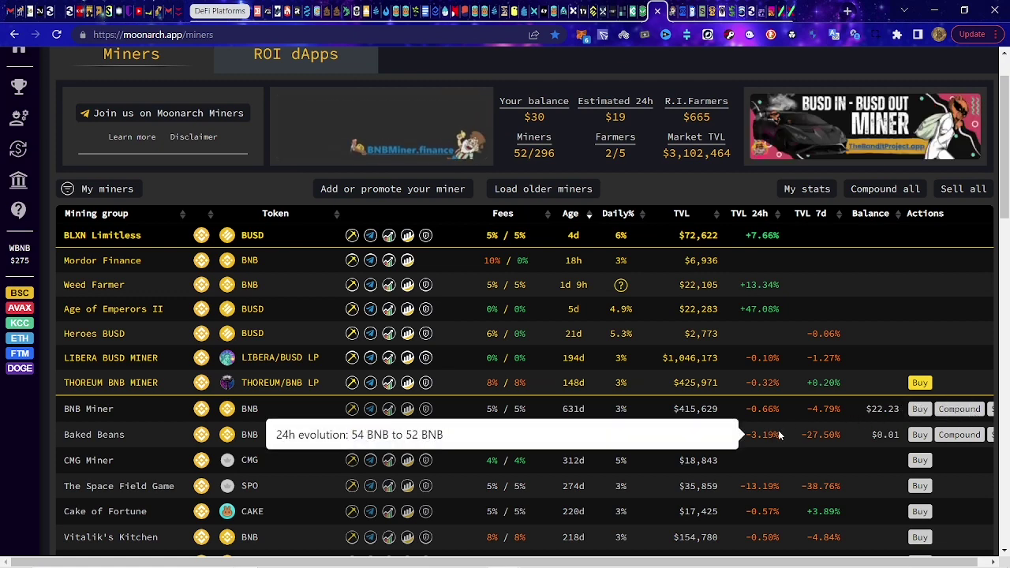
{"action": "mouse_move", "coordinate": [868, 412]}
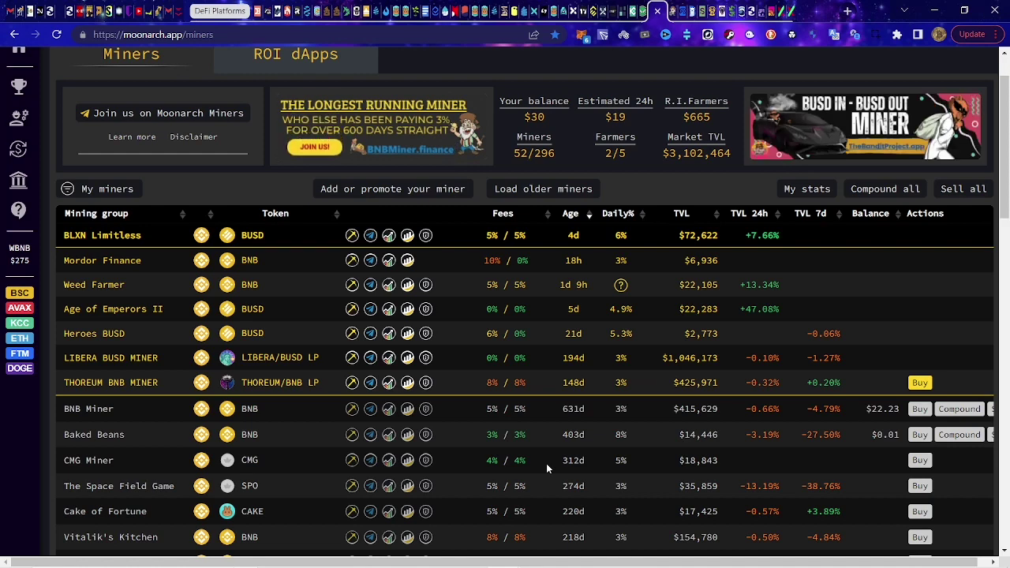
- Minimize the browser and the Downloads folder window, leaving the MetaMask notification open on the desktop
{"action": "left_click", "coordinate": [941, 14]}
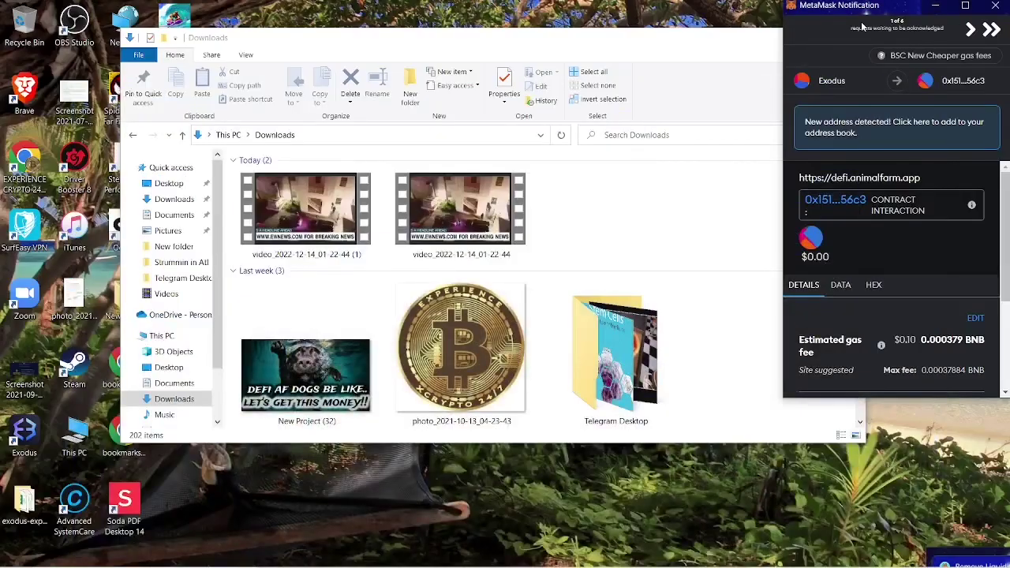
{"action": "left_click_drag", "start_coordinate": [713, 43], "coordinate": [616, 179]}
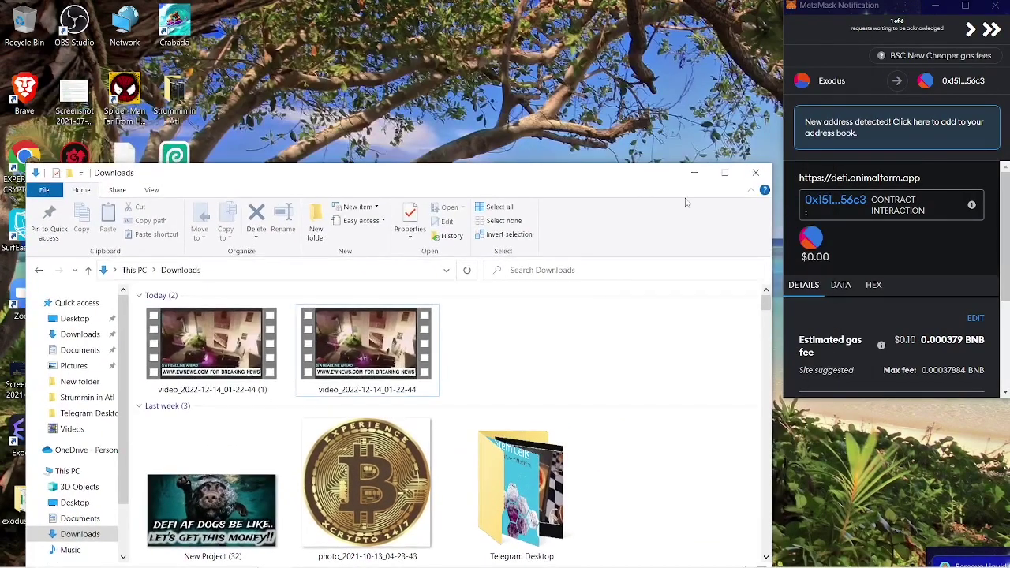
{"action": "left_click", "coordinate": [694, 175]}
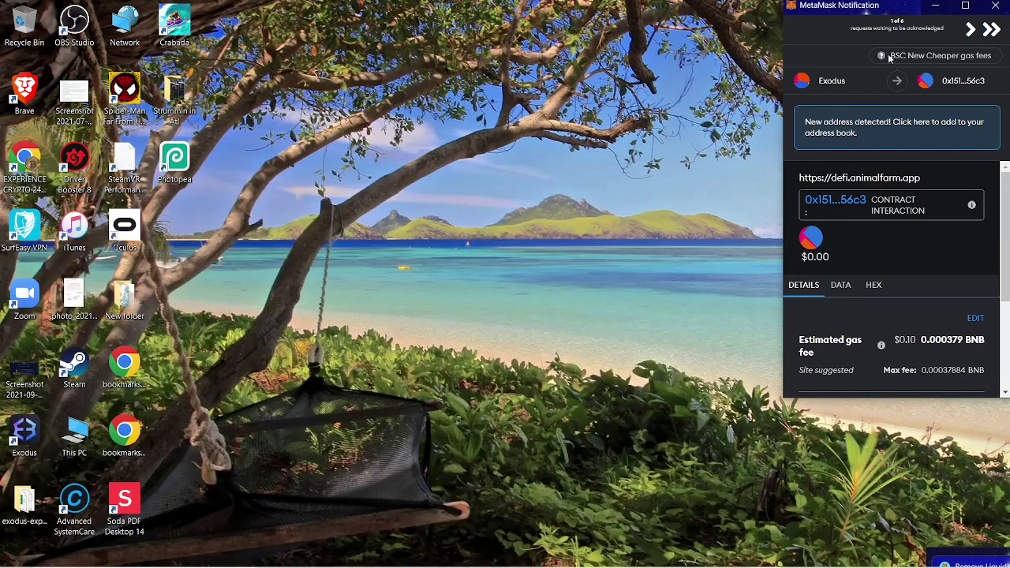